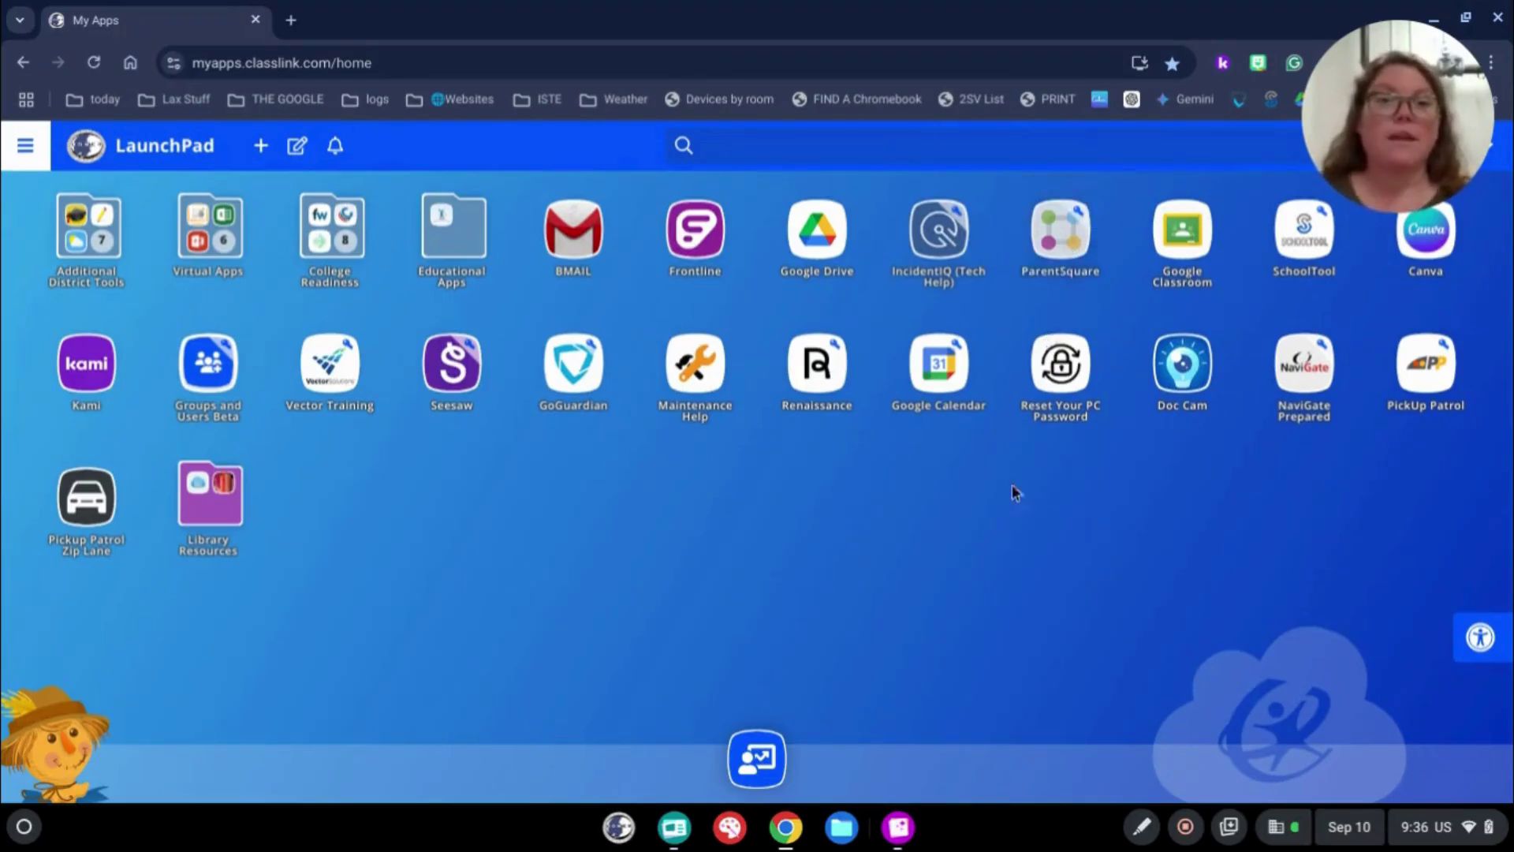
Launch ParentSquare from the LaunchPad app grid to open the Homer Central district dashboard.
{"action": "left_click", "coordinate": [1057, 247]}
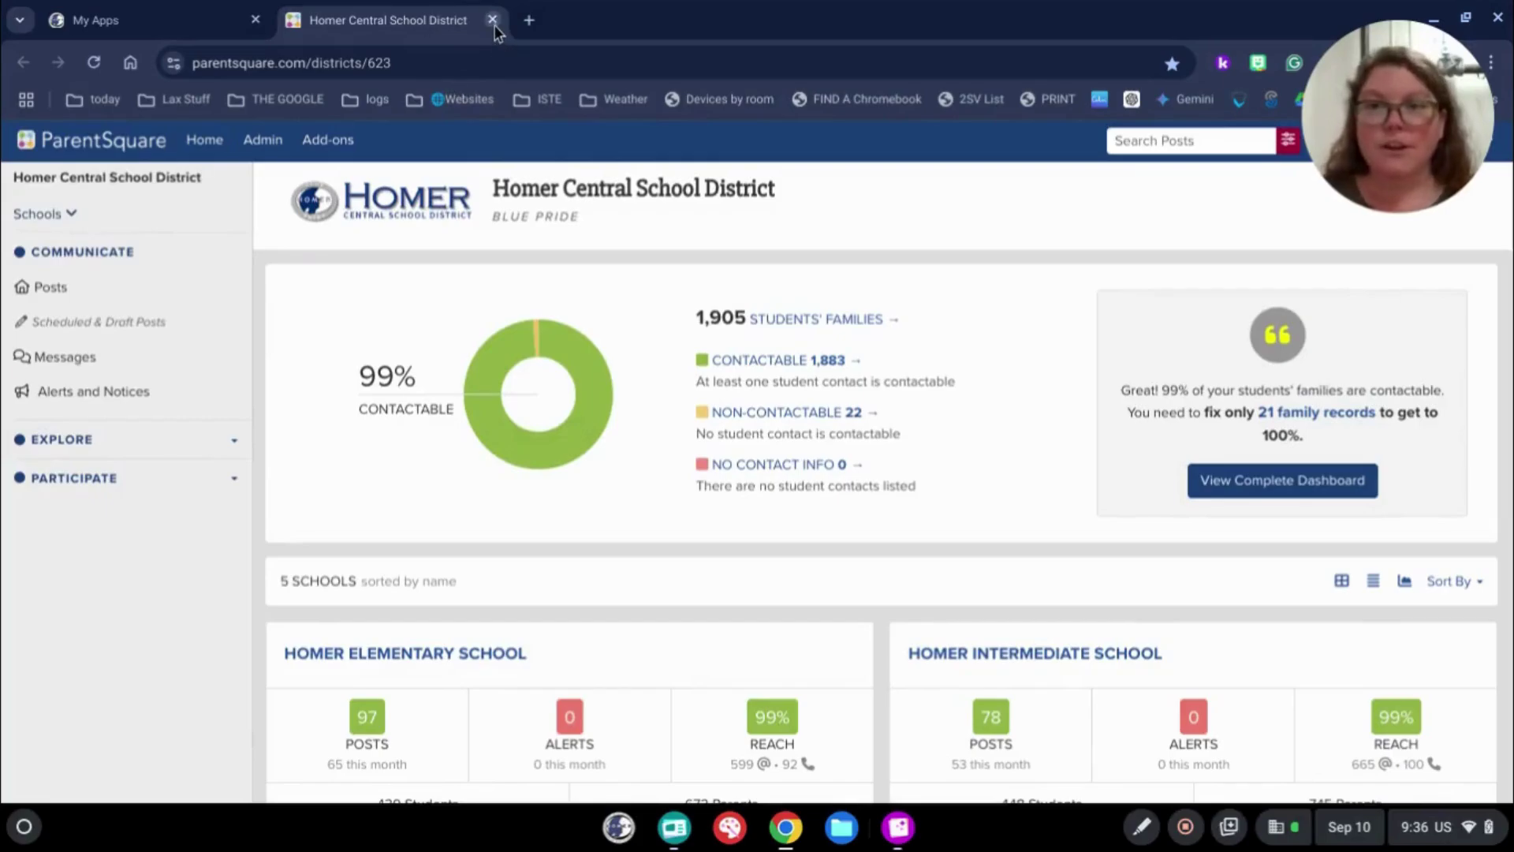
Close the Homer Central School District tab to return to the LaunchPad.
{"action": "left_click", "coordinate": [492, 20]}
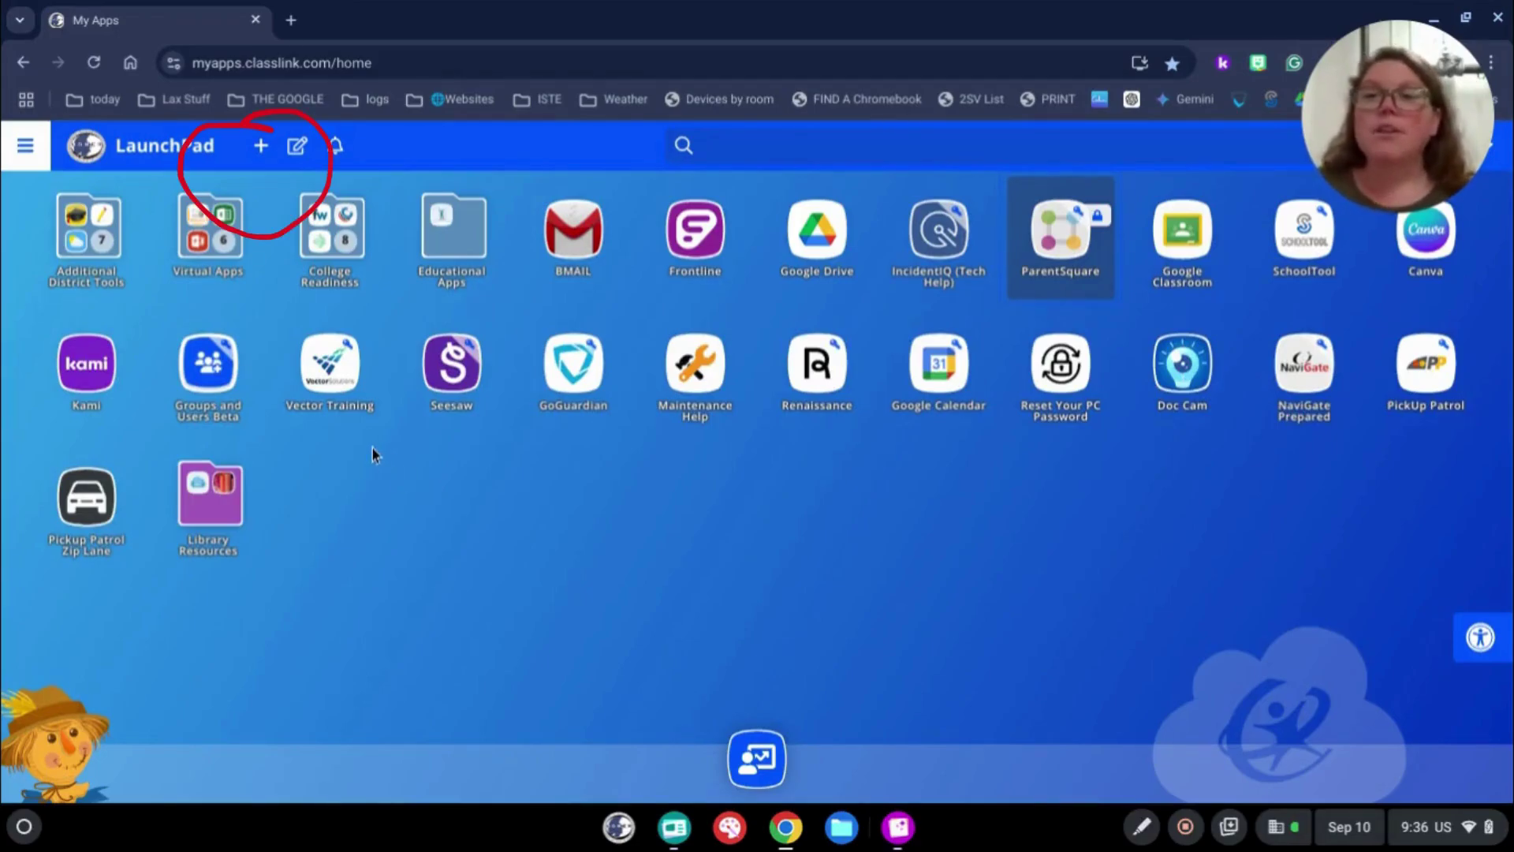
Open the app library and load 50 more approved apps.
{"action": "left_click", "coordinate": [261, 146]}
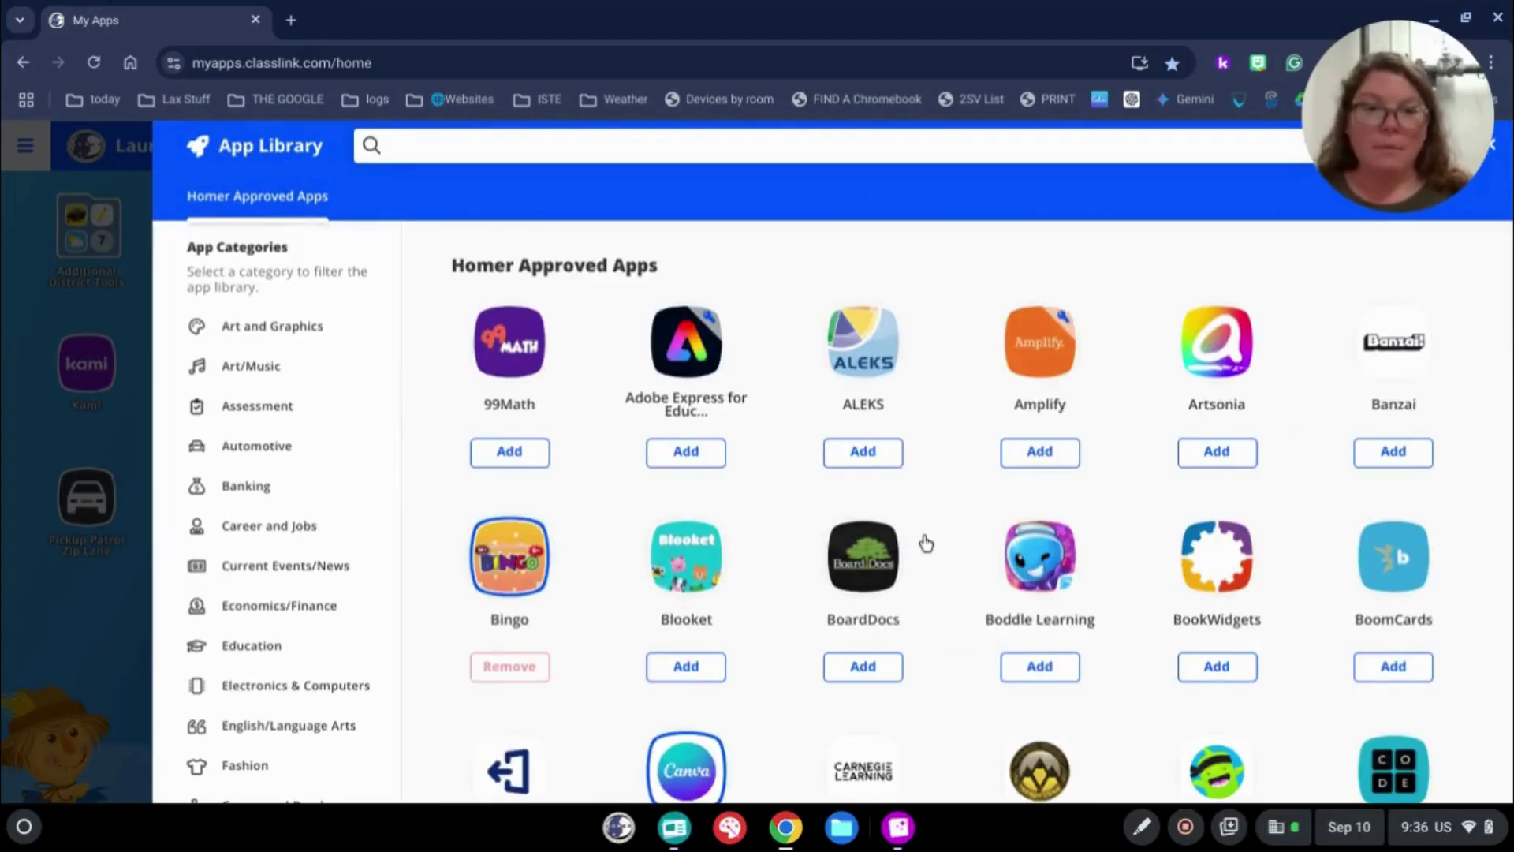
{"action": "scroll", "coordinate": [907, 569], "scroll_direction": "down", "scroll_amount": 3}
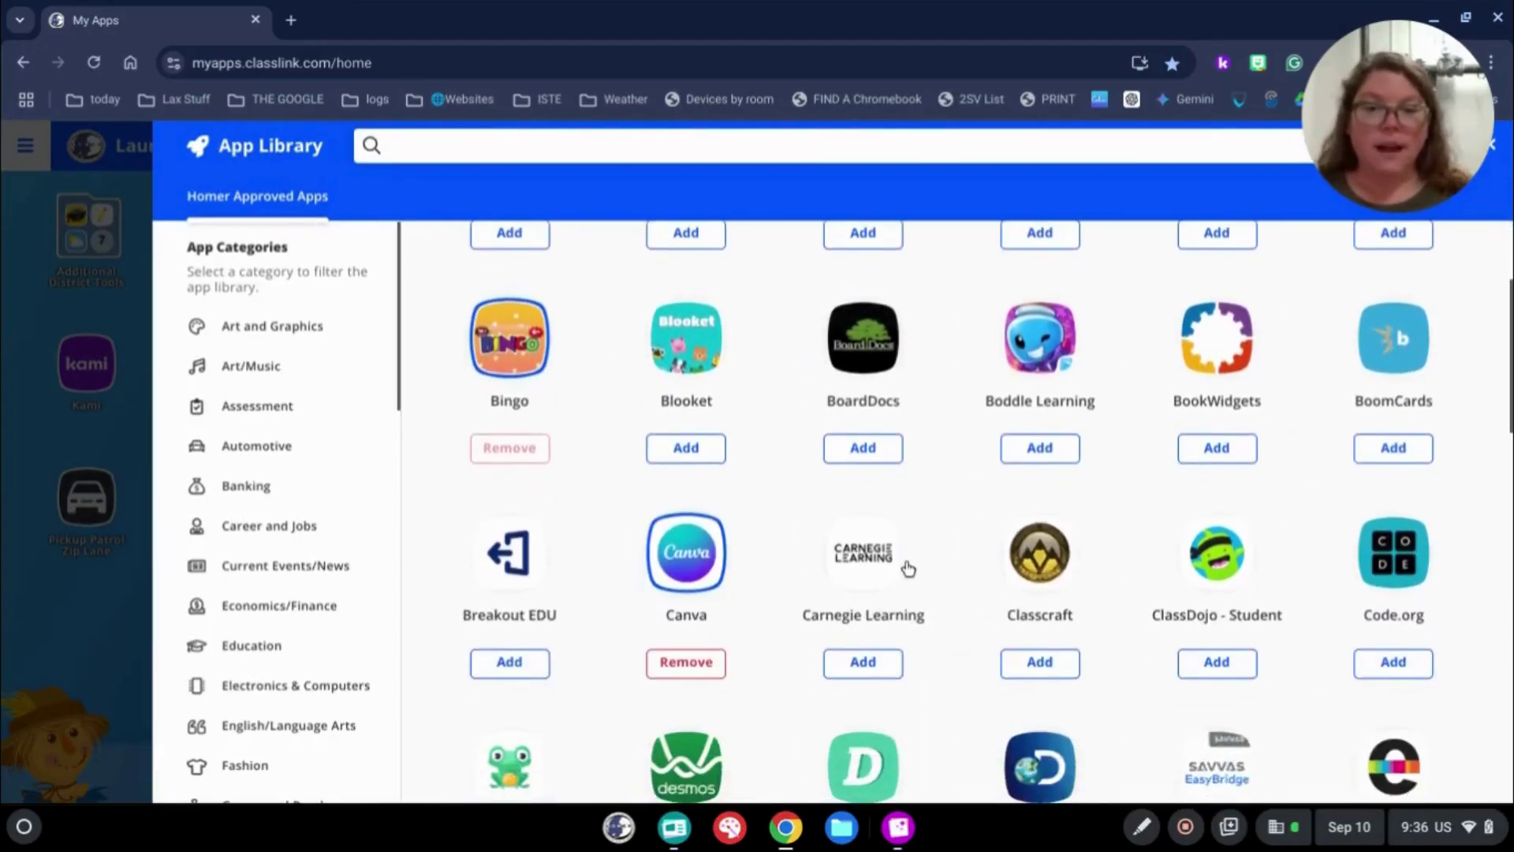
{"action": "scroll", "coordinate": [909, 567], "scroll_direction": "down", "scroll_amount": 5}
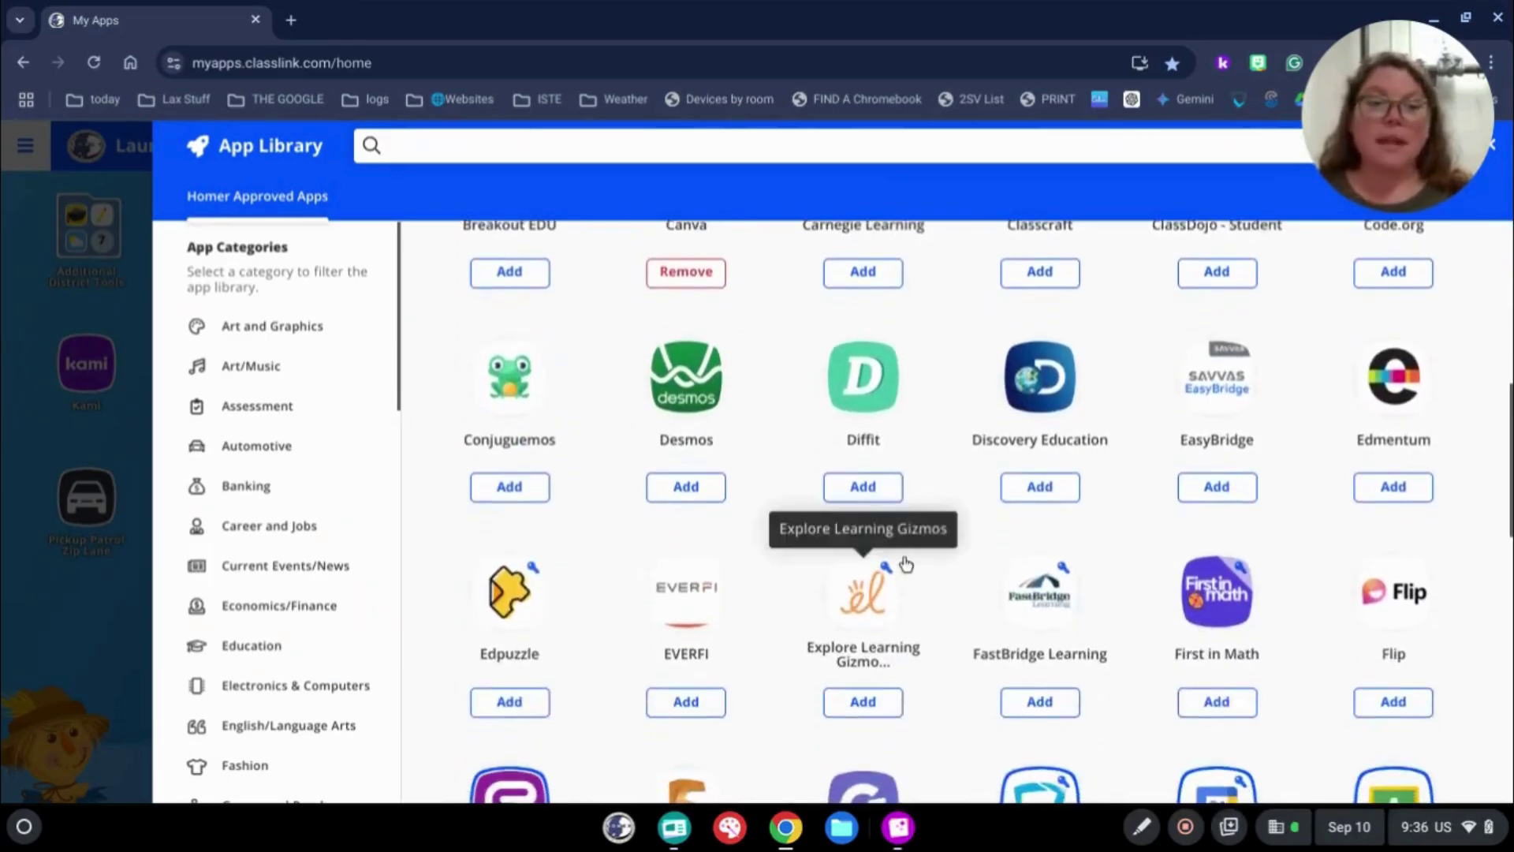
{"action": "scroll", "coordinate": [907, 576], "scroll_direction": "down", "scroll_amount": 6}
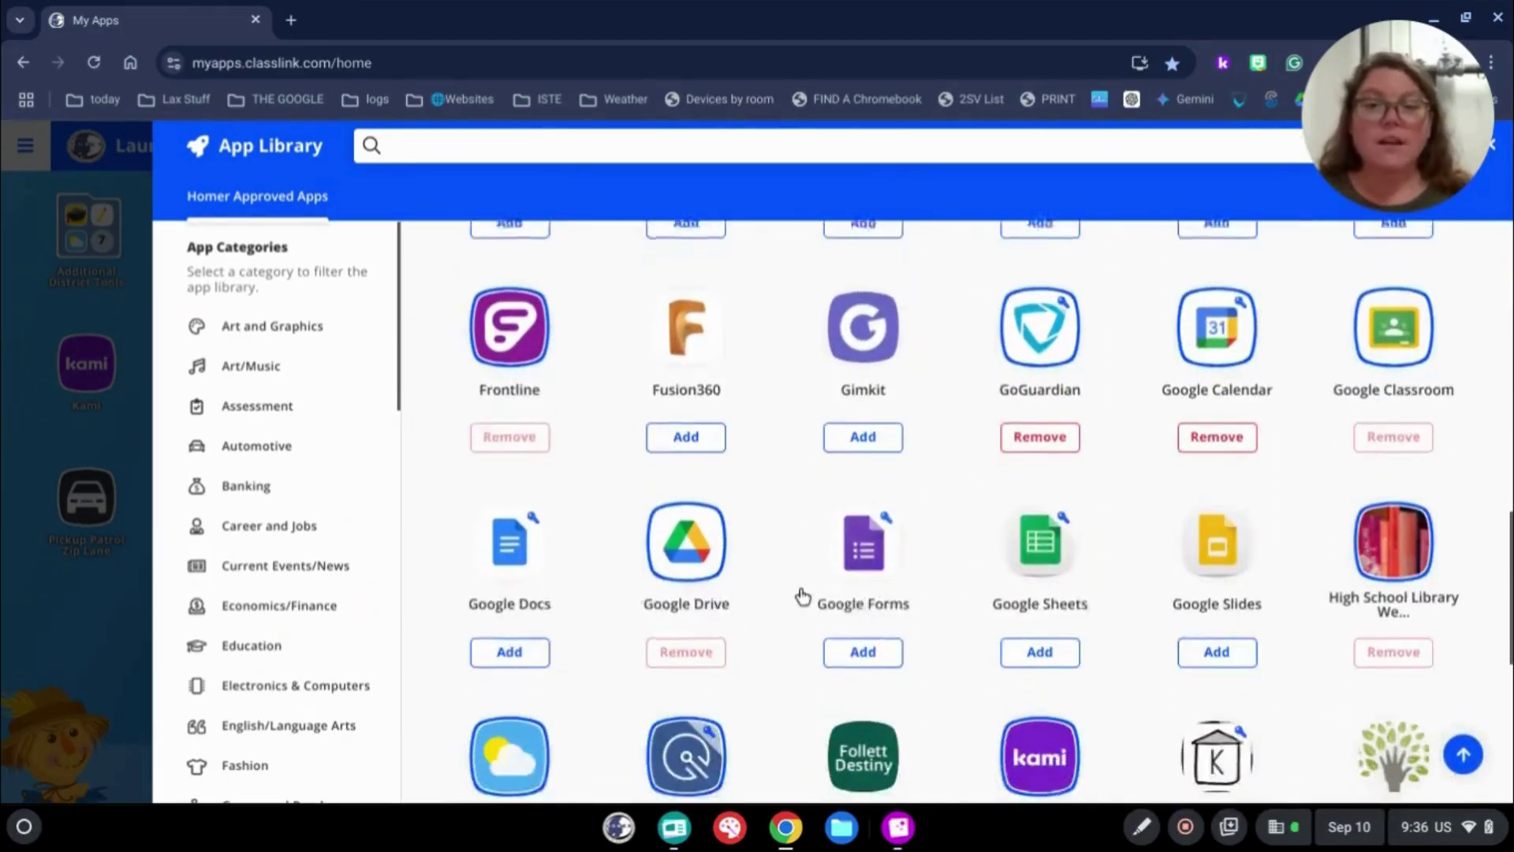
{"action": "scroll", "coordinate": [800, 594], "scroll_direction": "down", "scroll_amount": 2}
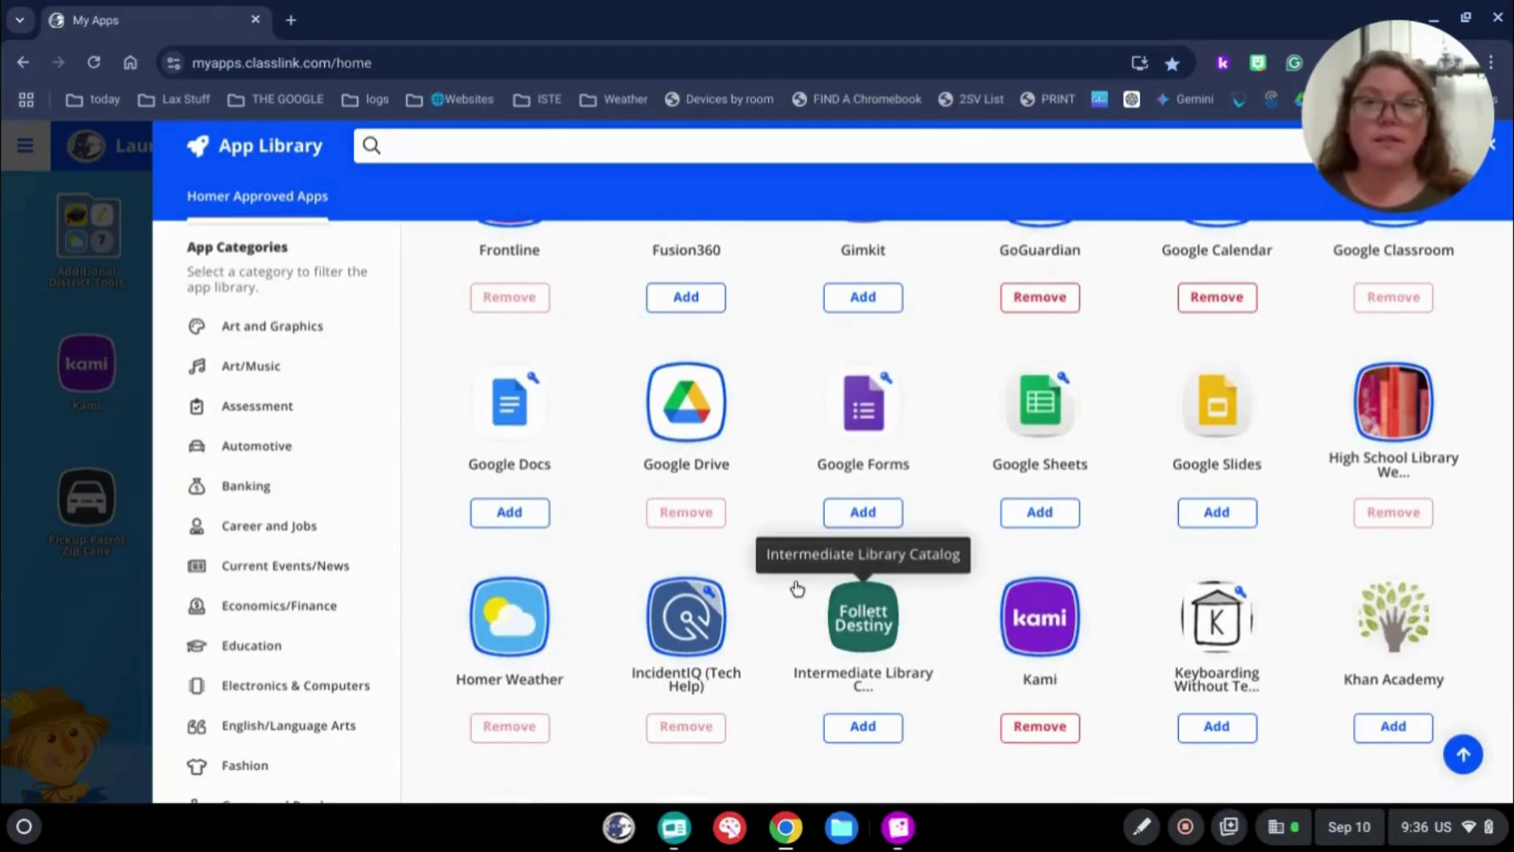
{"action": "scroll", "coordinate": [799, 589], "scroll_direction": "down", "scroll_amount": 3}
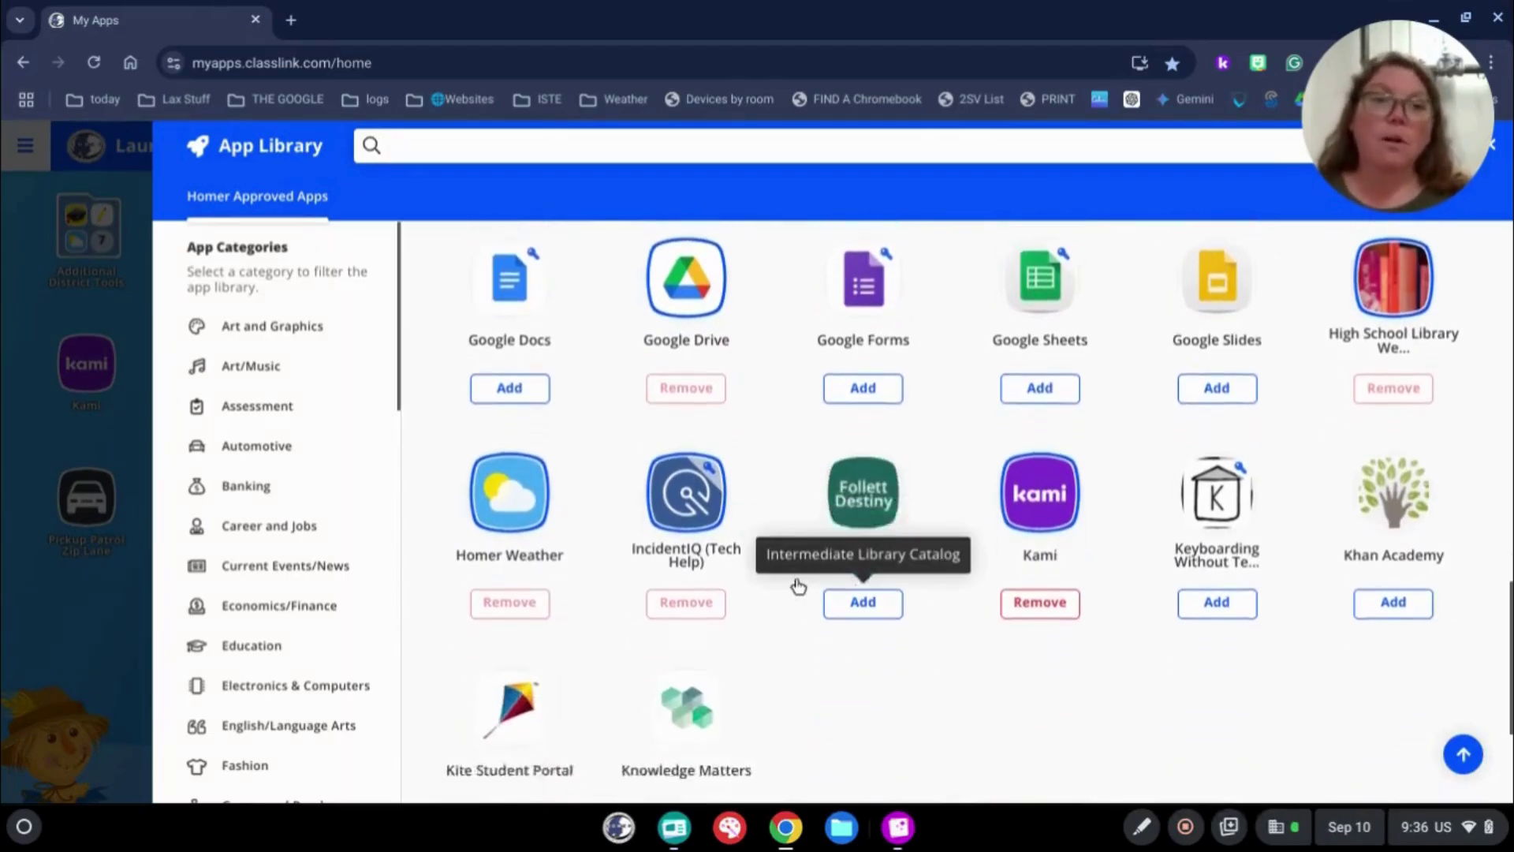
{"action": "scroll", "coordinate": [798, 586], "scroll_direction": "down", "scroll_amount": 2}
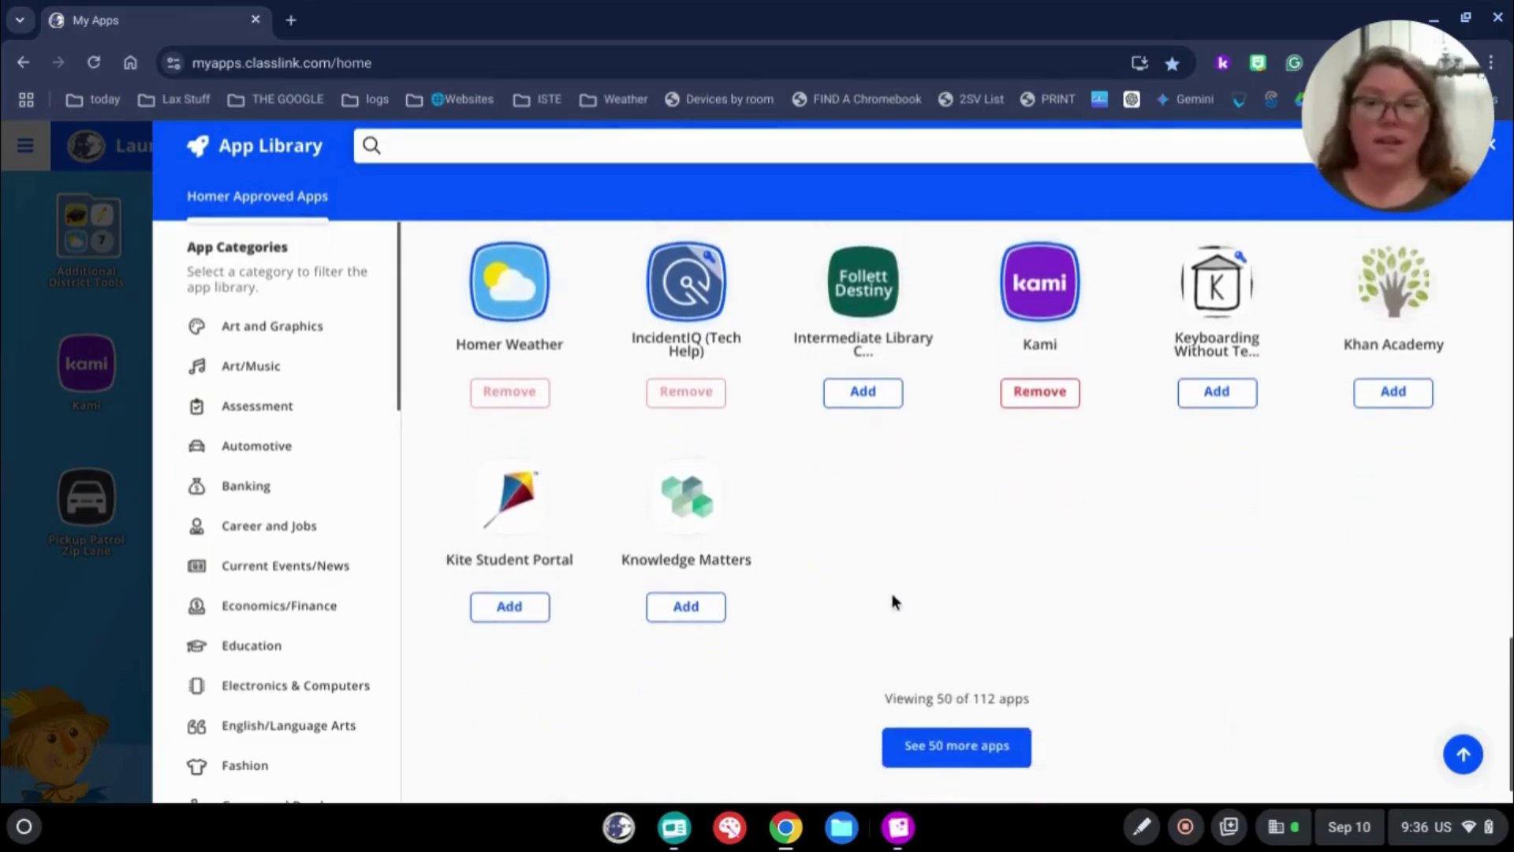
{"action": "left_click", "coordinate": [974, 719]}
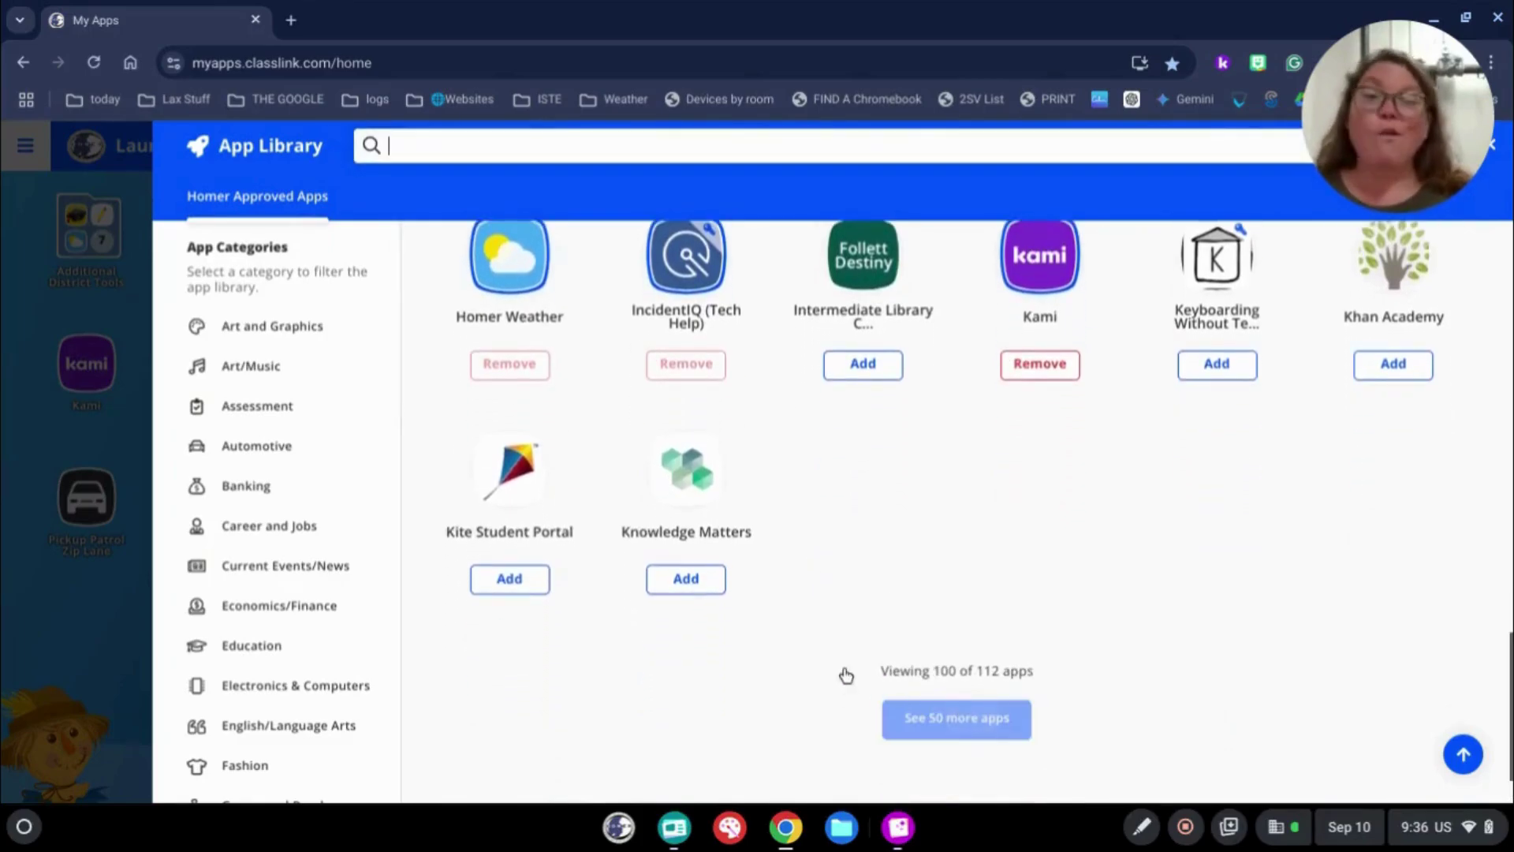
Find Amplify in the expanded library list and add it to the LaunchPad.
{"action": "scroll", "coordinate": [746, 530], "scroll_direction": "down", "scroll_amount": 1}
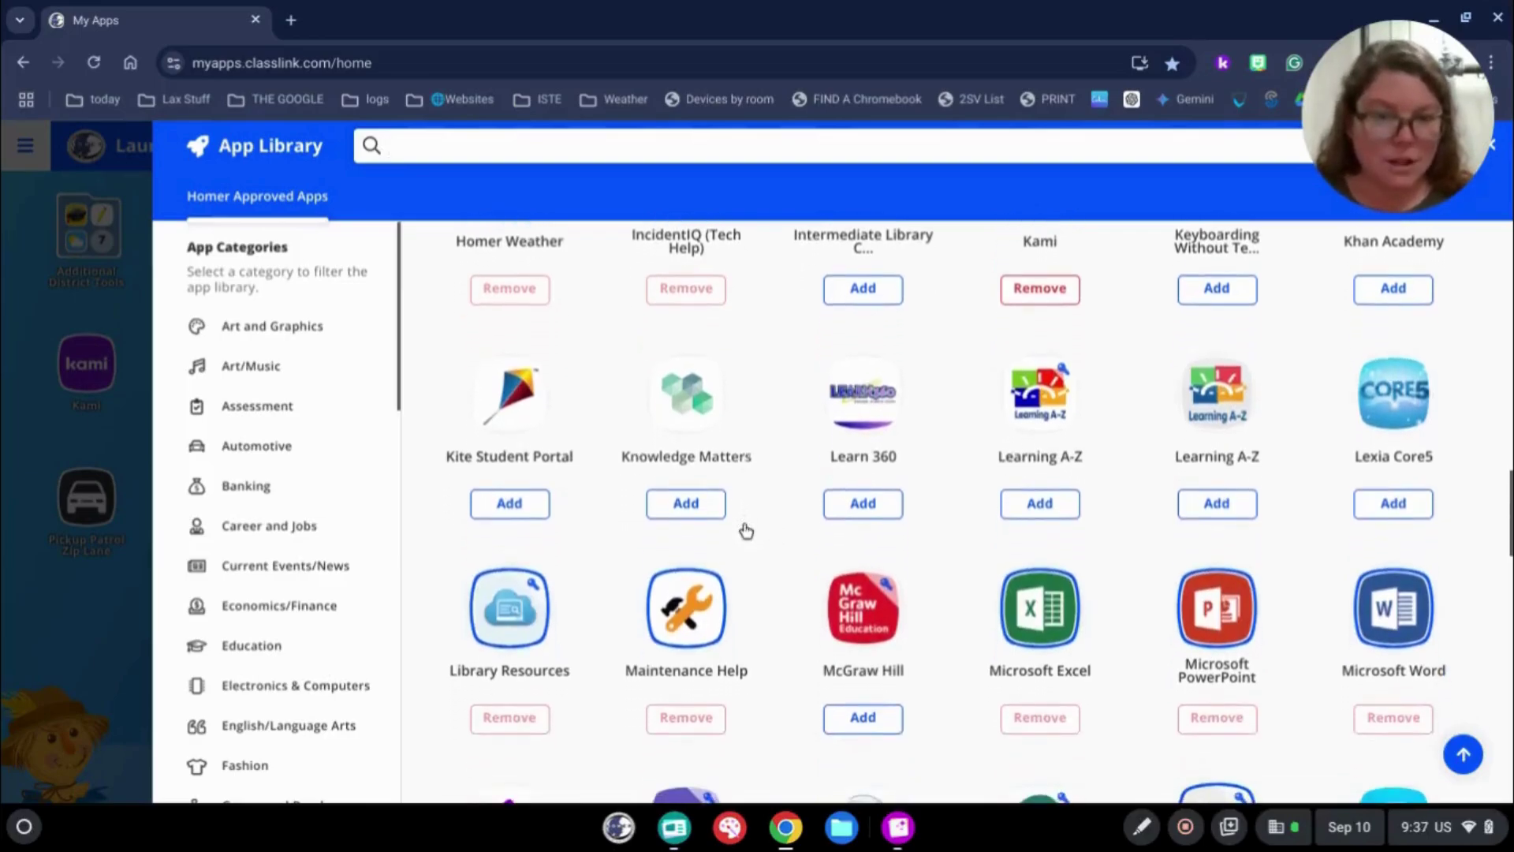
{"action": "scroll", "coordinate": [746, 530], "scroll_direction": "down", "scroll_amount": 3}
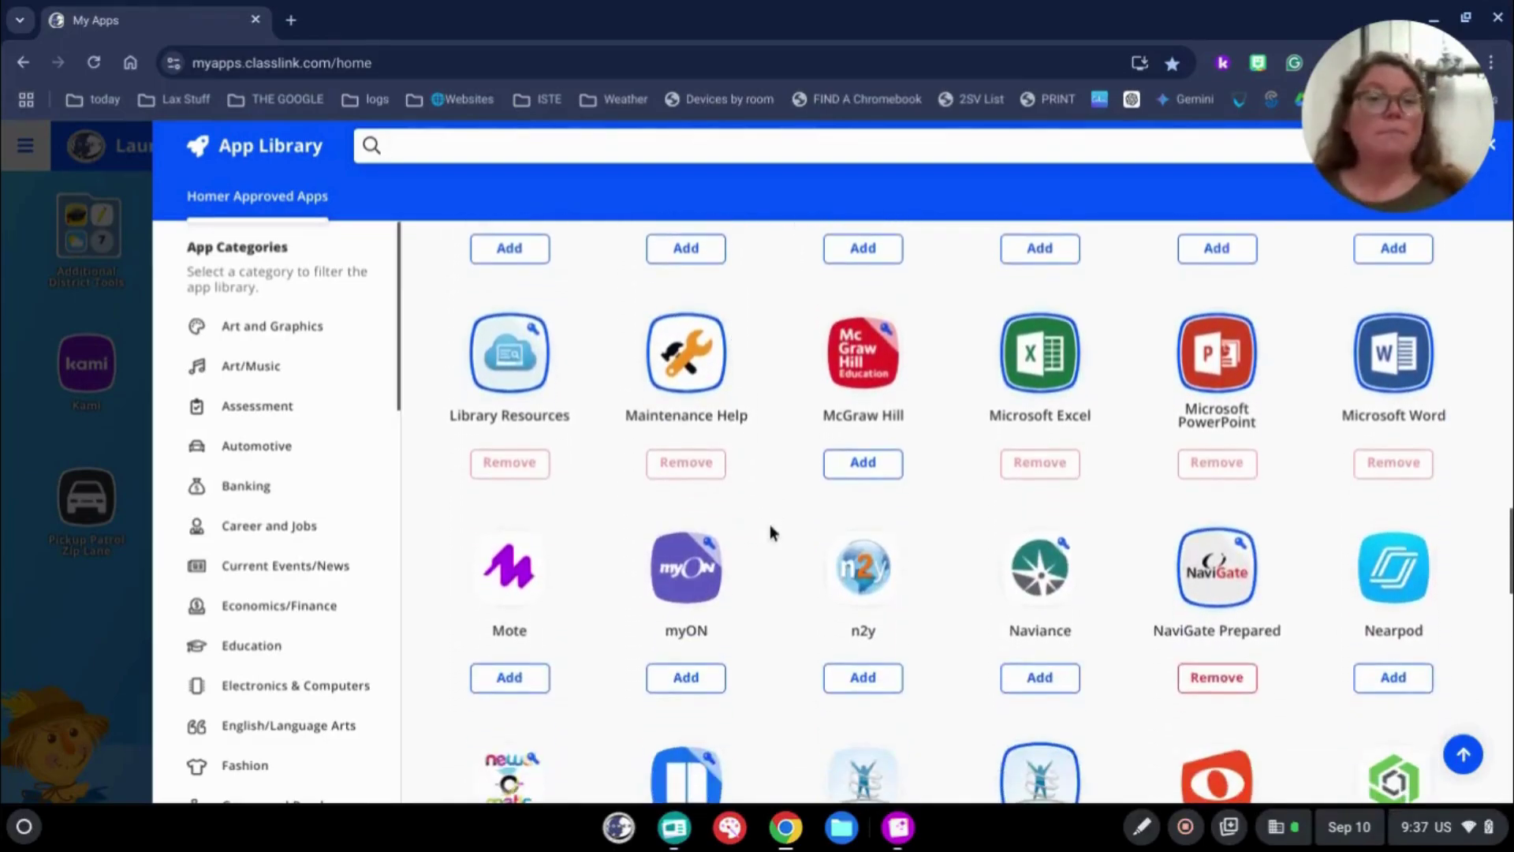
{"action": "scroll", "coordinate": [769, 524], "scroll_direction": "down", "scroll_amount": 3}
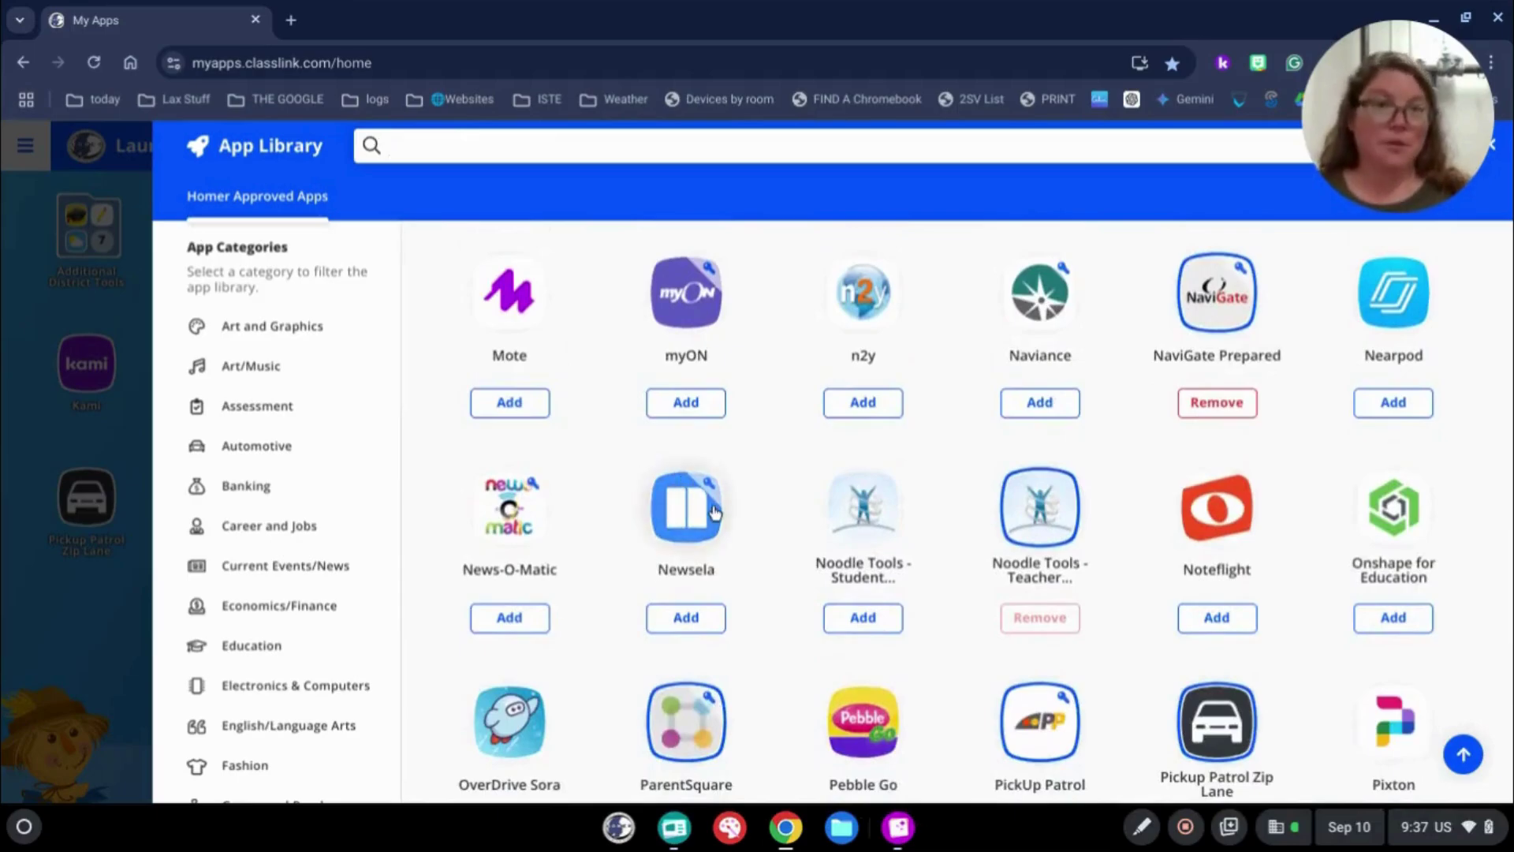
{"action": "scroll", "coordinate": [714, 512], "scroll_direction": "up", "scroll_amount": 20}
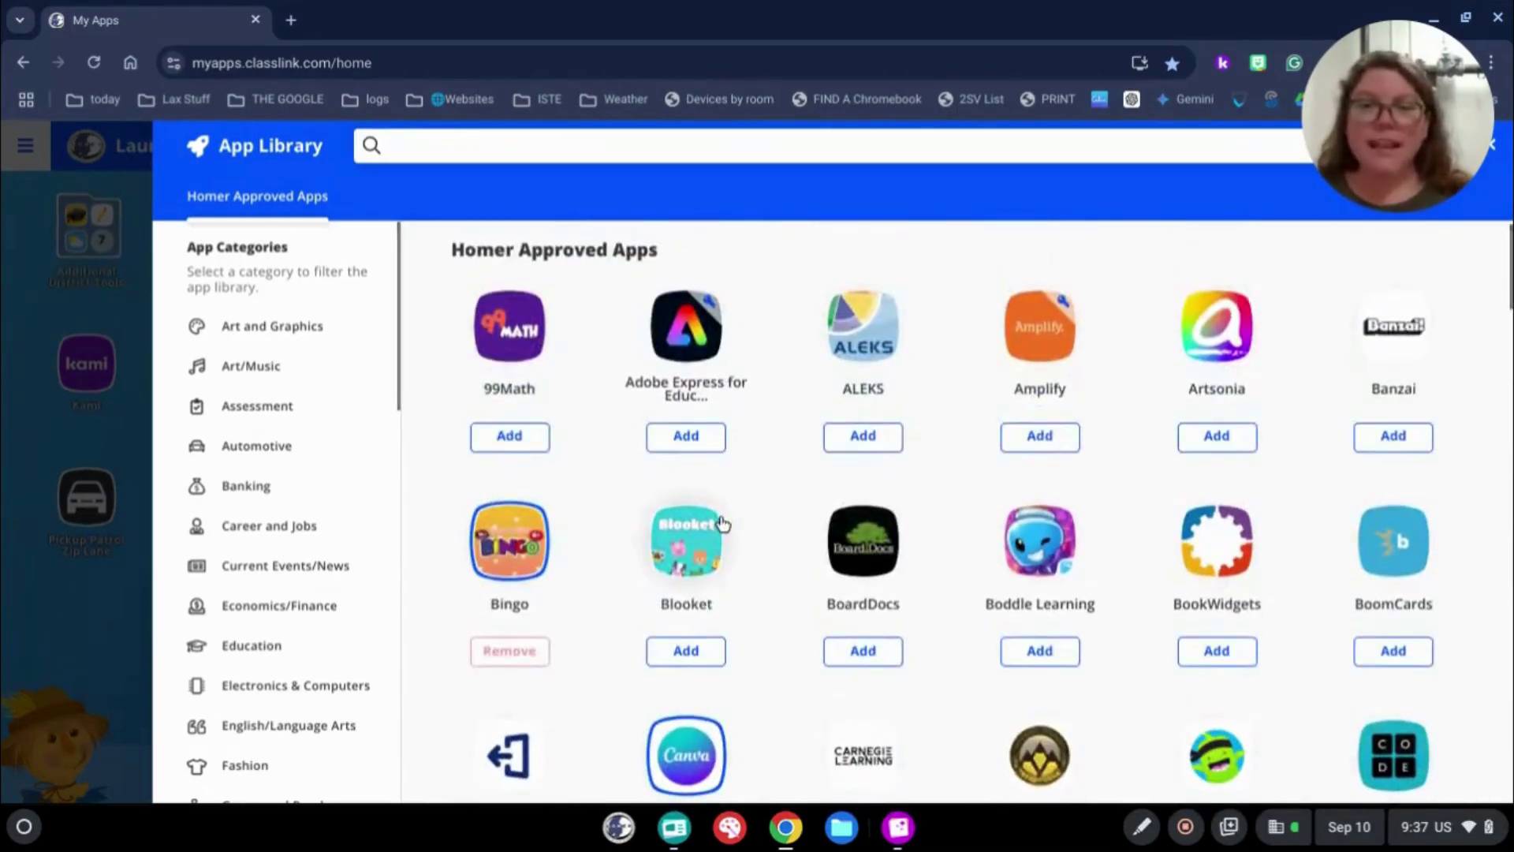
{"action": "left_click", "coordinate": [1039, 453]}
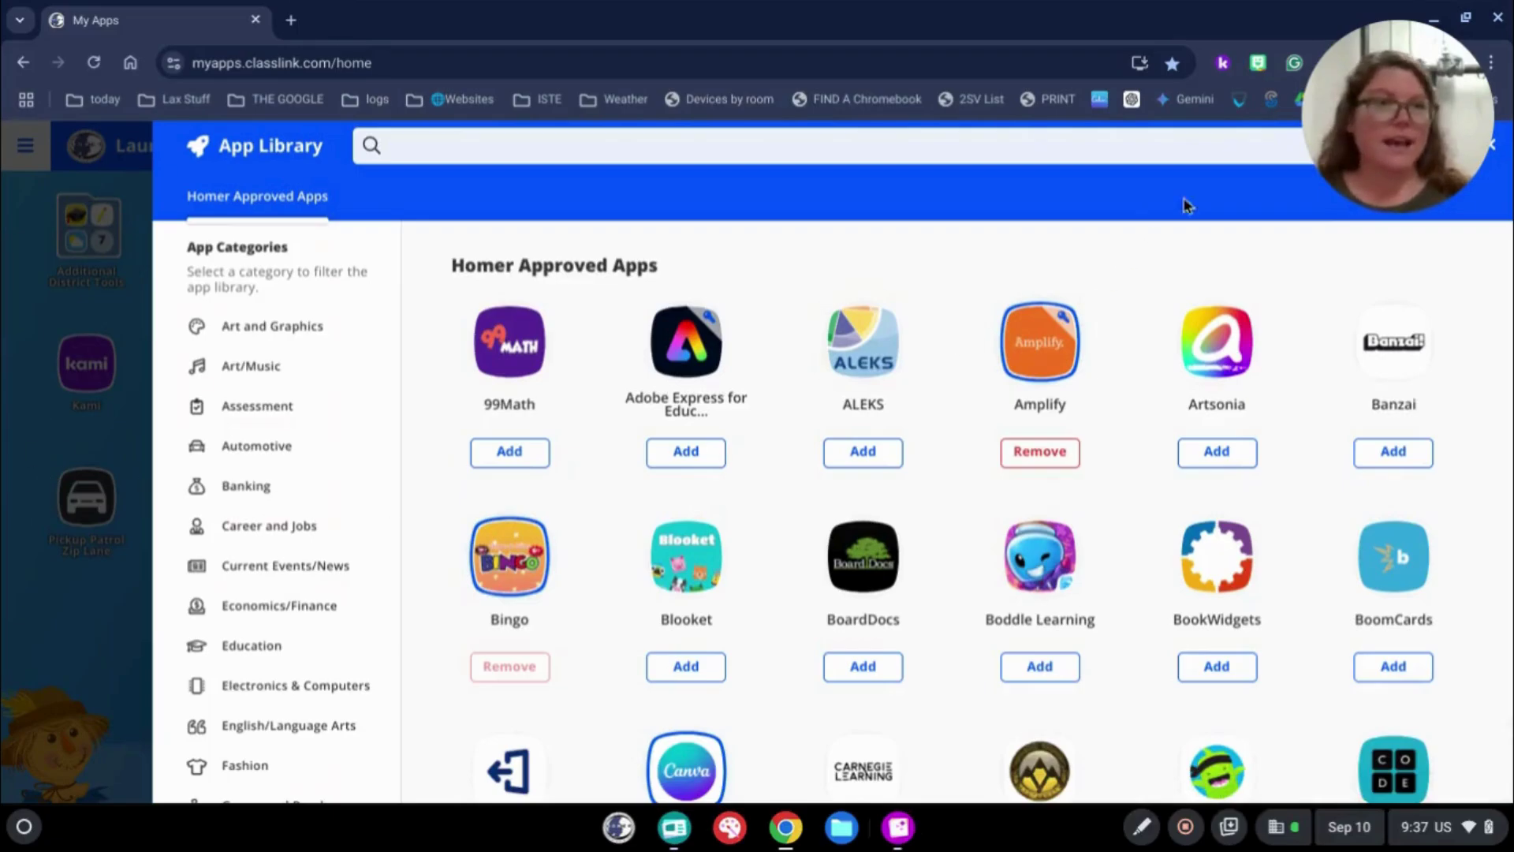
{"action": "left_click_drag", "start_coordinate": [1353, 108], "coordinate": [110, 110]}
Close the app library to return home, then open and close the side menu.
{"action": "left_click", "coordinate": [1489, 144]}
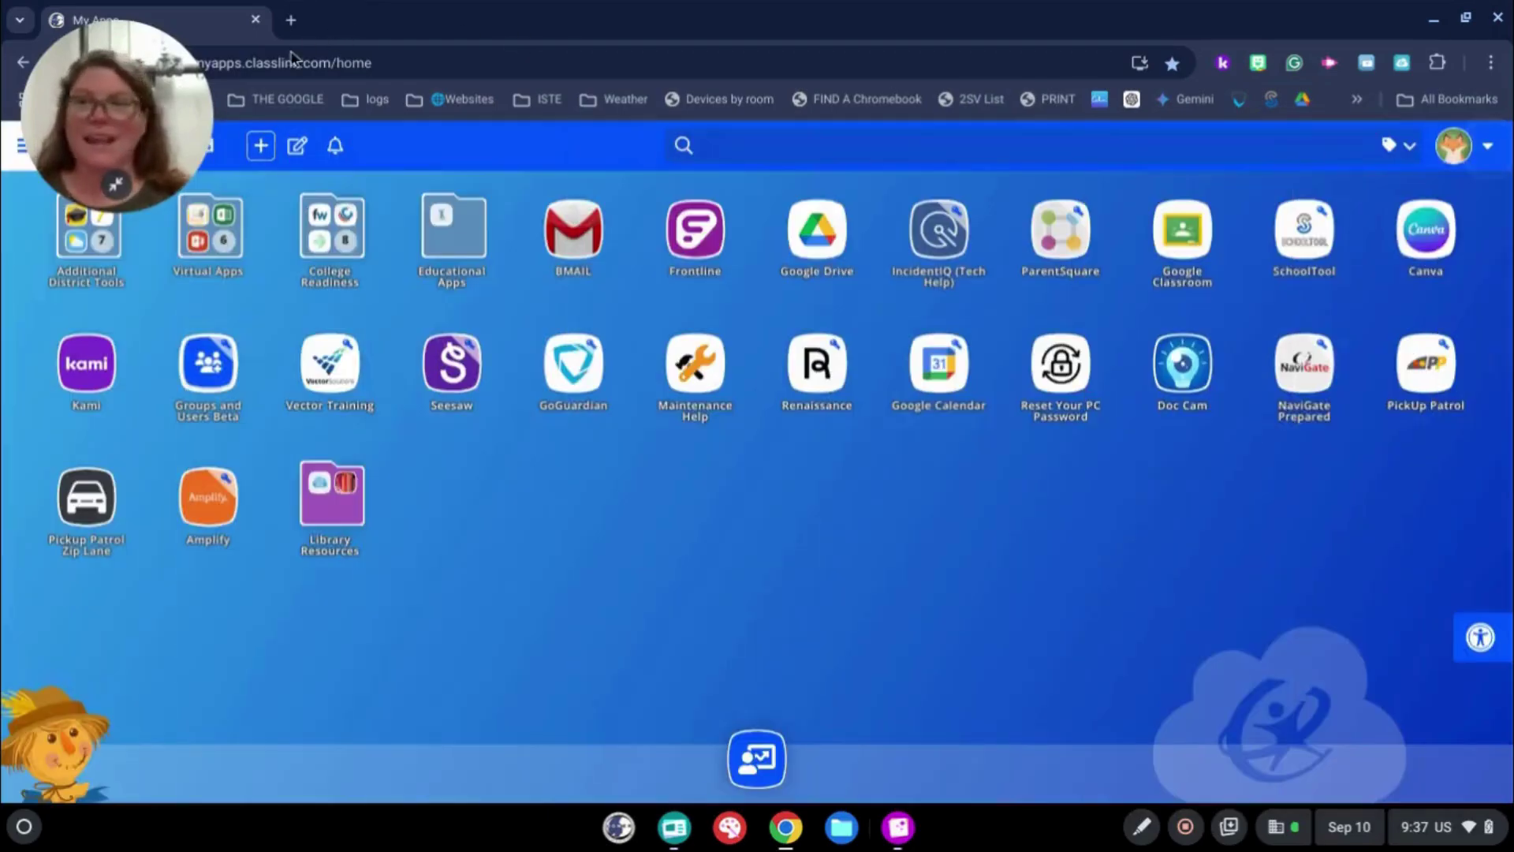
{"action": "left_click_drag", "start_coordinate": [118, 118], "coordinate": [1467, 640]}
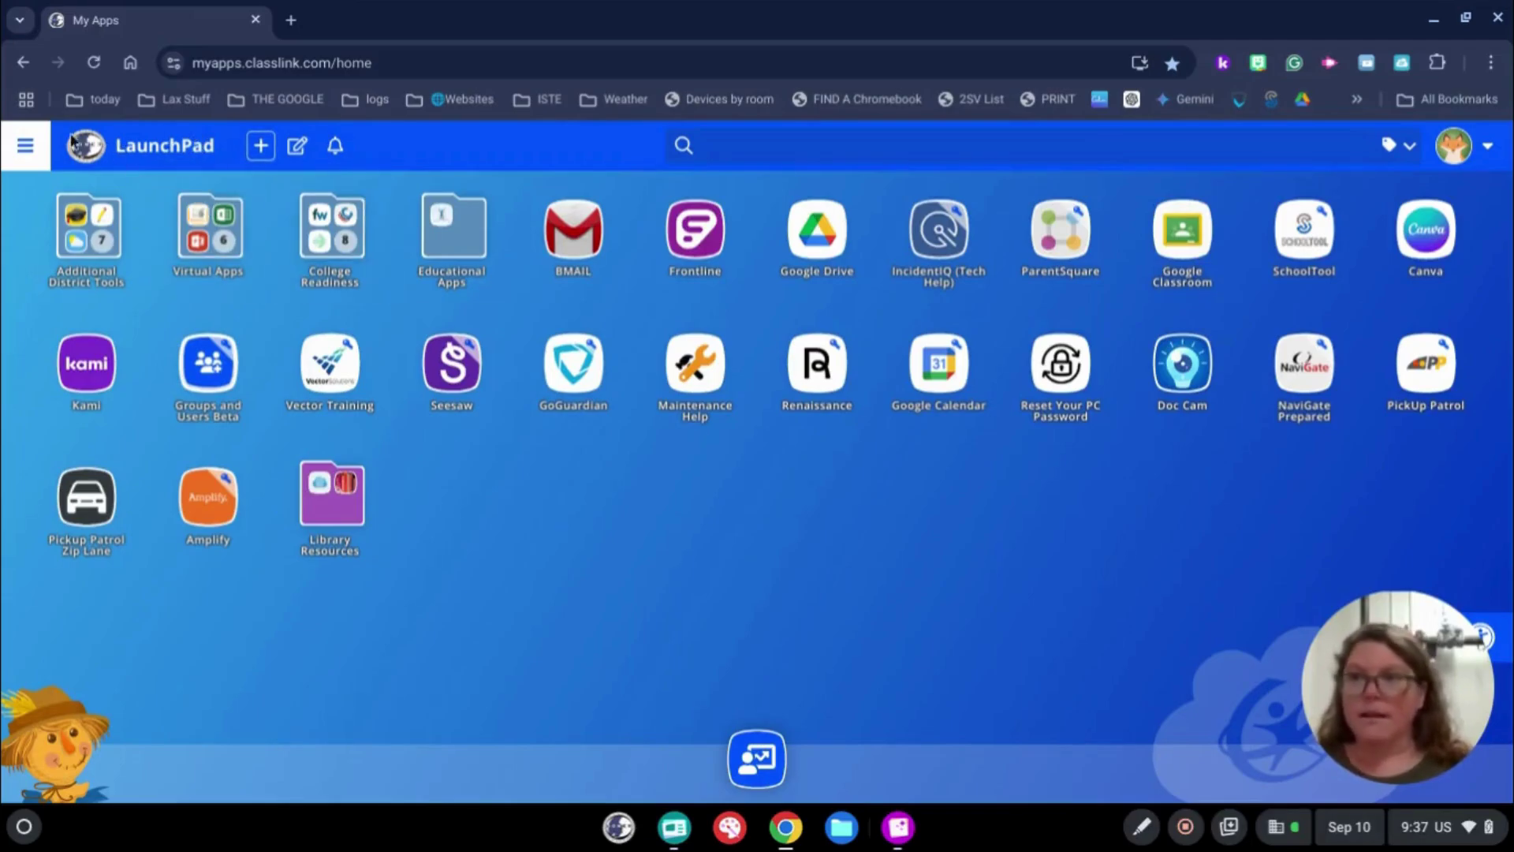
{"action": "left_click", "coordinate": [28, 150]}
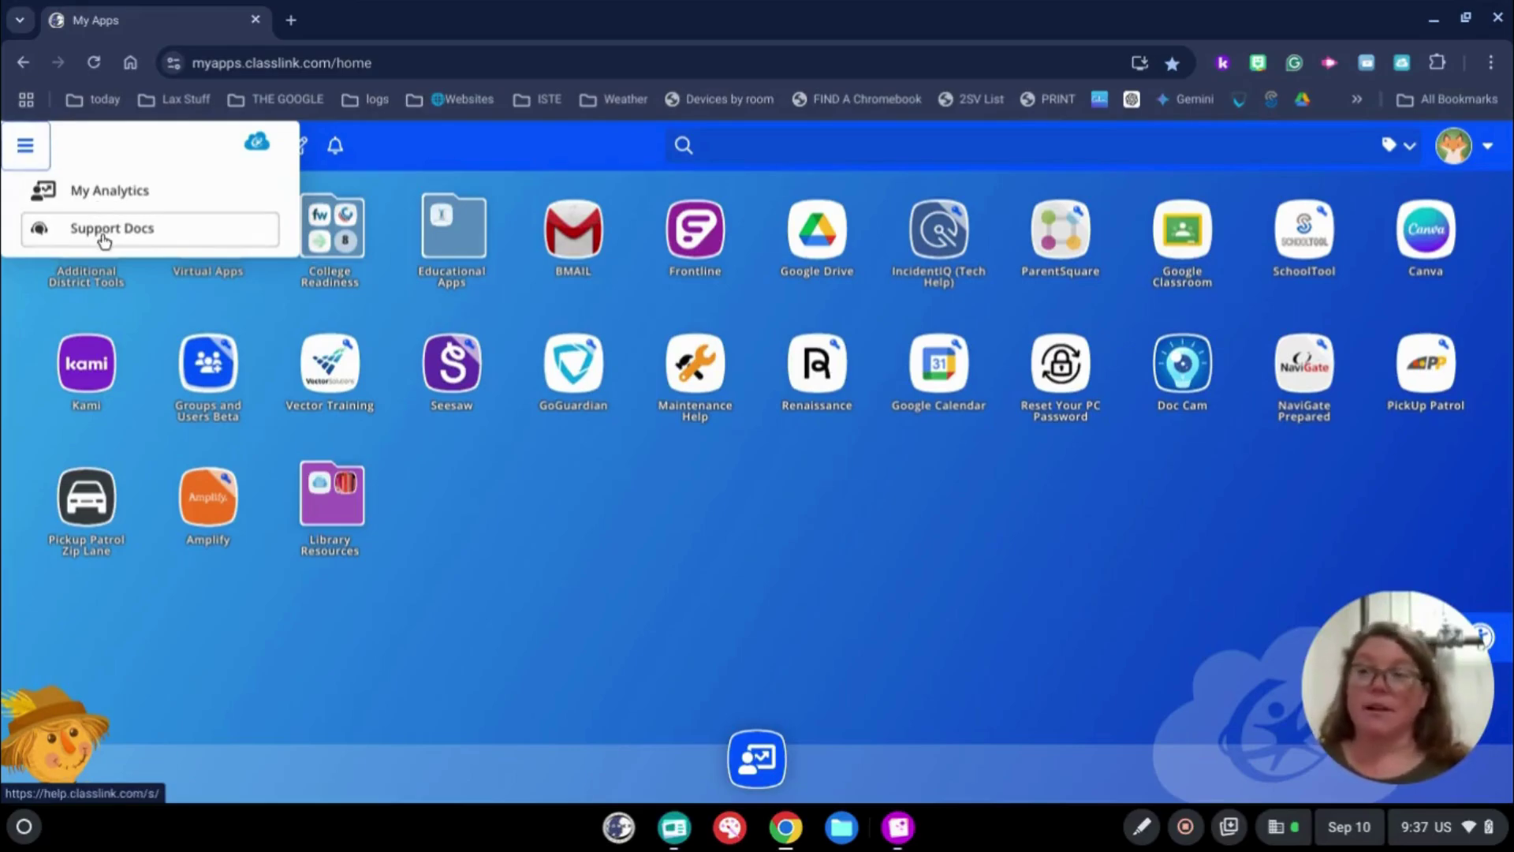
{"action": "left_click", "coordinate": [467, 149]}
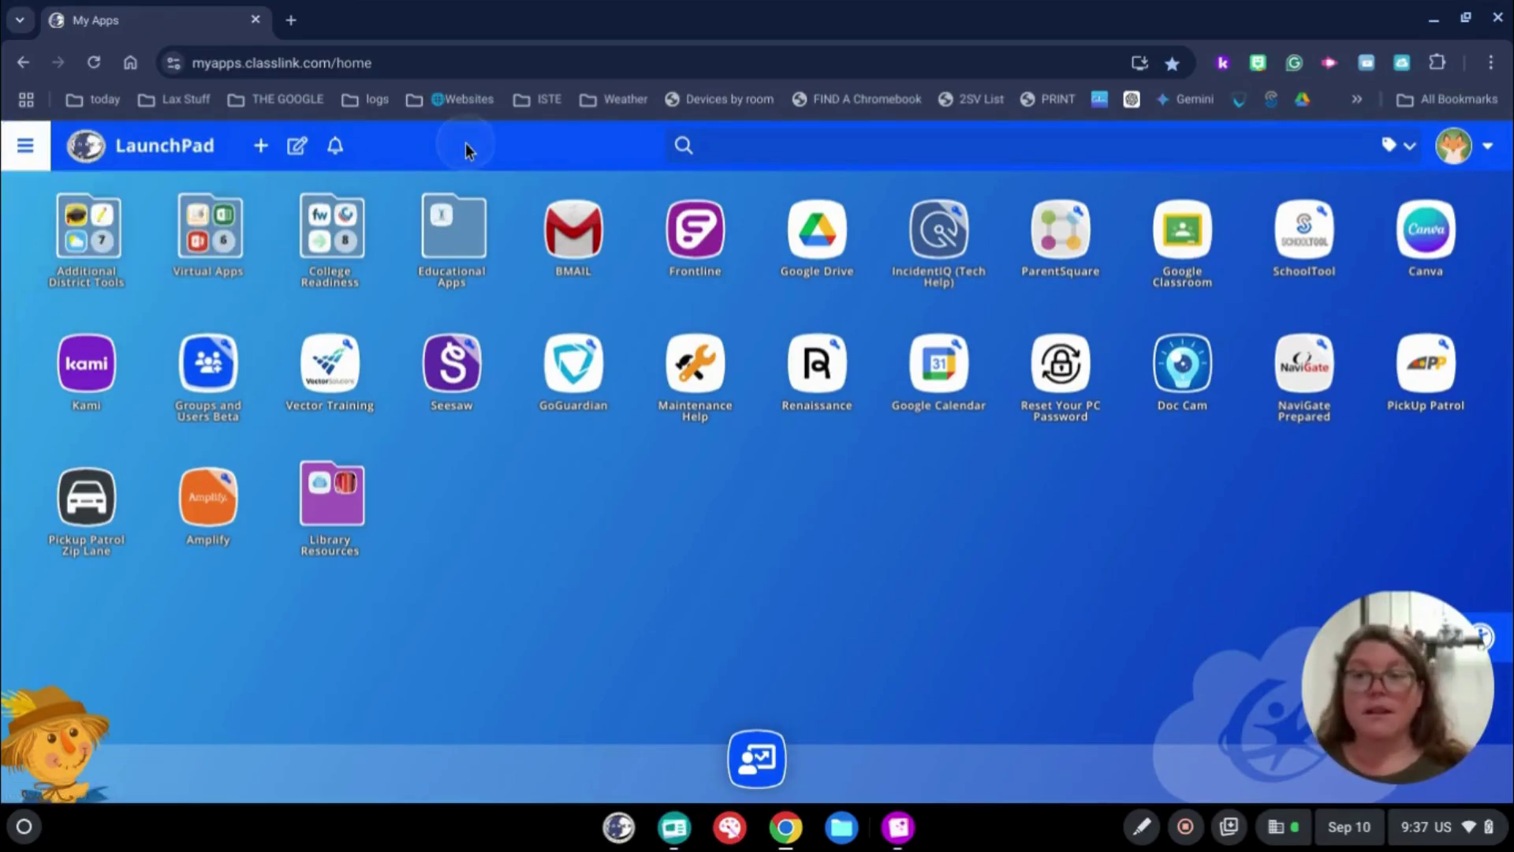
{"action": "left_click", "coordinate": [295, 150]}
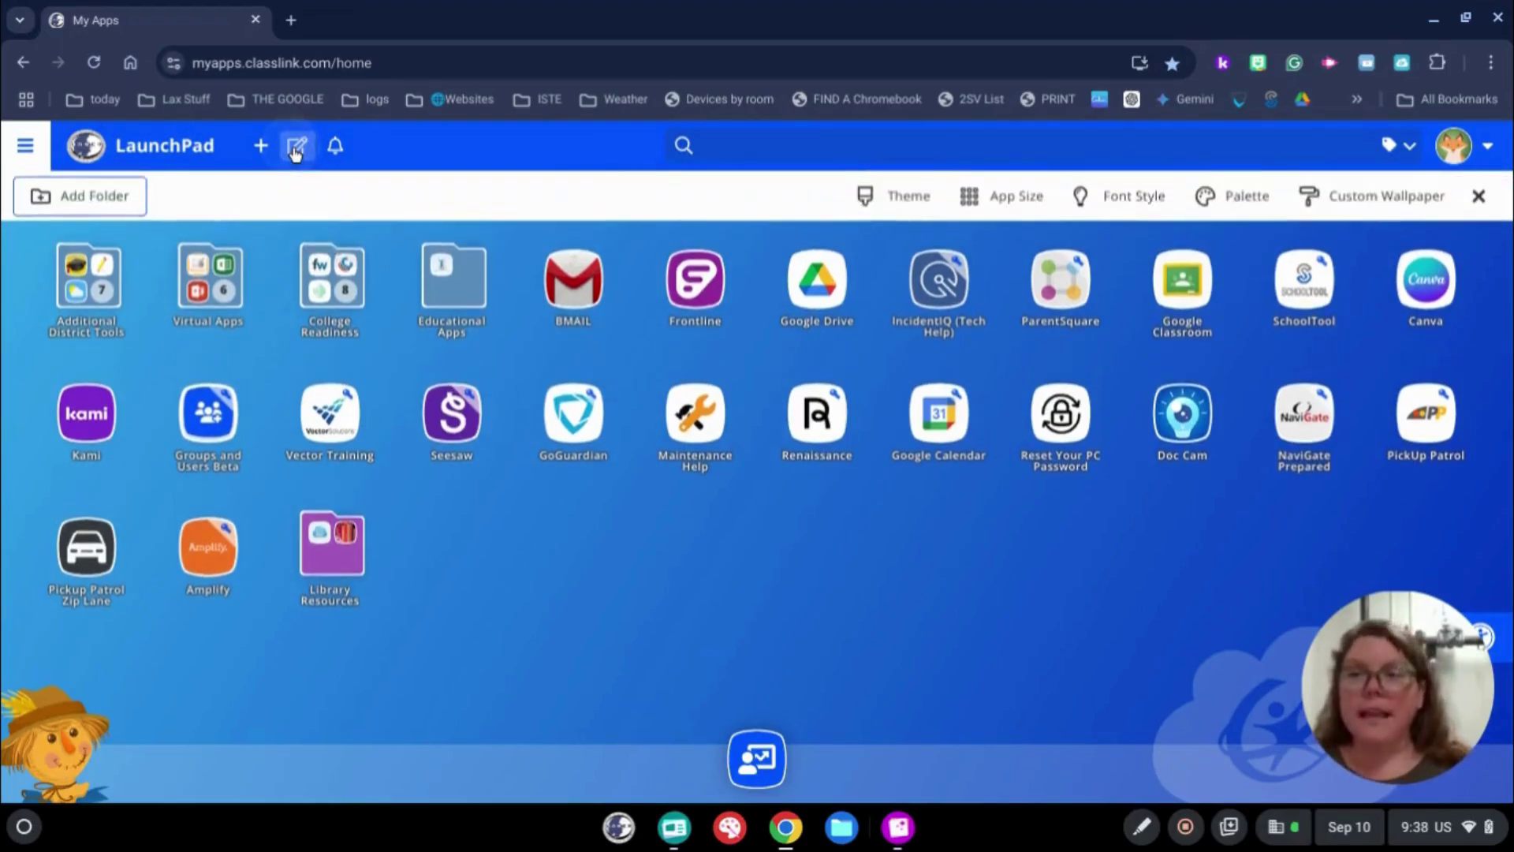
{"action": "left_click", "coordinate": [885, 206]}
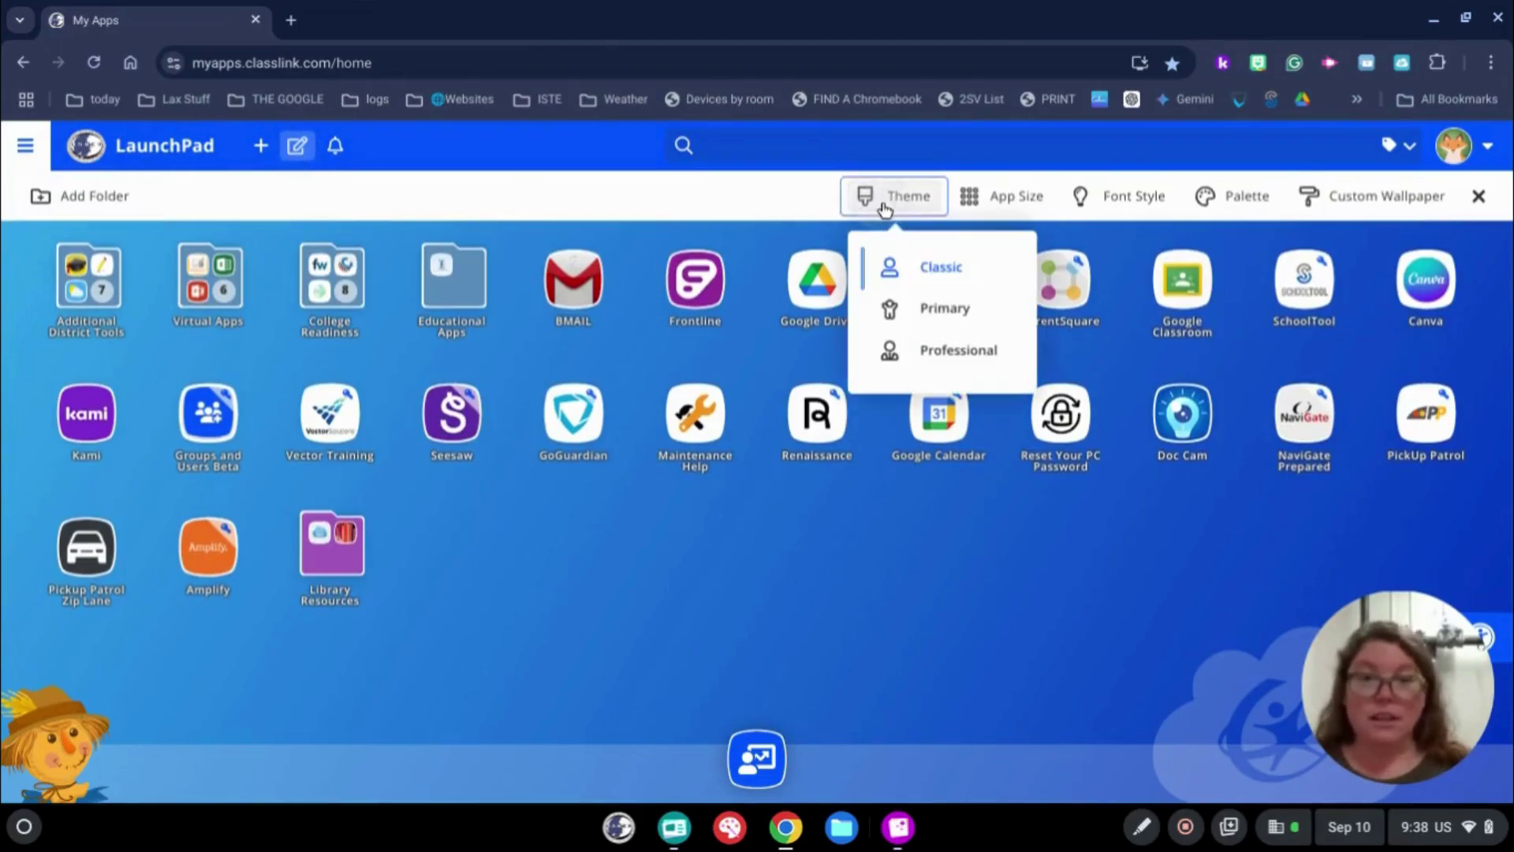
{"action": "left_click", "coordinate": [935, 314]}
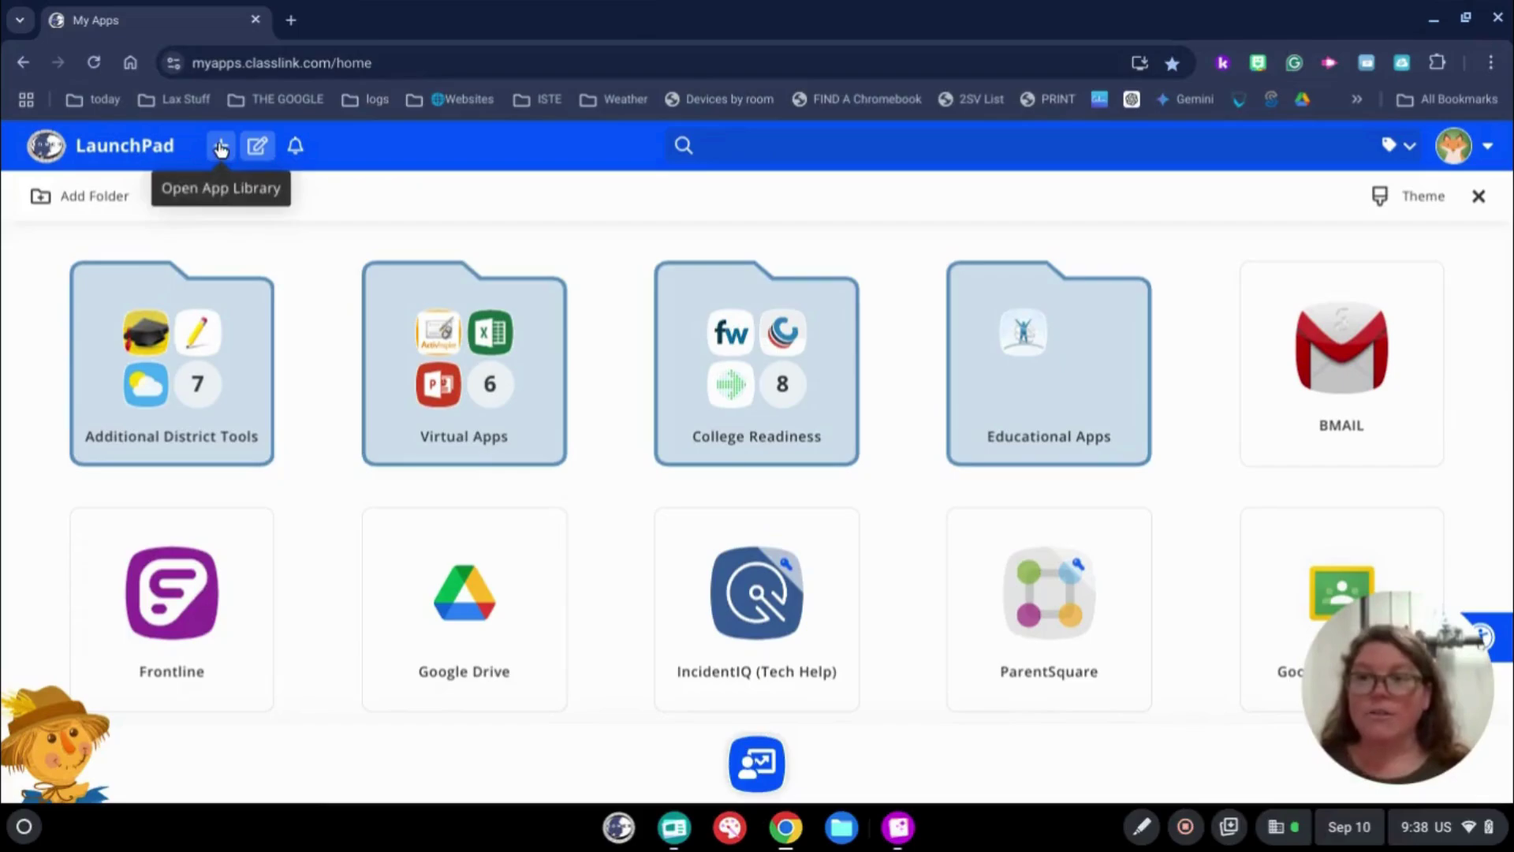
{"action": "left_click", "coordinate": [257, 145]}
{"action": "left_click", "coordinate": [257, 145]}
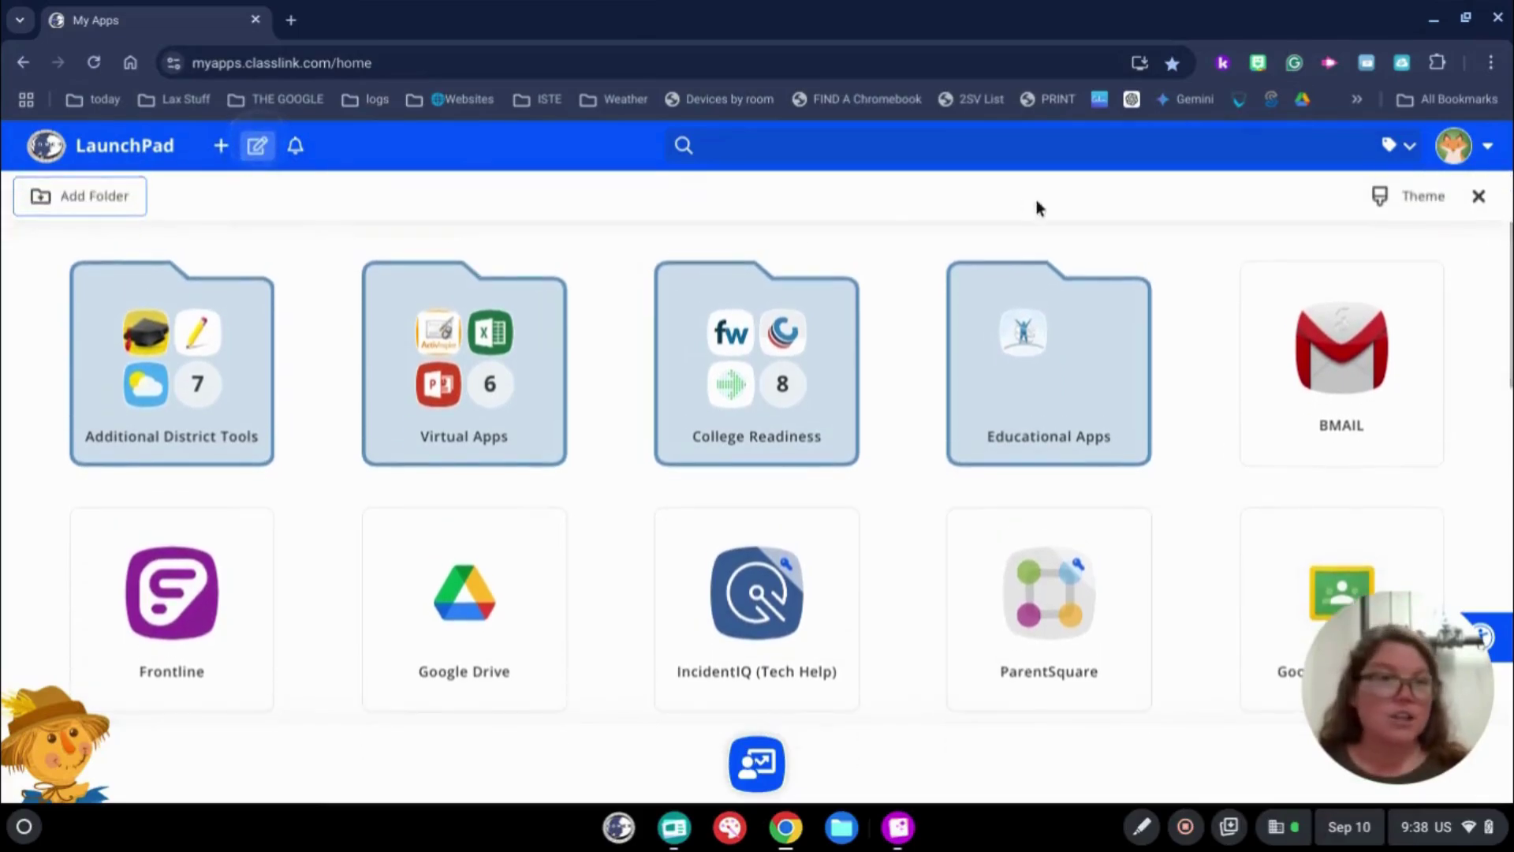
{"action": "left_click", "coordinate": [1412, 196]}
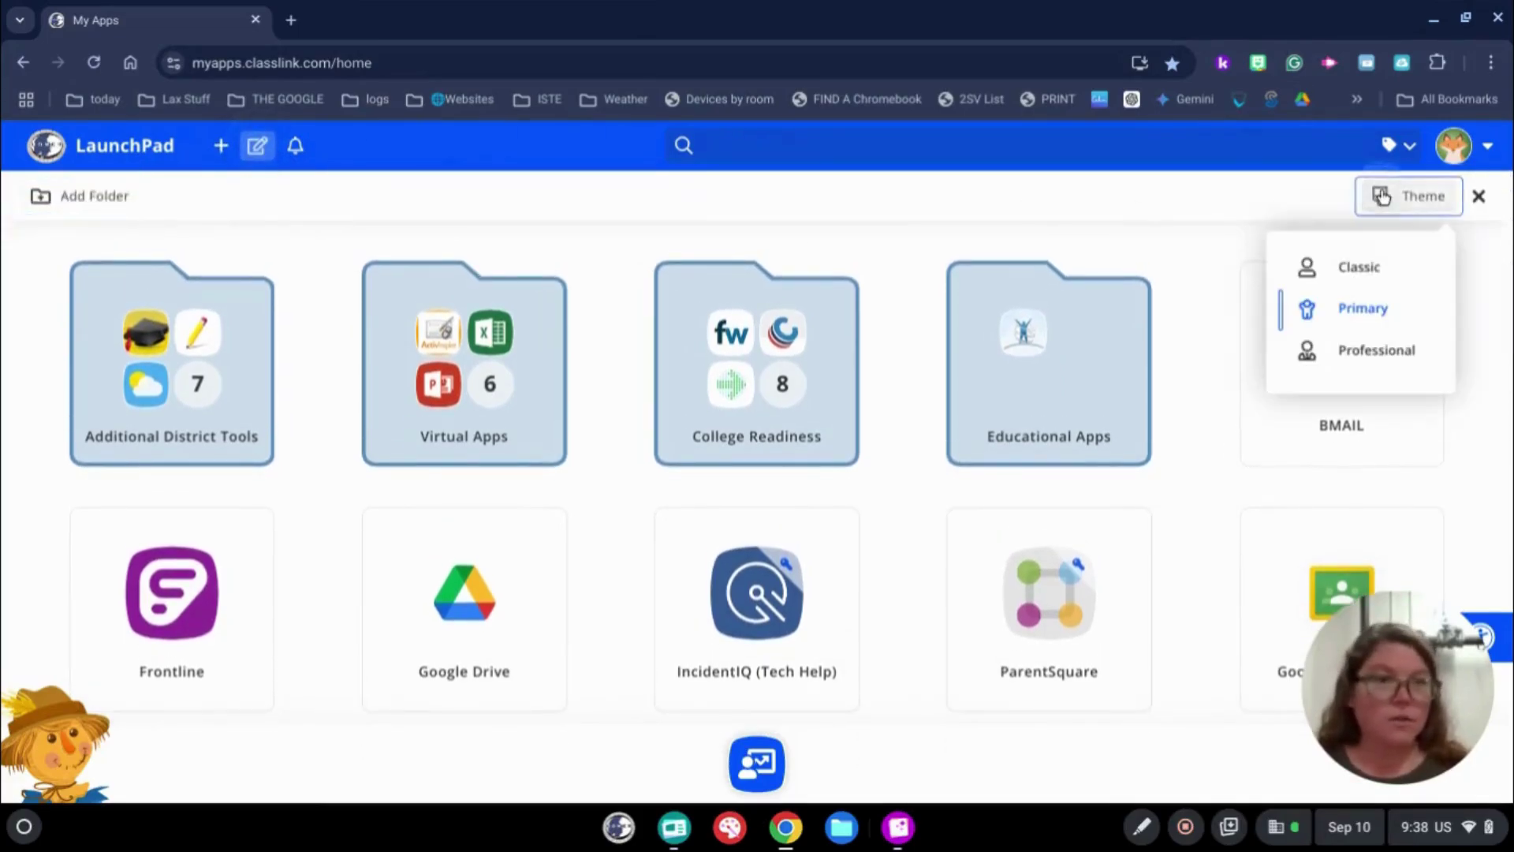
{"action": "left_click", "coordinate": [1379, 355]}
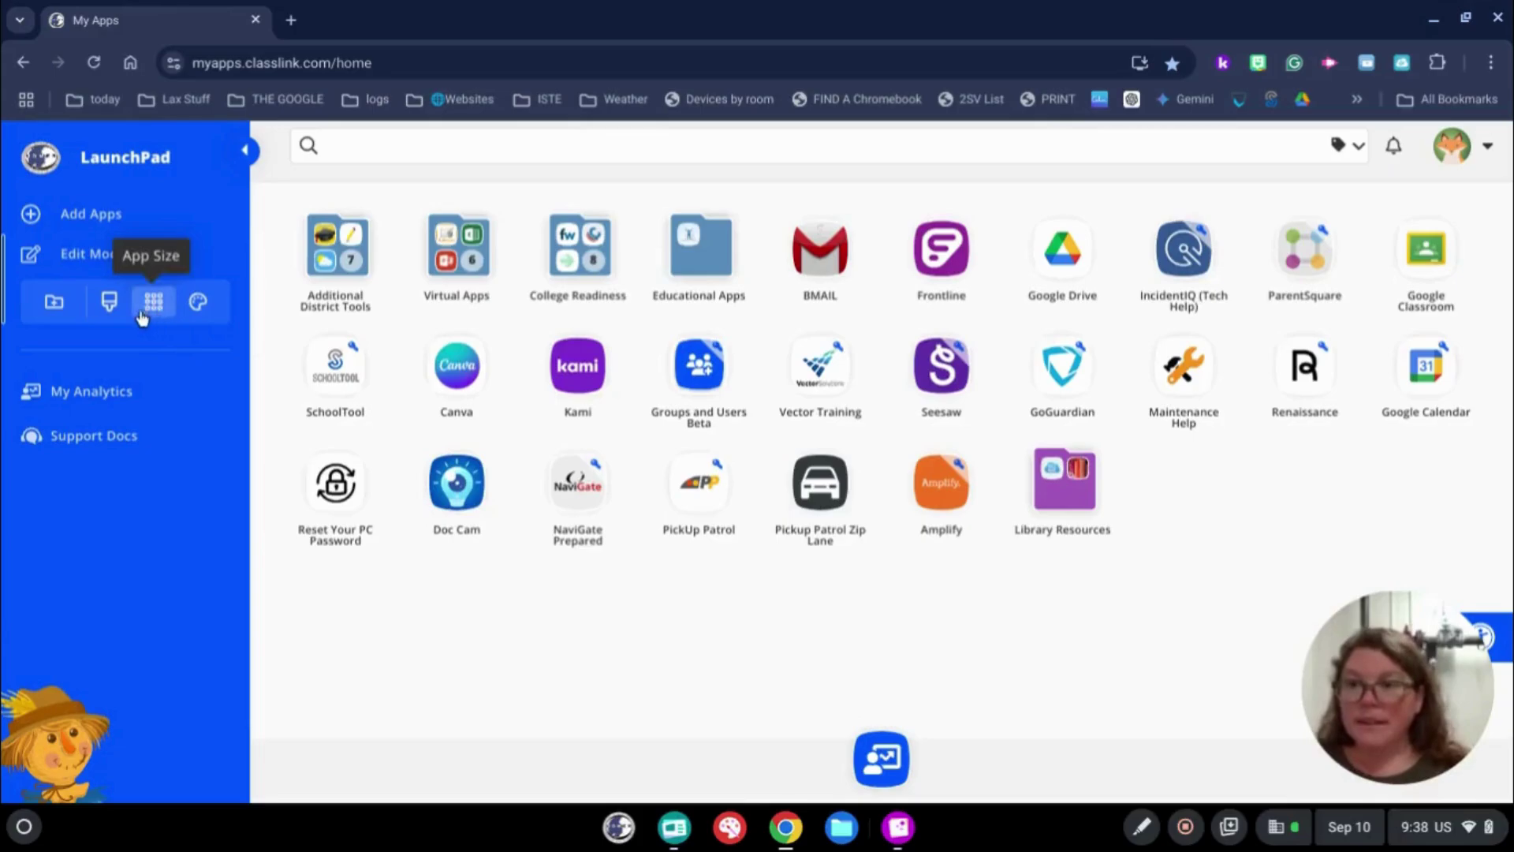
{"action": "left_click", "coordinate": [113, 313]}
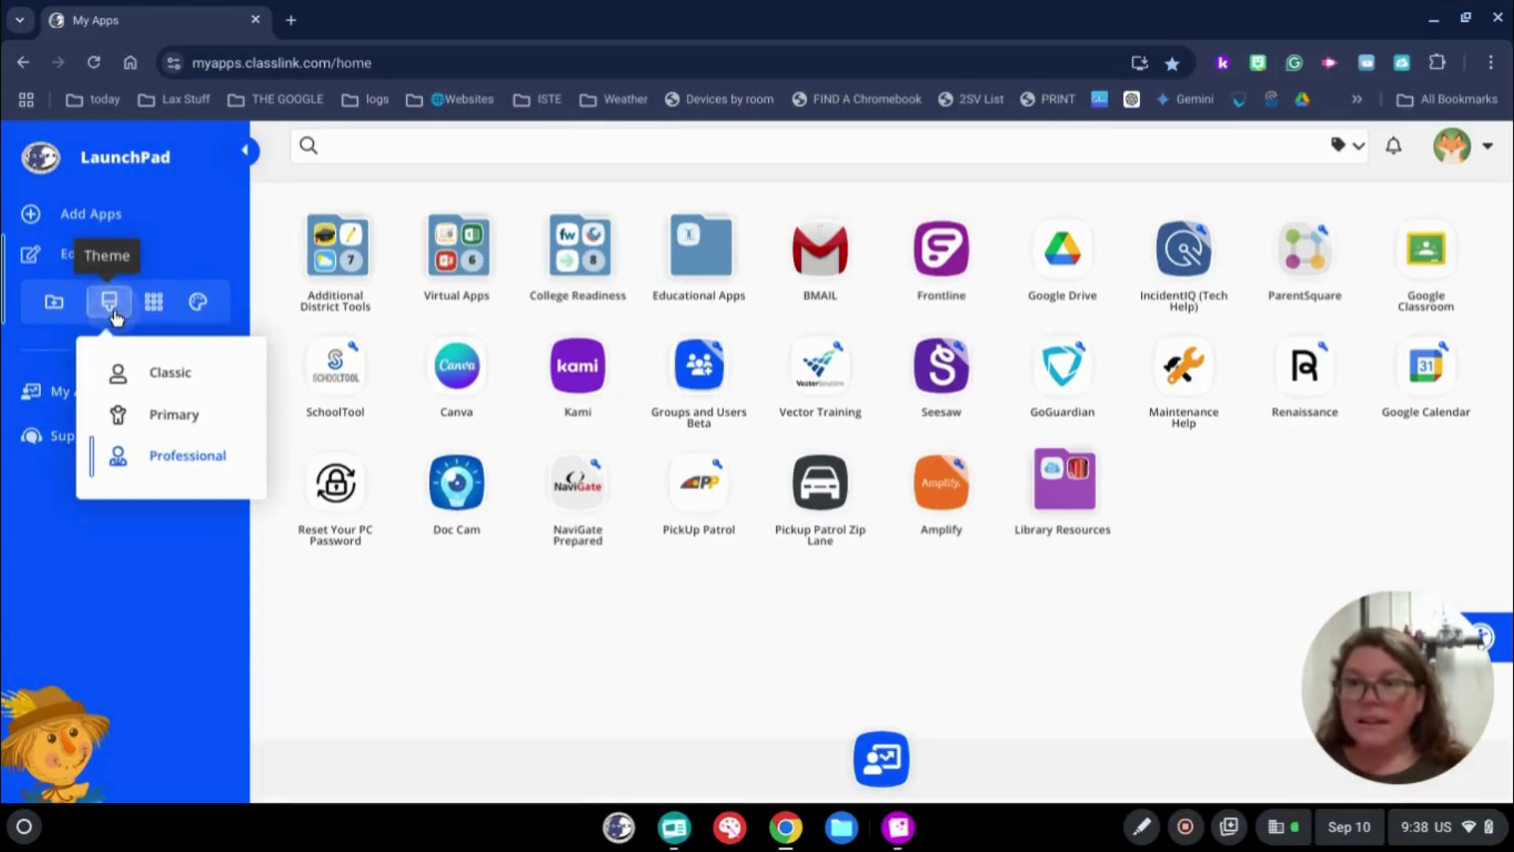
{"action": "left_click", "coordinate": [132, 373]}
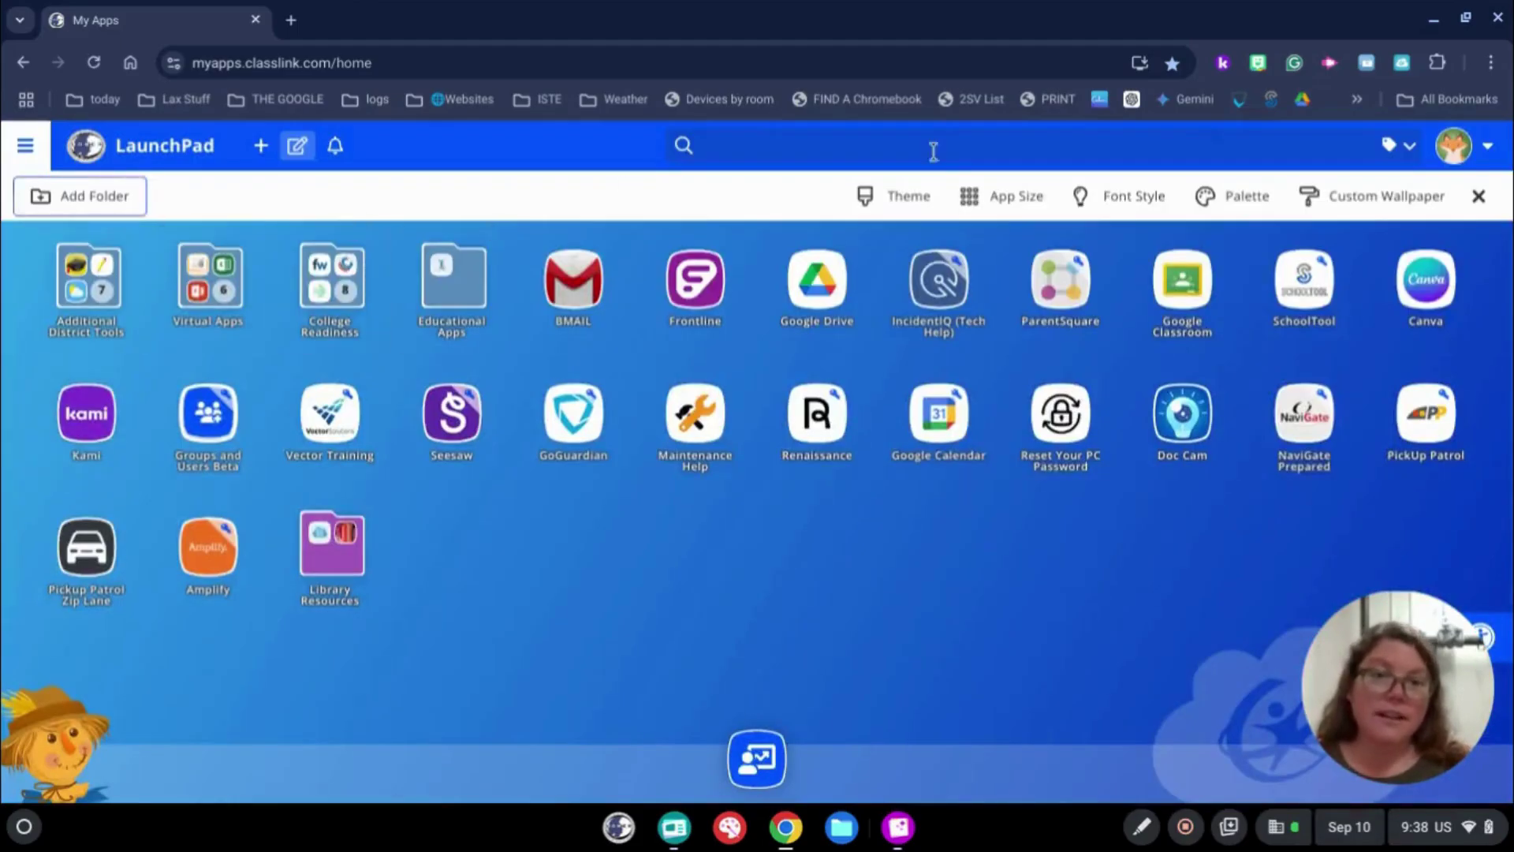
Set app icons to Small after trying the Default size.
{"action": "left_click", "coordinate": [1026, 205]}
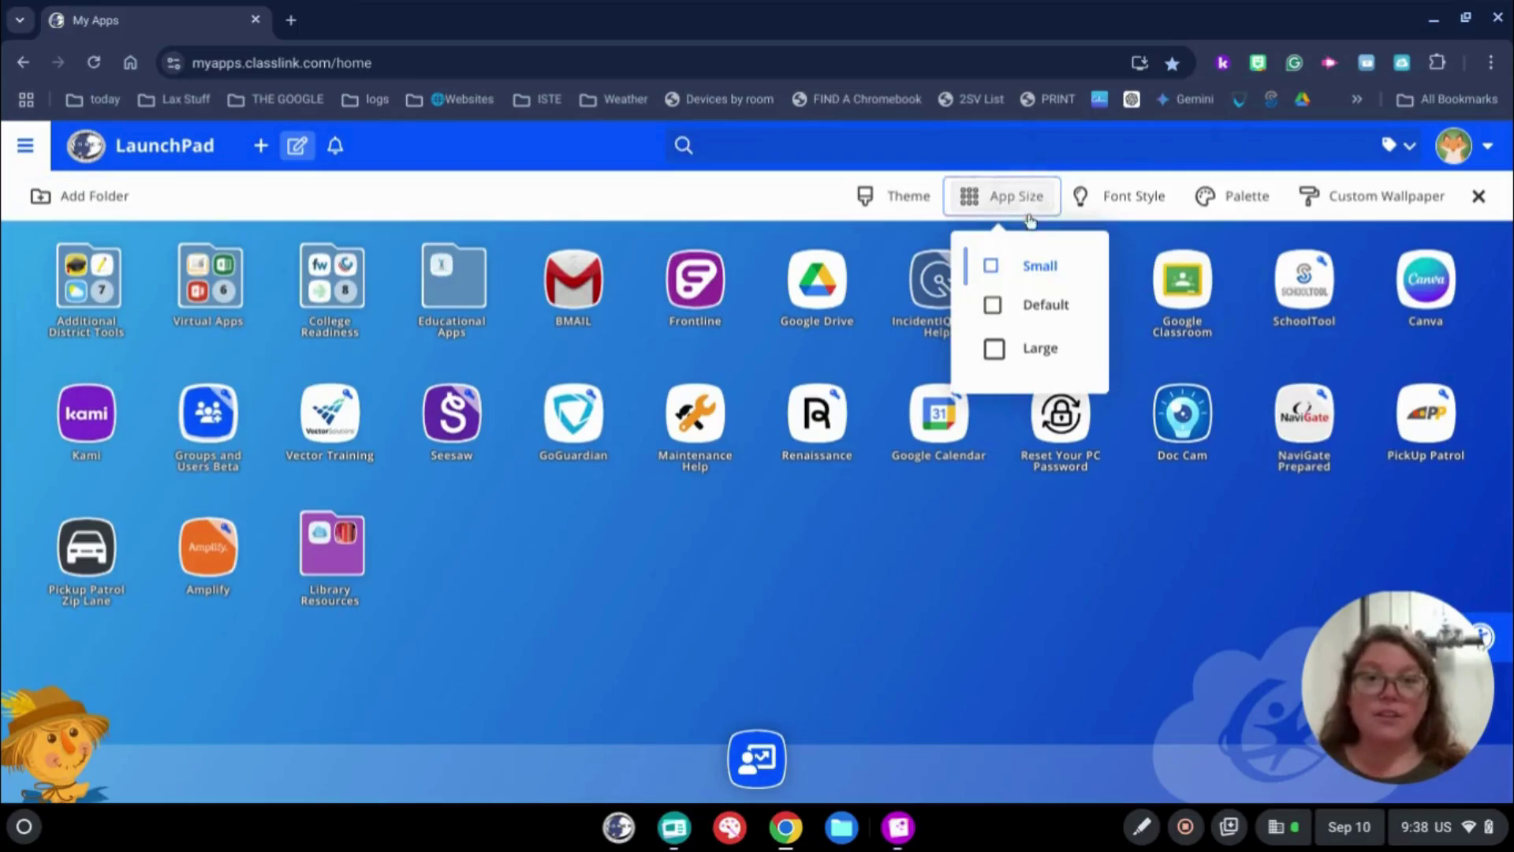
{"action": "left_click", "coordinate": [1049, 309]}
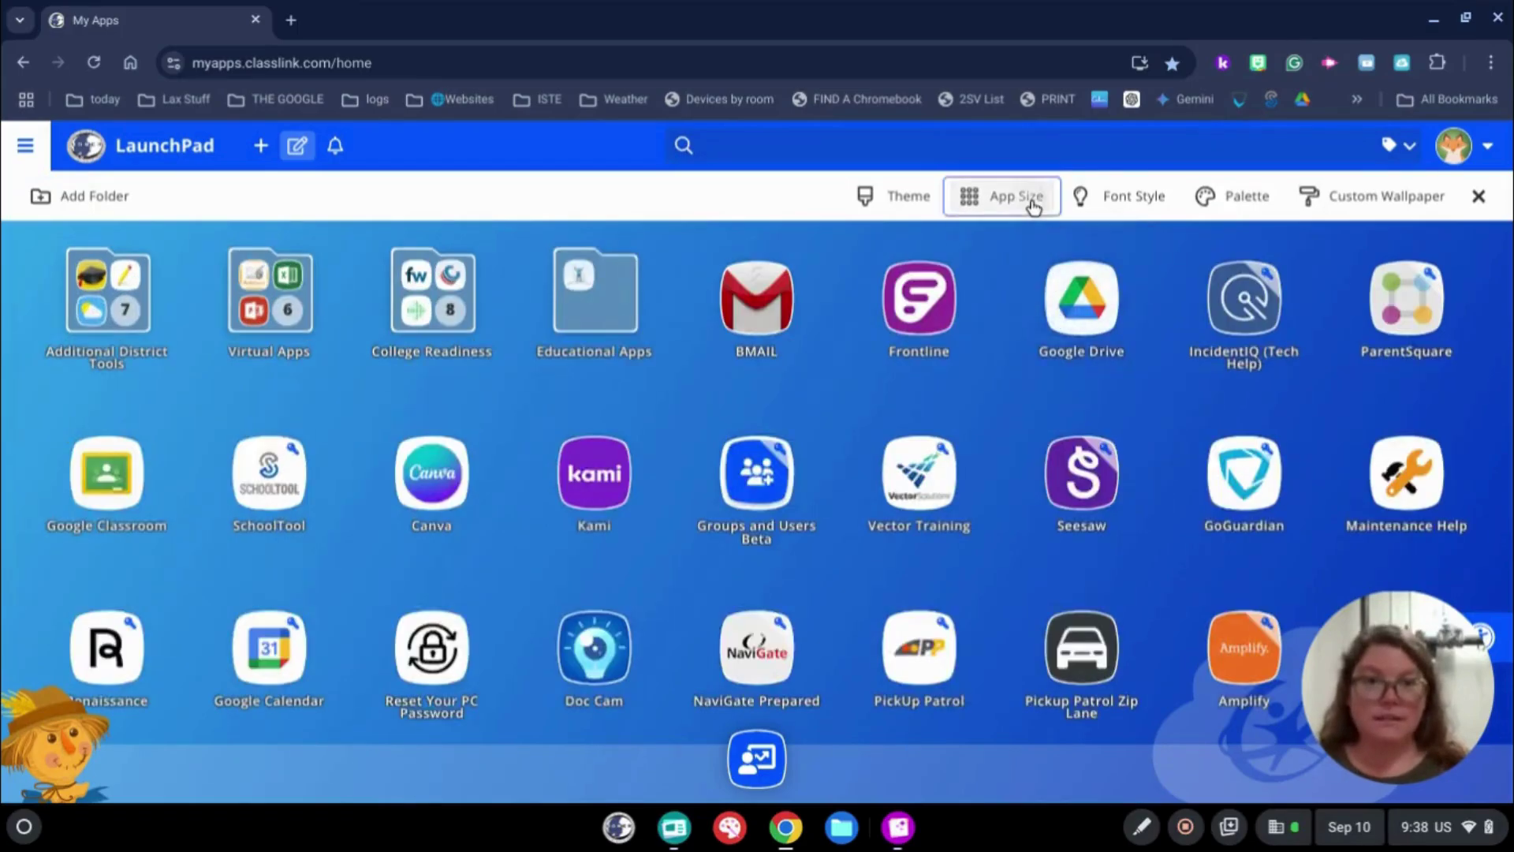
{"action": "left_click", "coordinate": [1033, 202]}
{"action": "left_click", "coordinate": [1025, 272]}
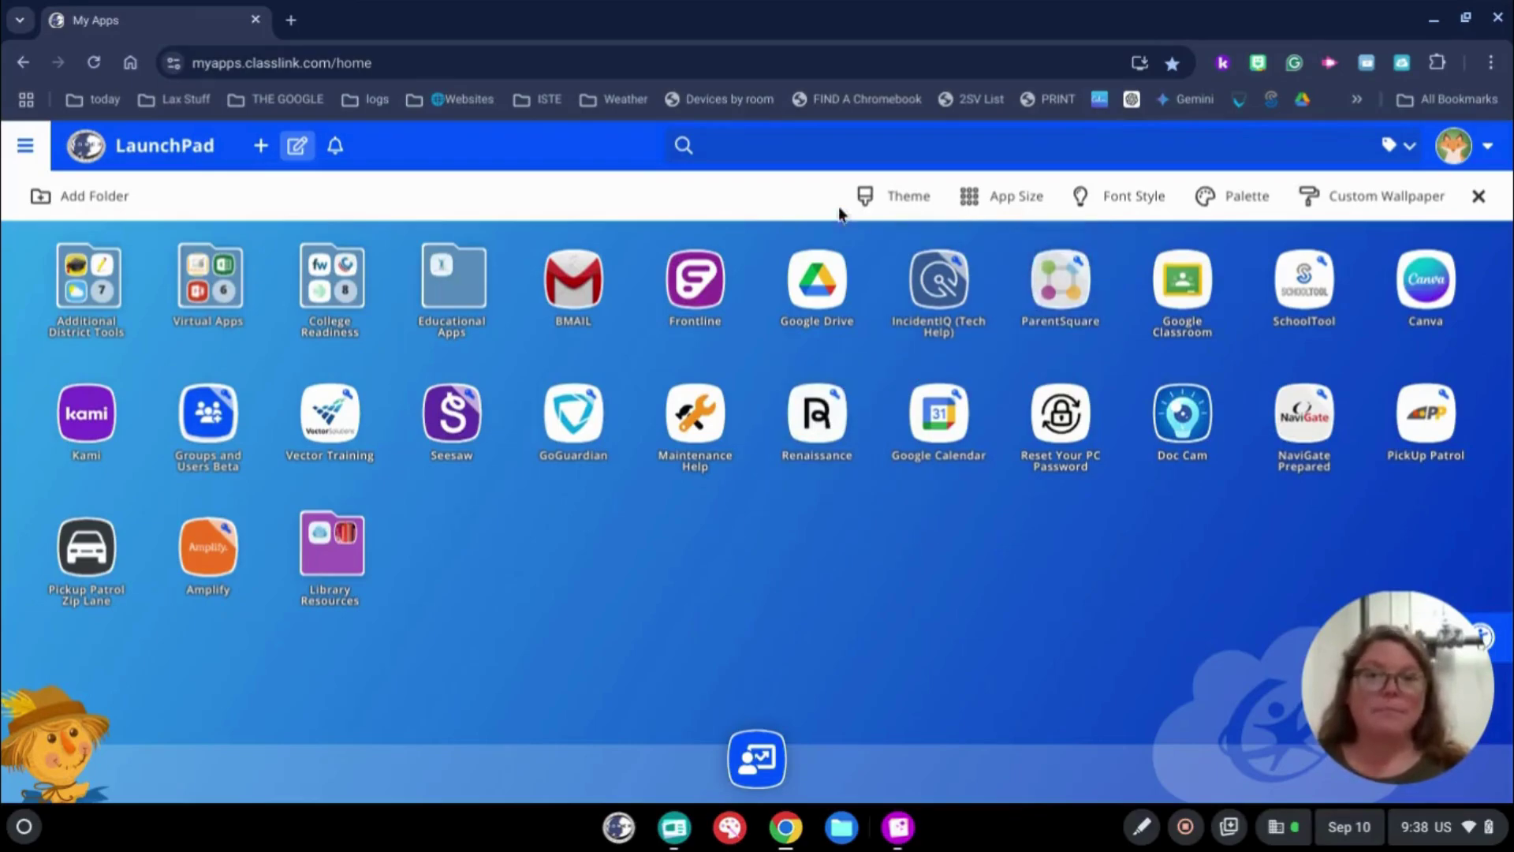
{"action": "left_click", "coordinate": [996, 196]}
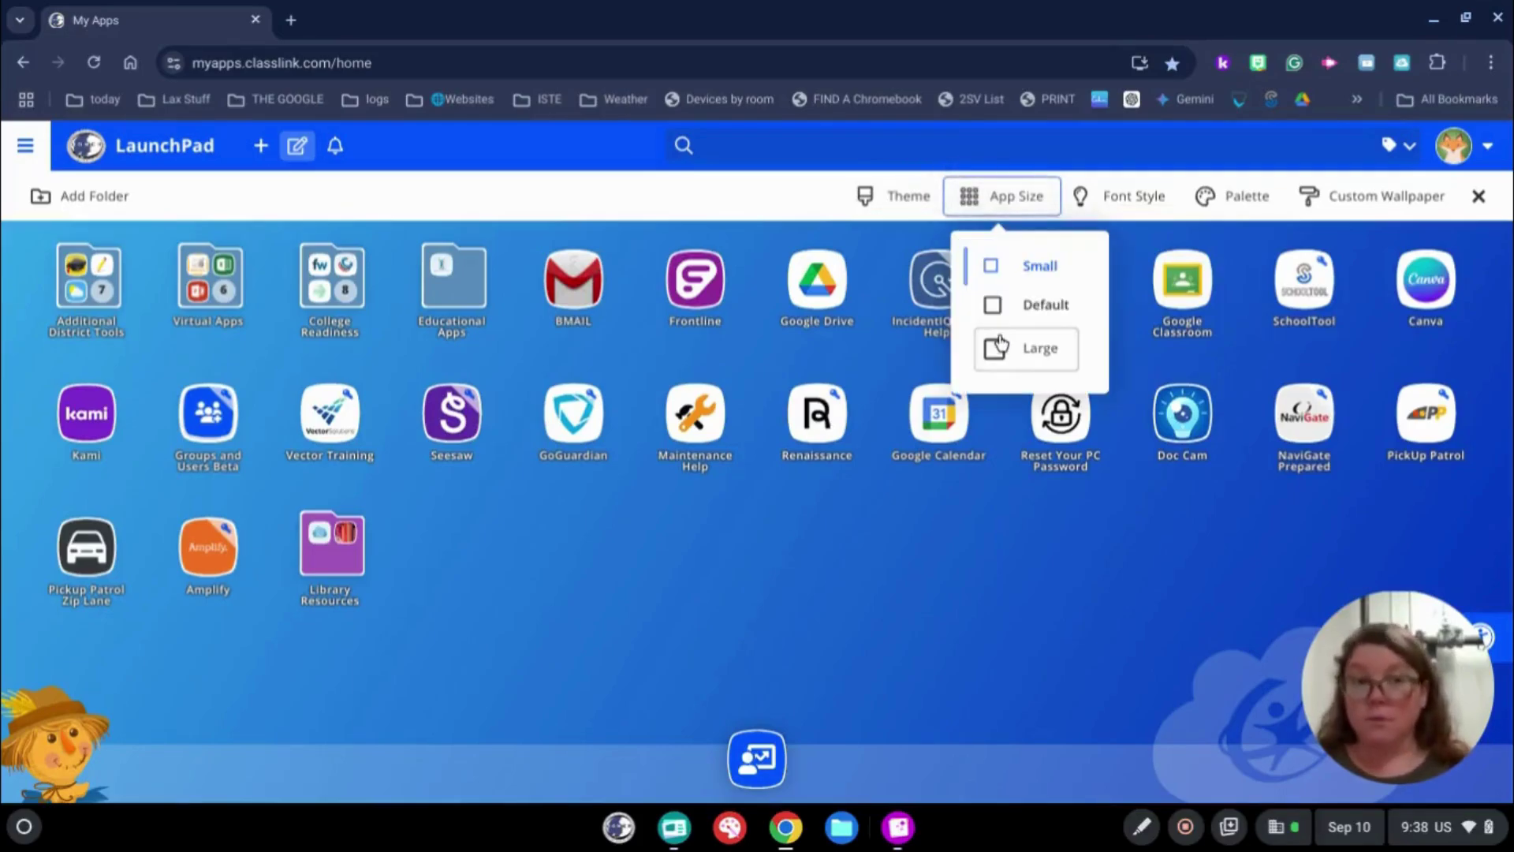
Give app labels a Text Background font style and make the header palette dark navy.
{"action": "left_click", "coordinate": [1107, 205]}
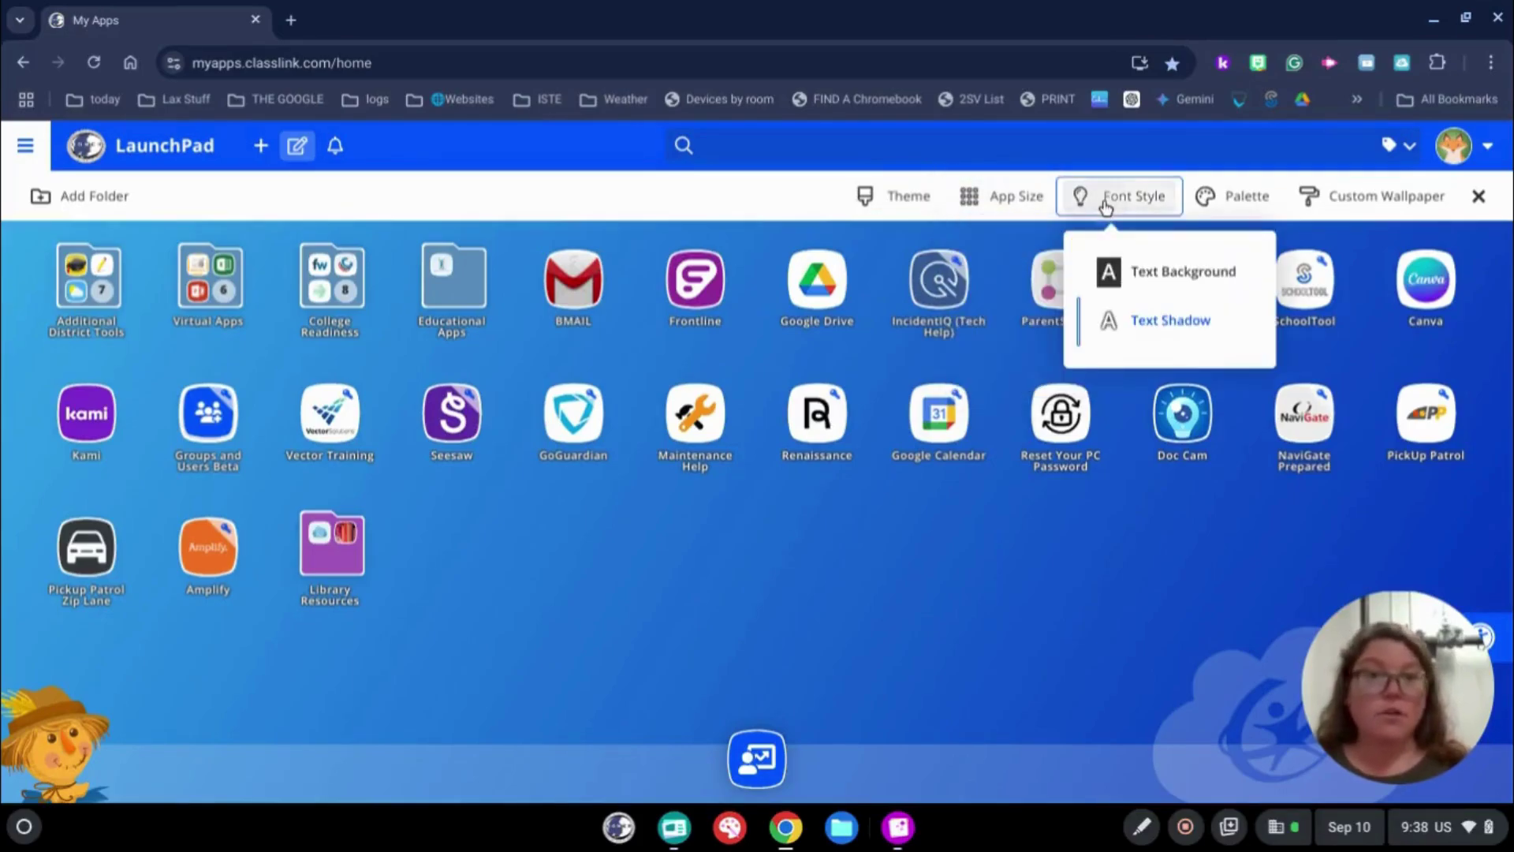
{"action": "left_click", "coordinate": [1143, 271]}
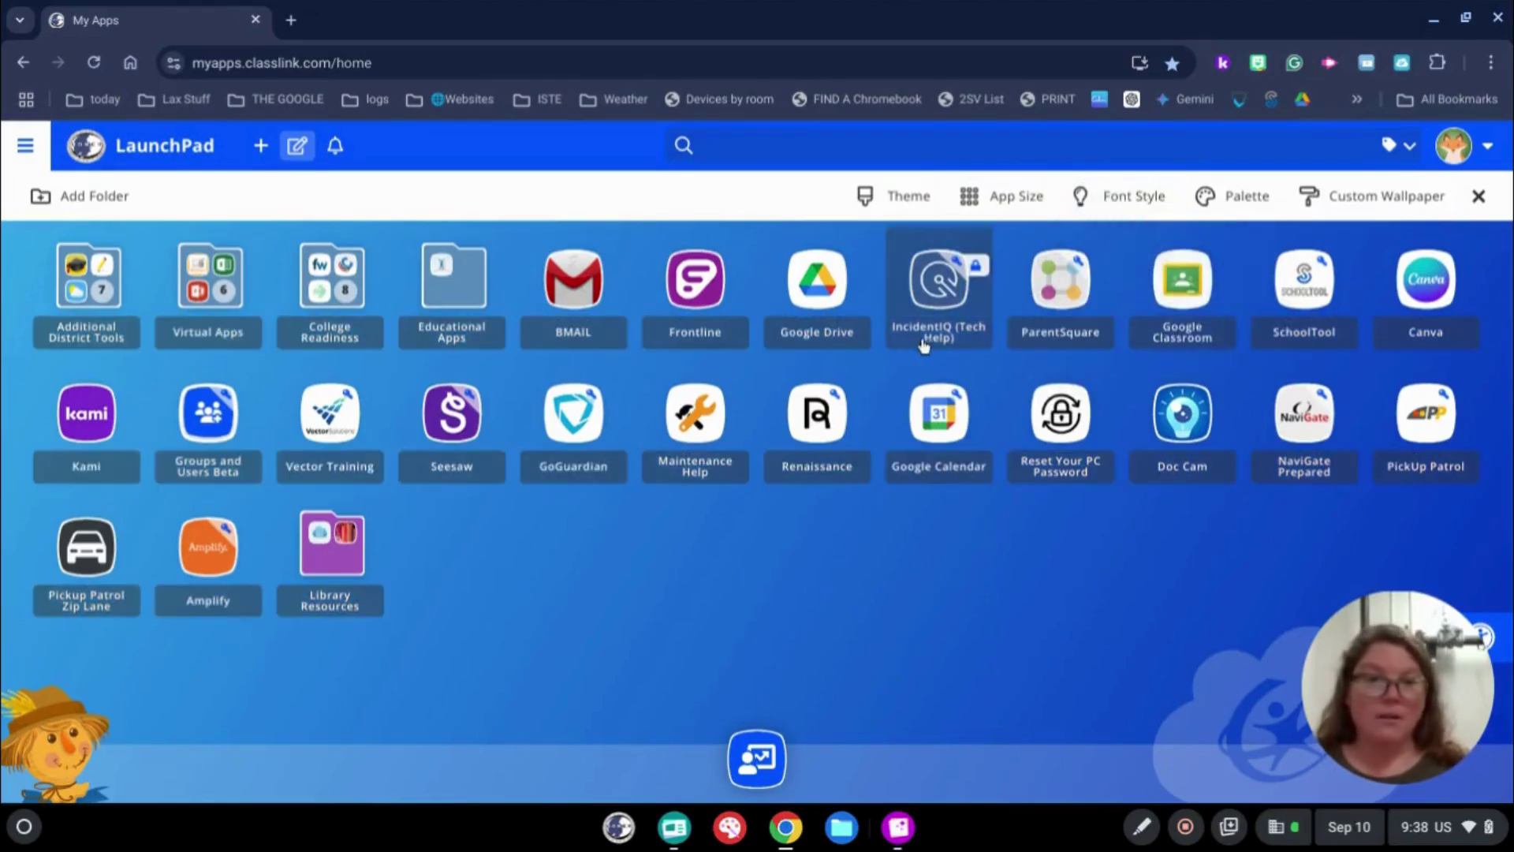
{"action": "left_click", "coordinate": [1241, 207]}
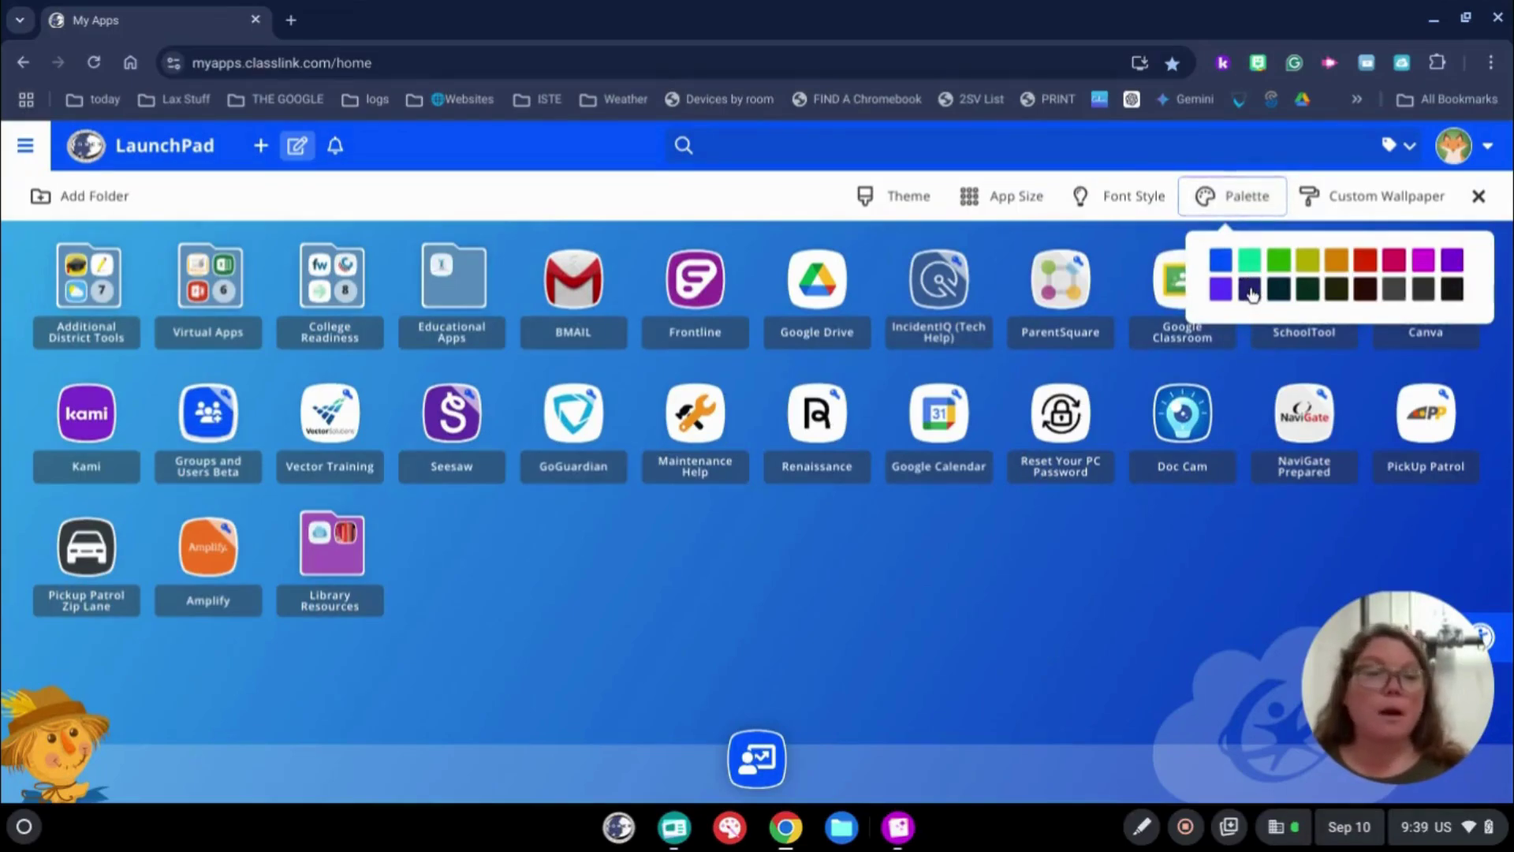
{"action": "left_click", "coordinate": [1255, 292]}
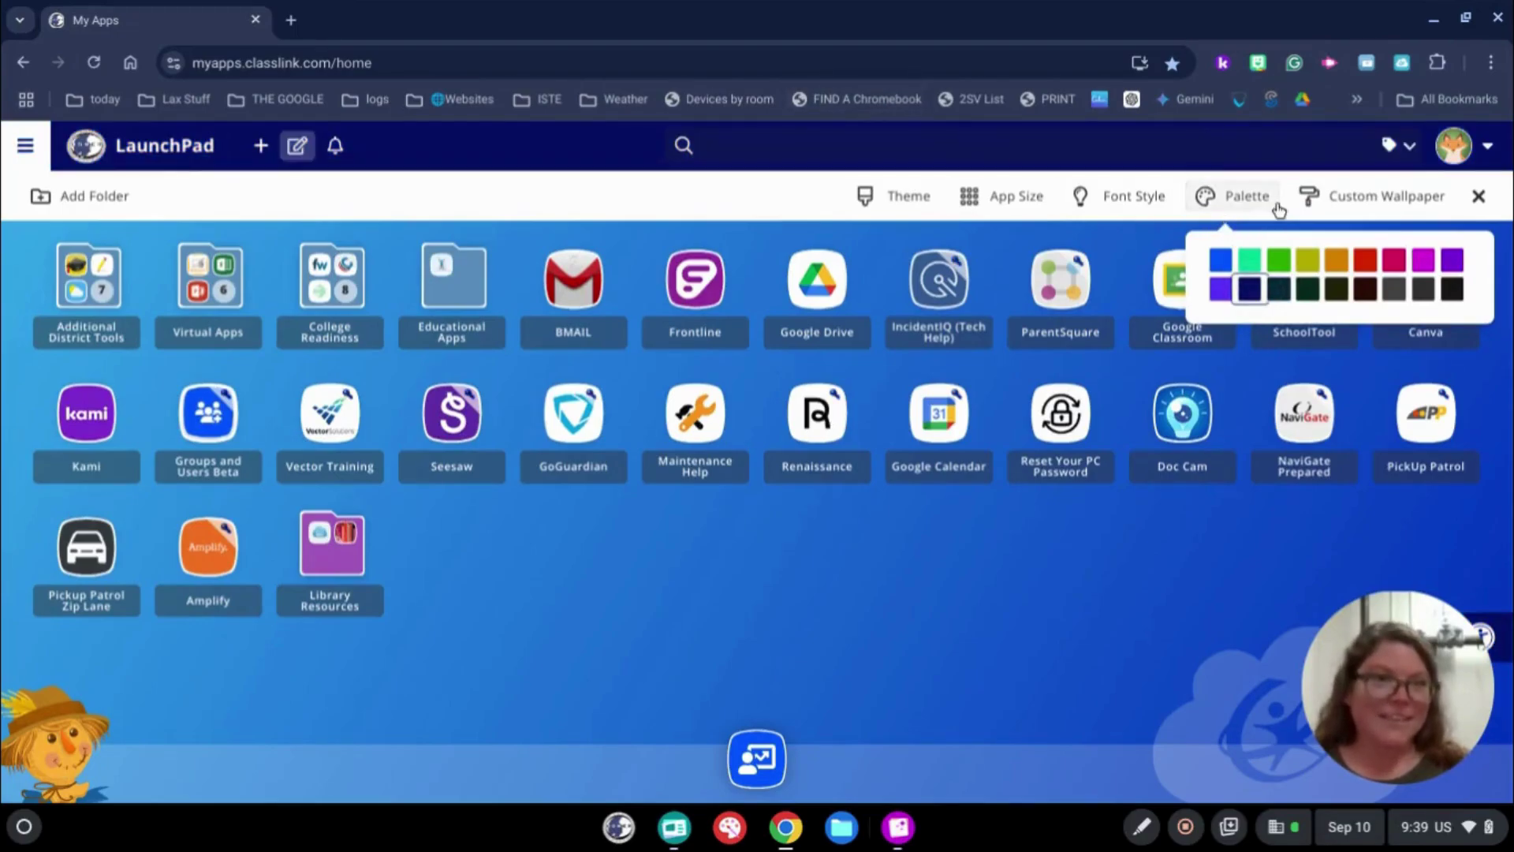
{"action": "left_click", "coordinate": [1354, 200]}
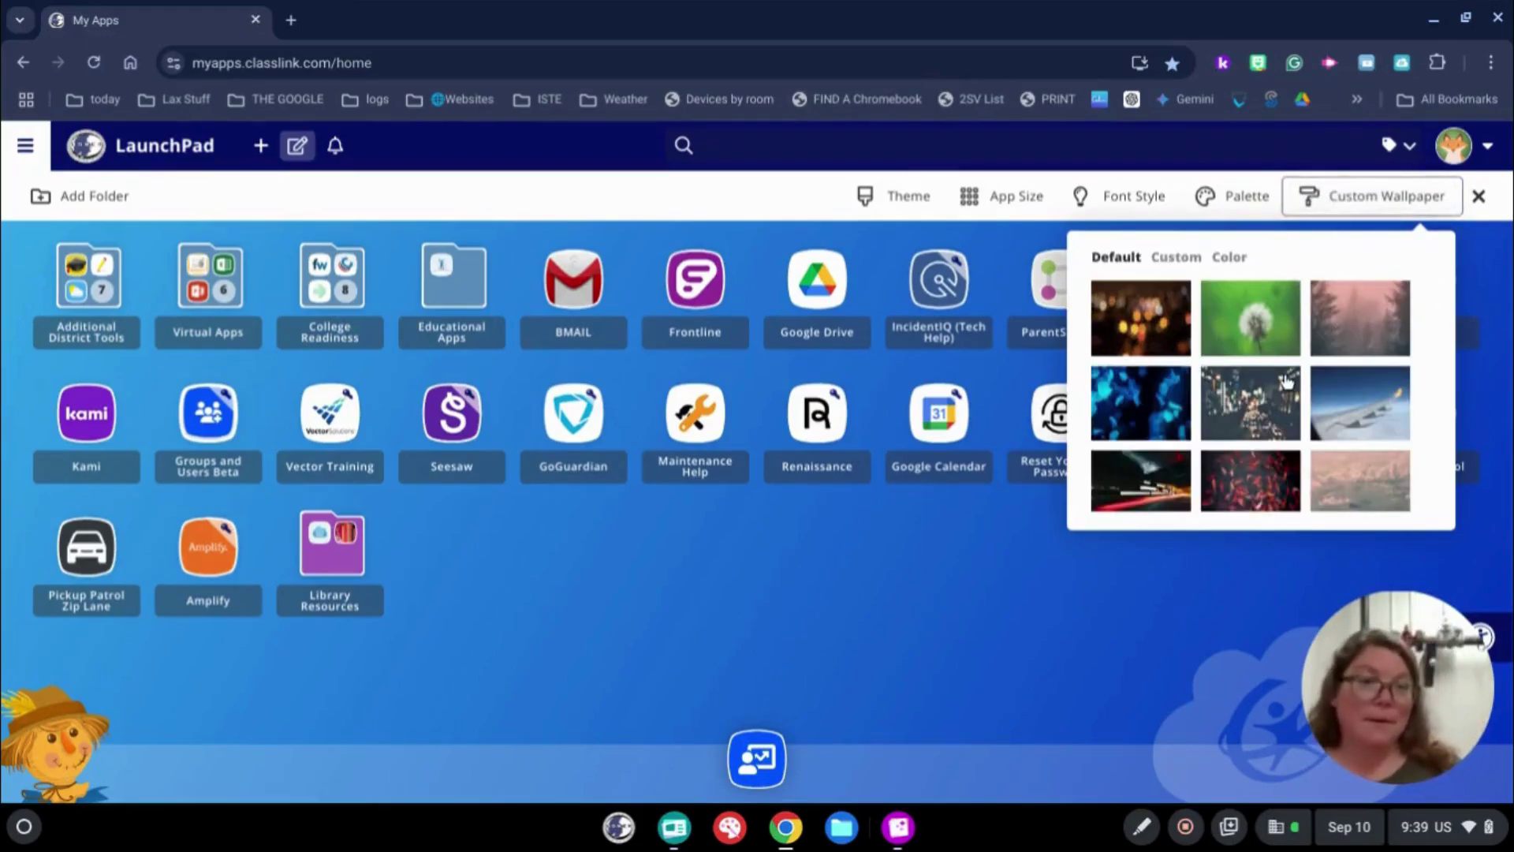
Browse the default wallpapers and try the starry space photo.
{"action": "scroll", "coordinate": [1292, 382], "scroll_direction": "down", "scroll_amount": 1}
{"action": "scroll", "coordinate": [1292, 382], "scroll_direction": "down", "scroll_amount": 5}
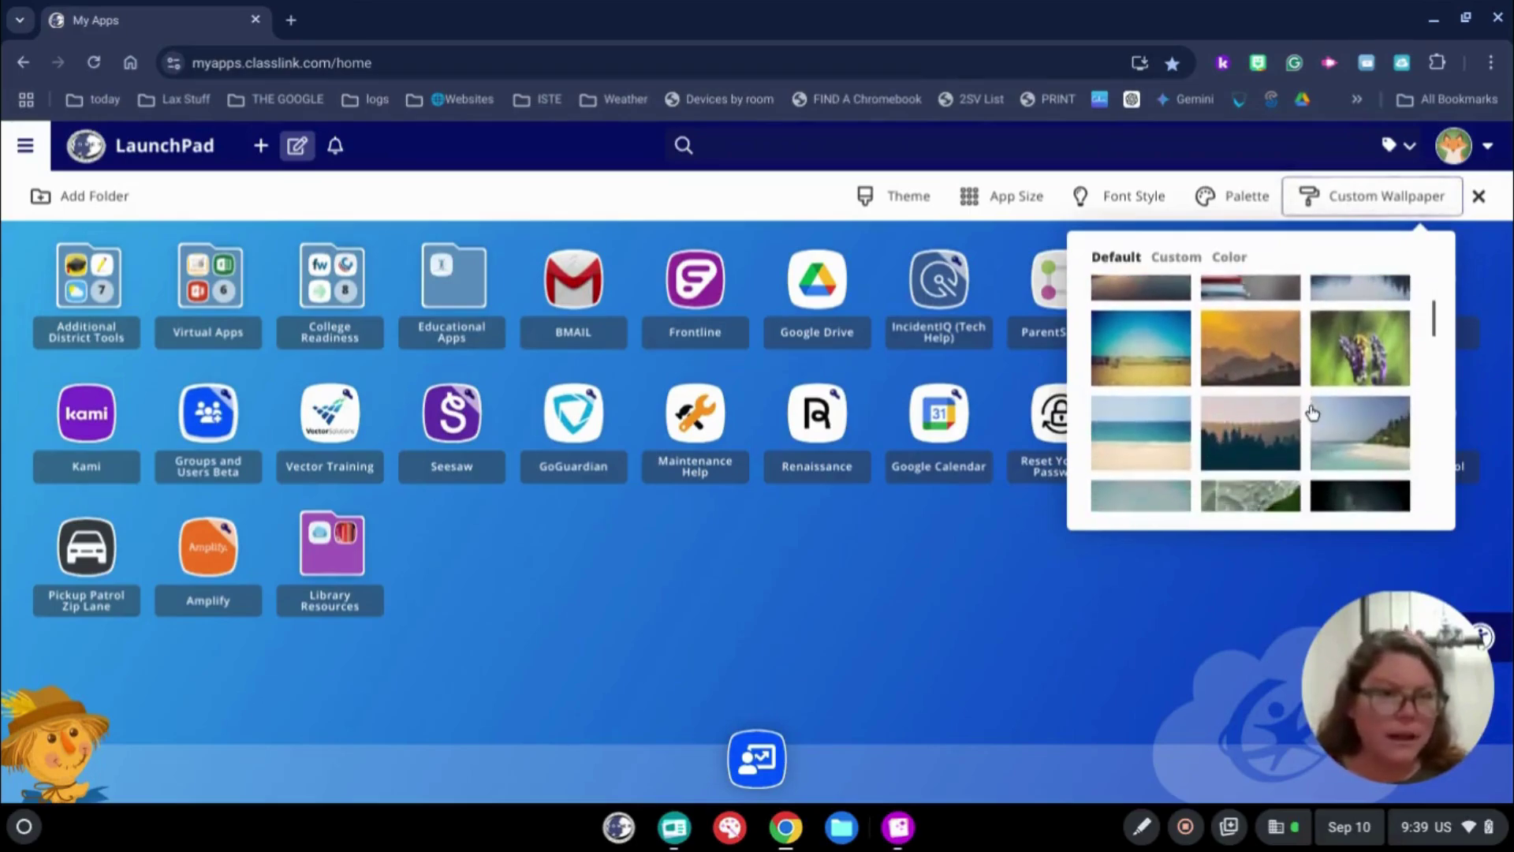
{"action": "scroll", "coordinate": [1312, 412], "scroll_direction": "down", "scroll_amount": 5}
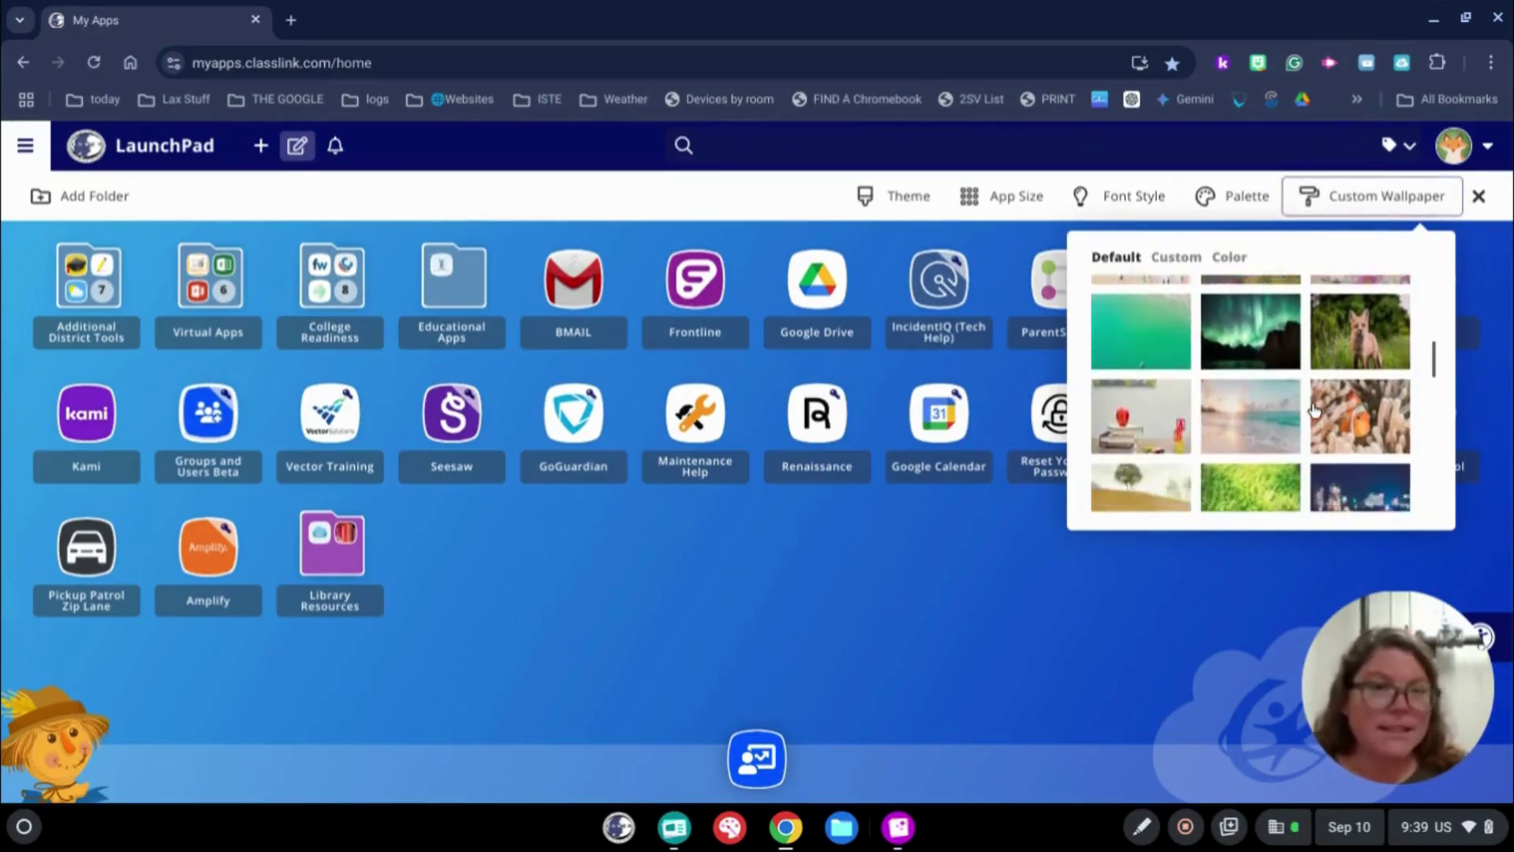
{"action": "scroll", "coordinate": [1312, 411], "scroll_direction": "down", "scroll_amount": 5}
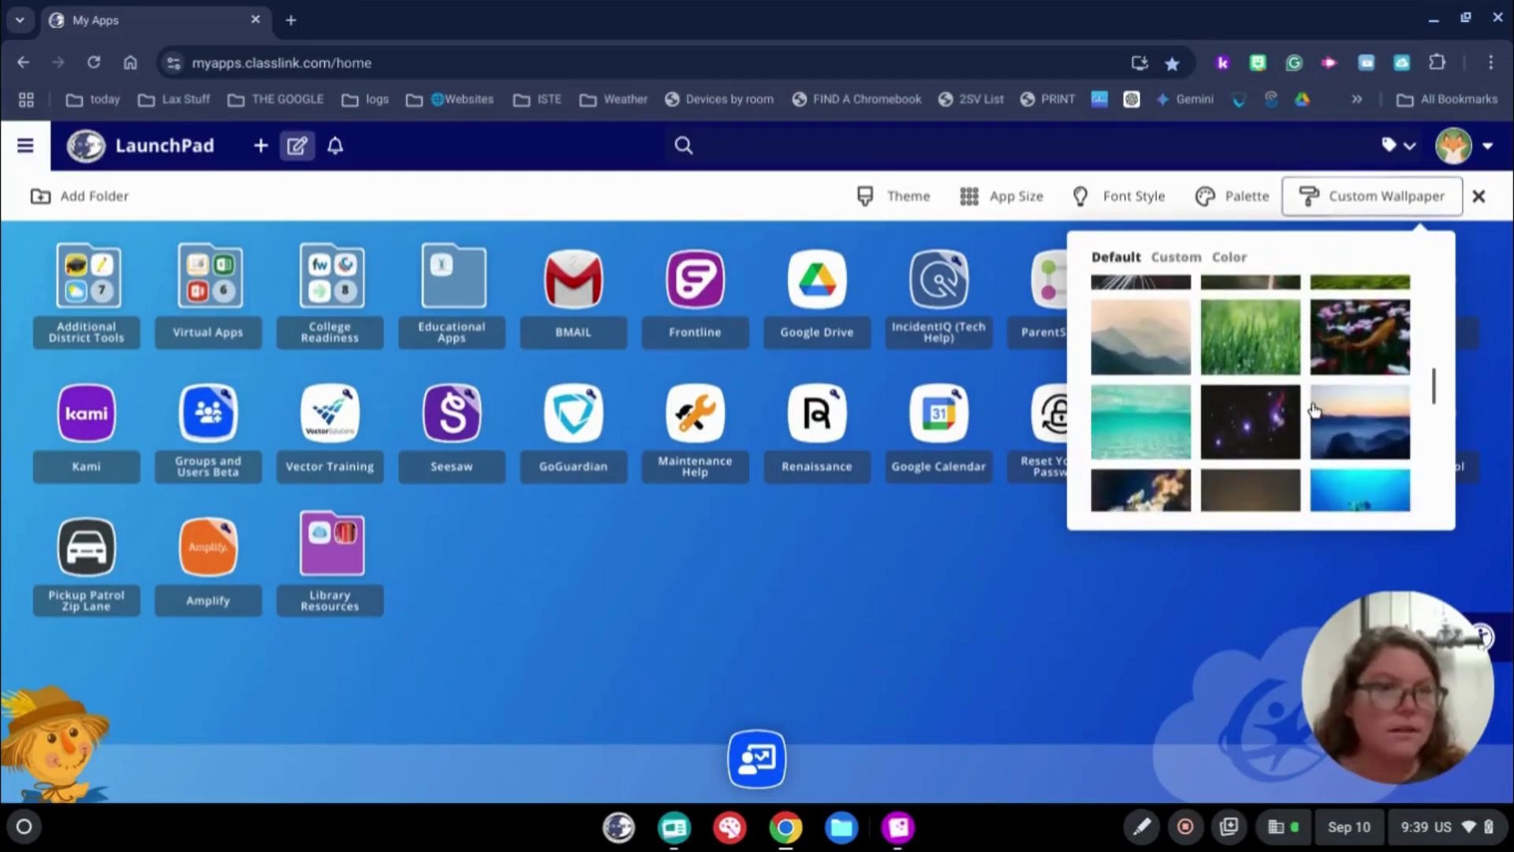
{"action": "scroll", "coordinate": [1313, 410], "scroll_direction": "down", "scroll_amount": 1}
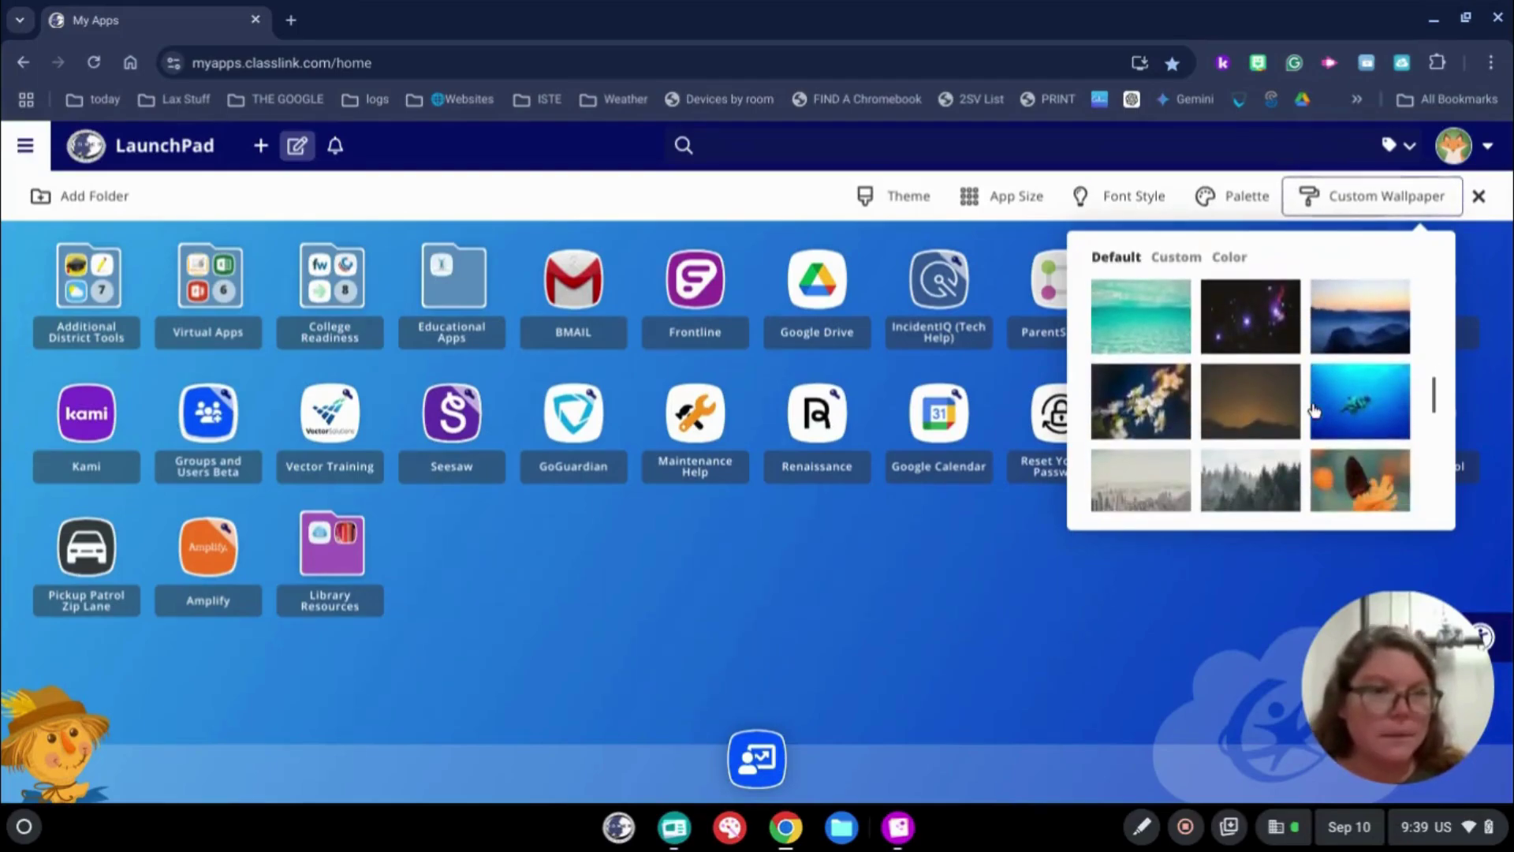
{"action": "left_click", "coordinate": [1254, 310]}
{"action": "left_click", "coordinate": [1373, 196]}
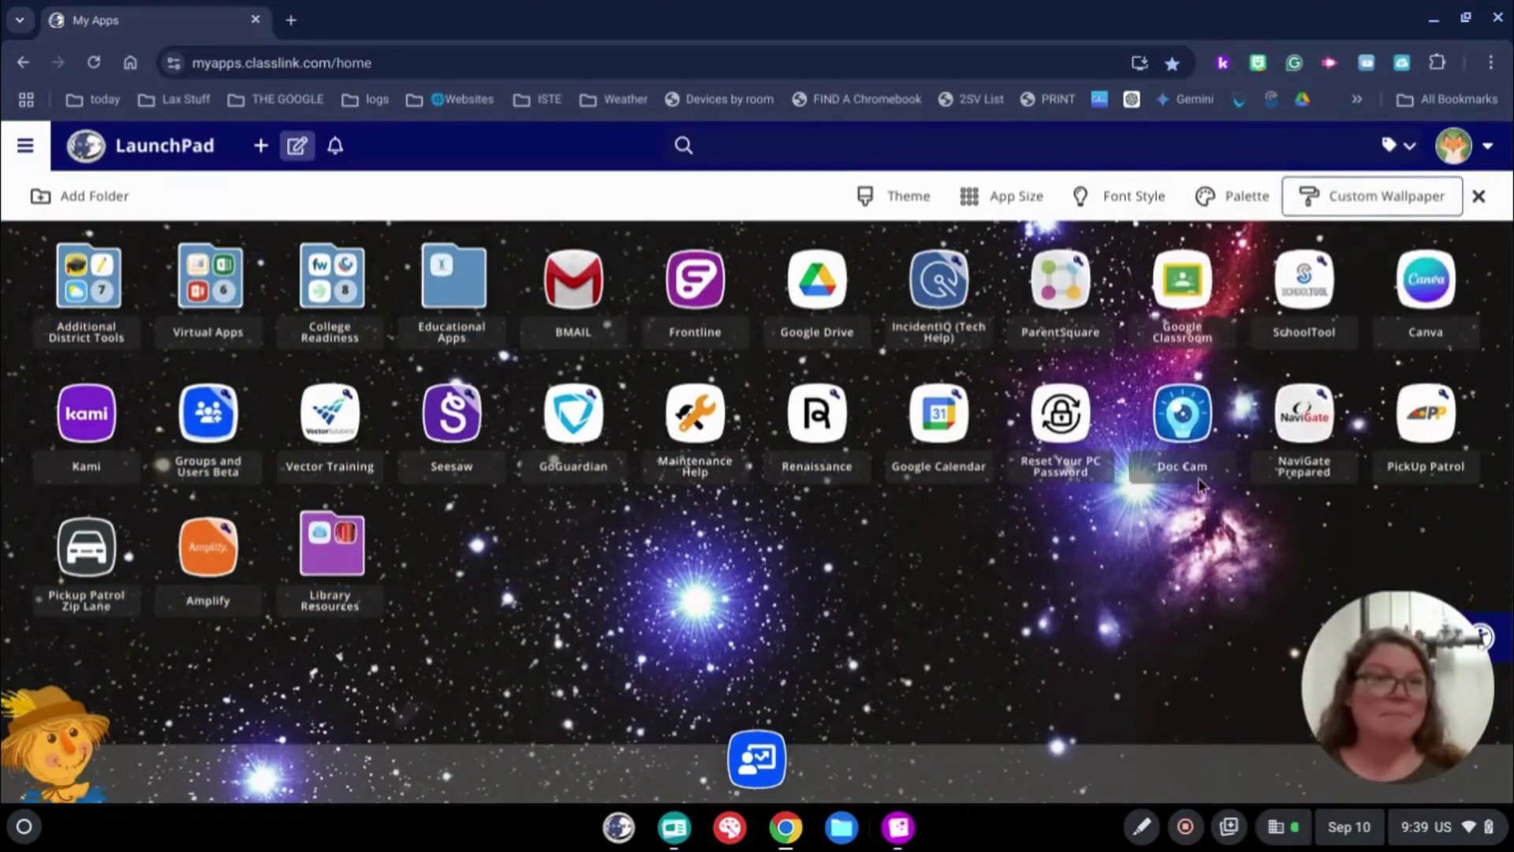
{"action": "left_click", "coordinate": [1372, 197]}
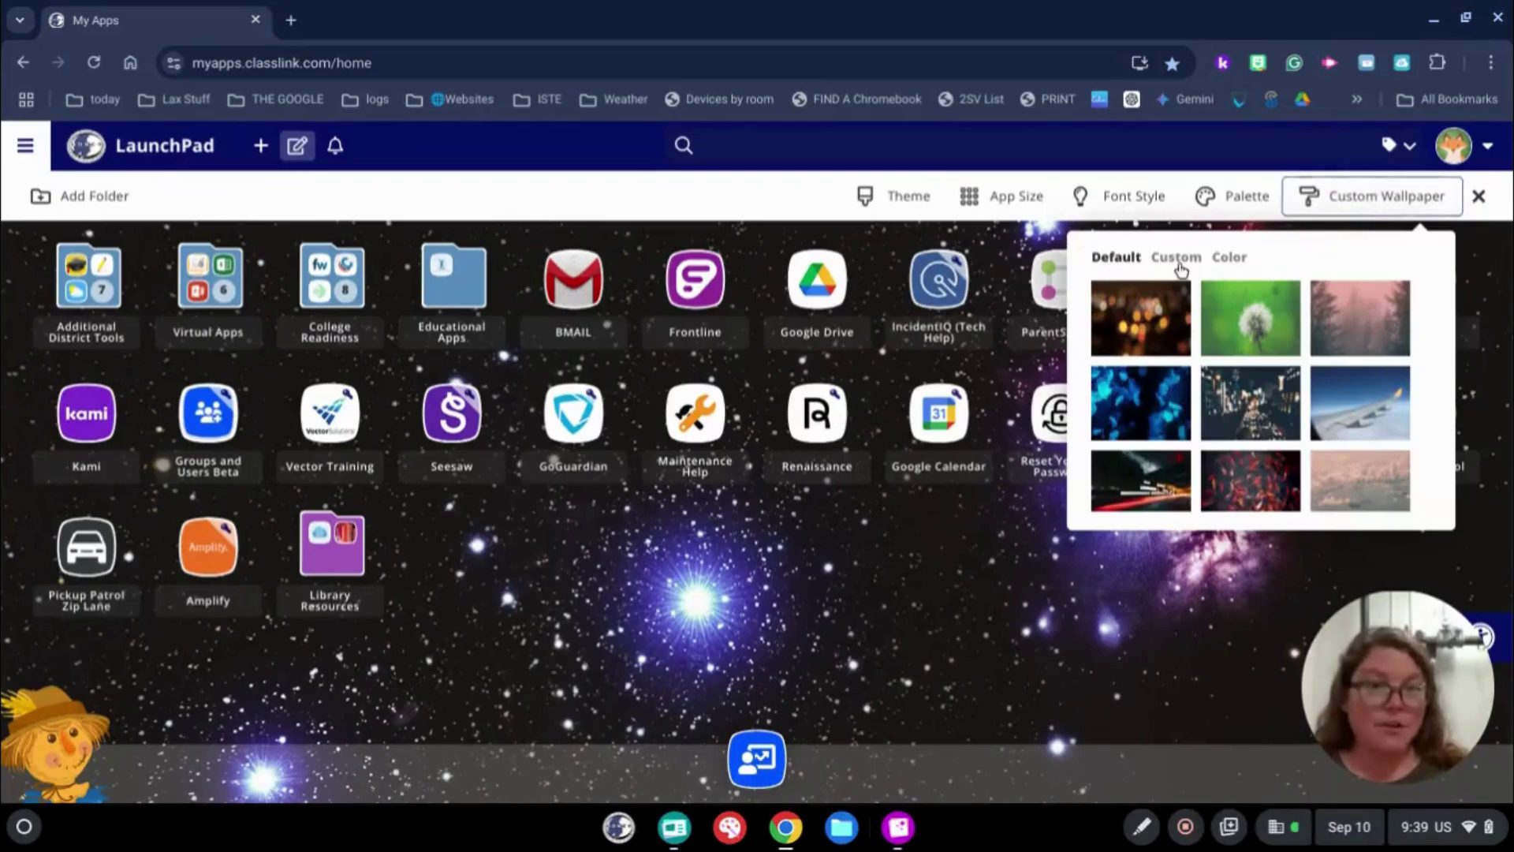
Try other wallpapers, settle on the pink-sky beach photo, and close the customisation settings.
{"action": "left_click", "coordinate": [1227, 257]}
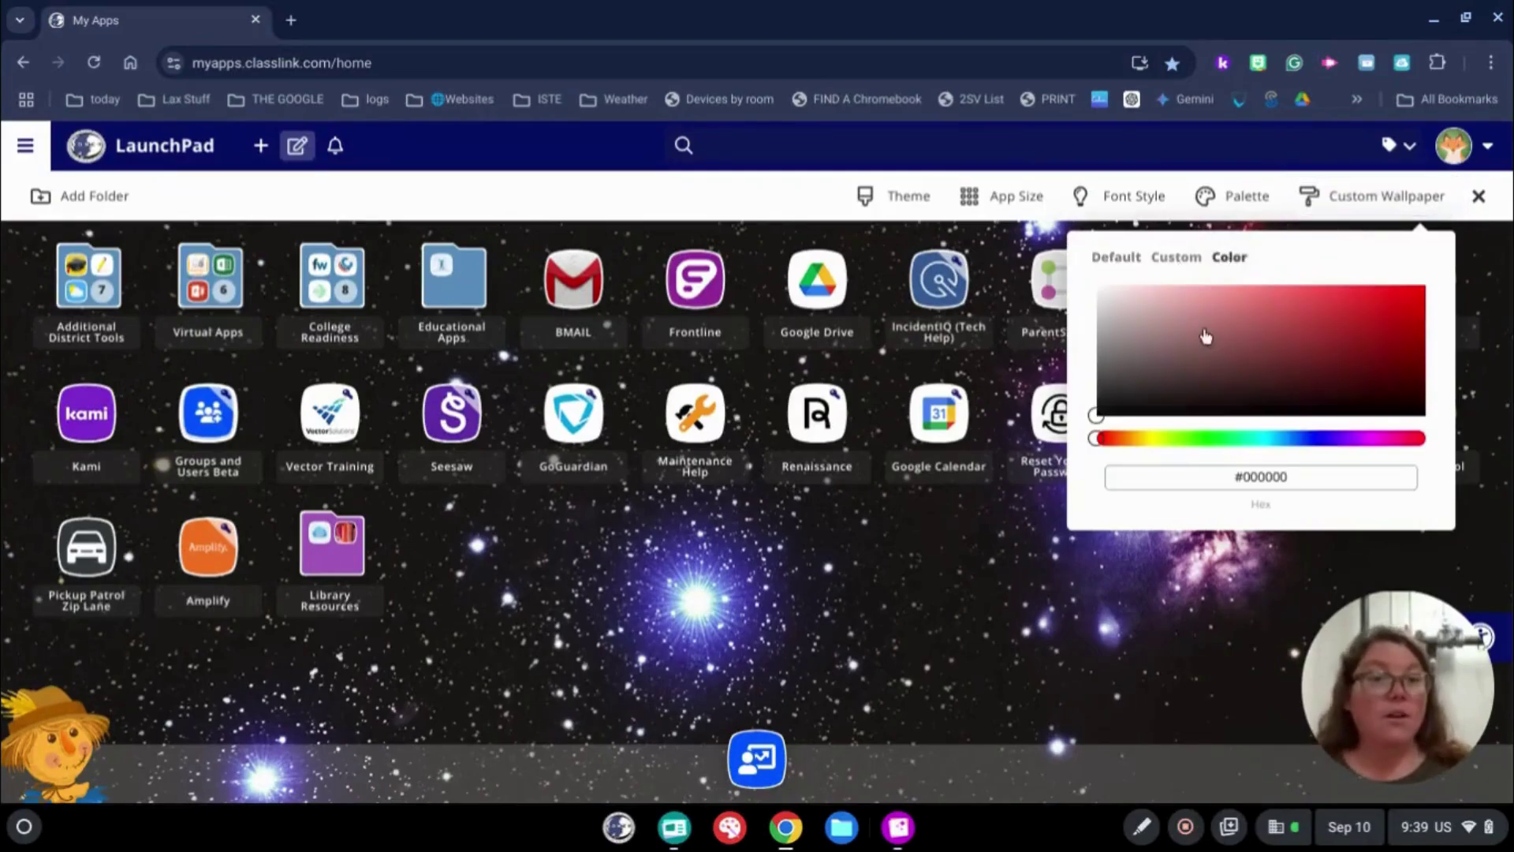
{"action": "left_click", "coordinate": [1115, 260]}
{"action": "scroll", "coordinate": [1194, 335], "scroll_direction": "down", "scroll_amount": 8}
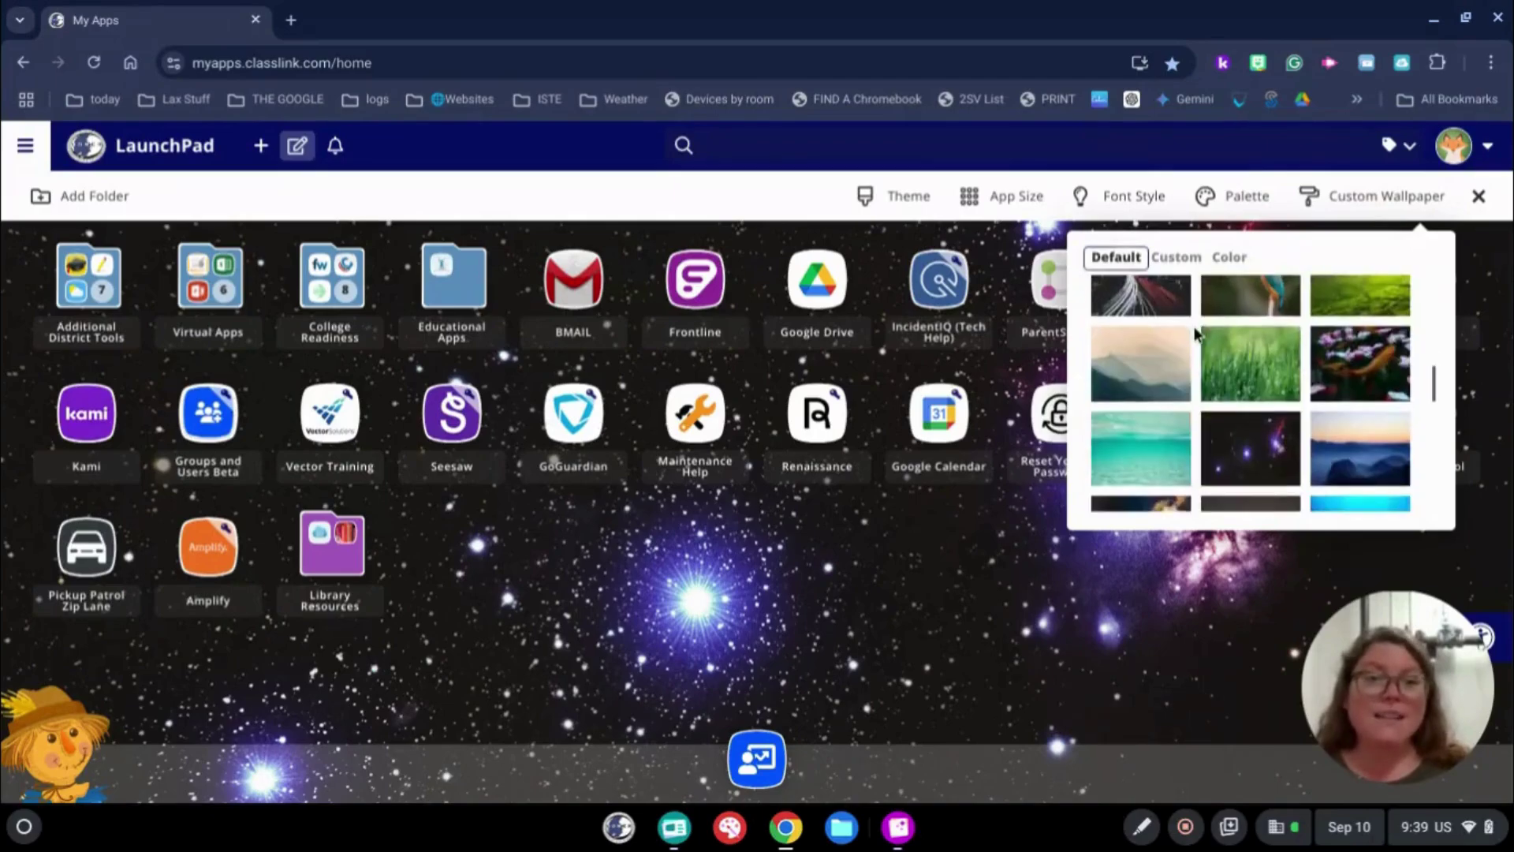
{"action": "scroll", "coordinate": [1195, 336], "scroll_direction": "down", "scroll_amount": 10}
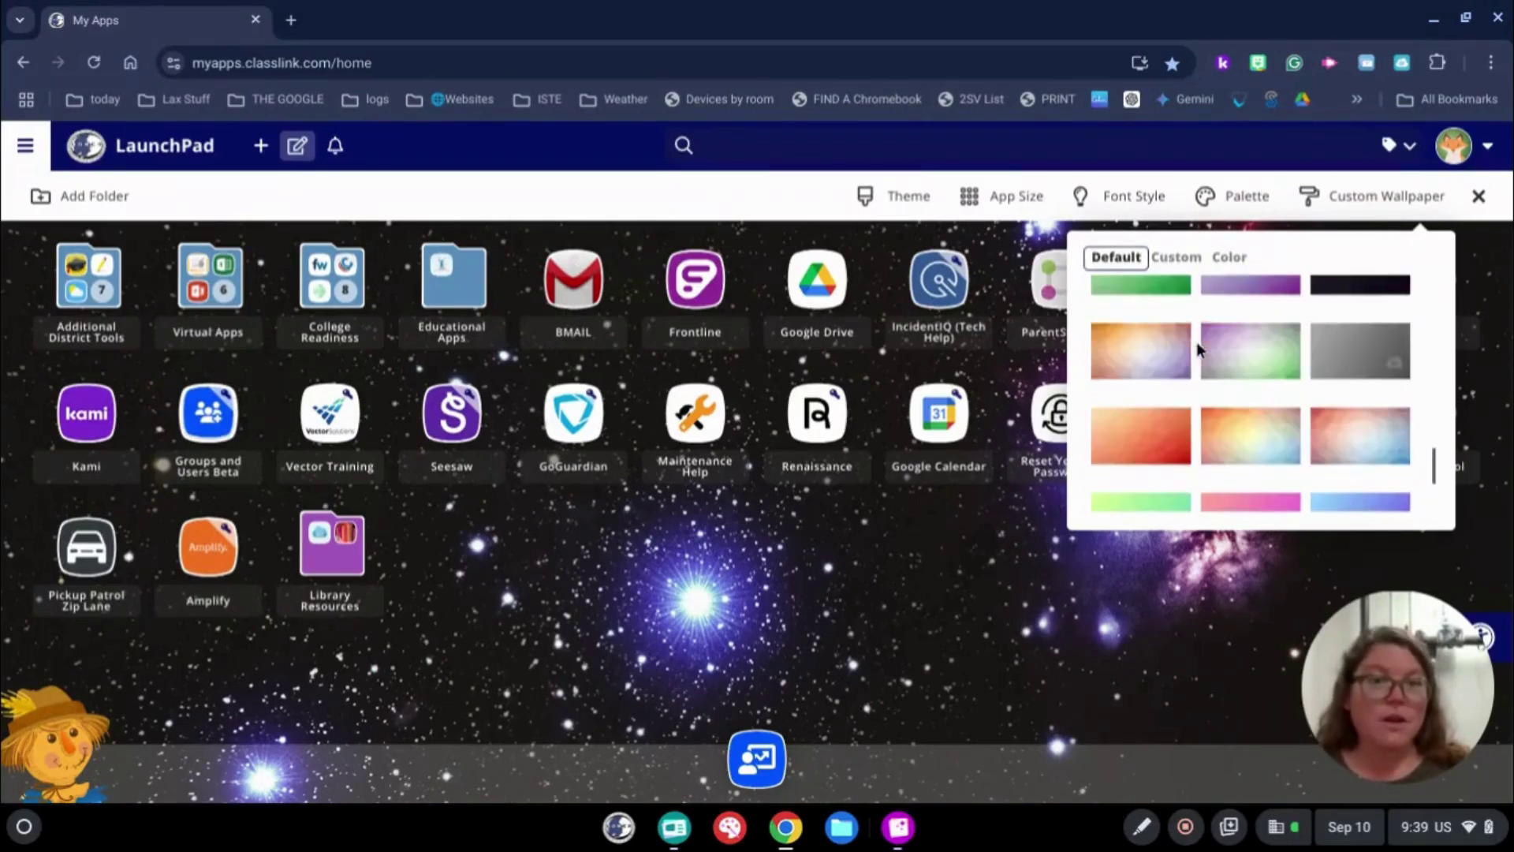
{"action": "scroll", "coordinate": [1199, 347], "scroll_direction": "up", "scroll_amount": 3}
{"action": "left_click", "coordinate": [1359, 433]}
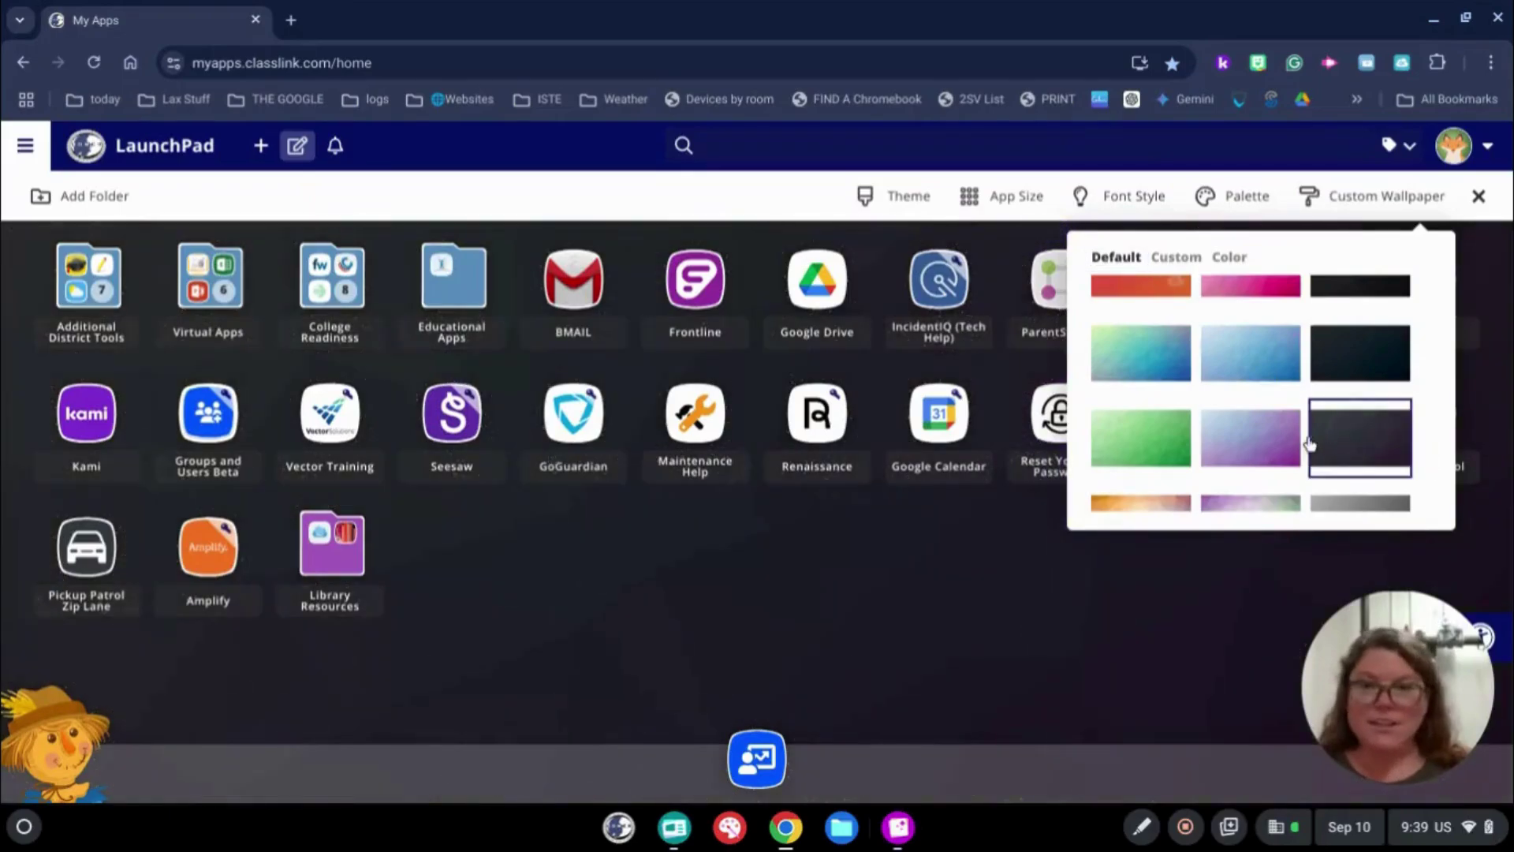
{"action": "left_click", "coordinate": [1148, 353]}
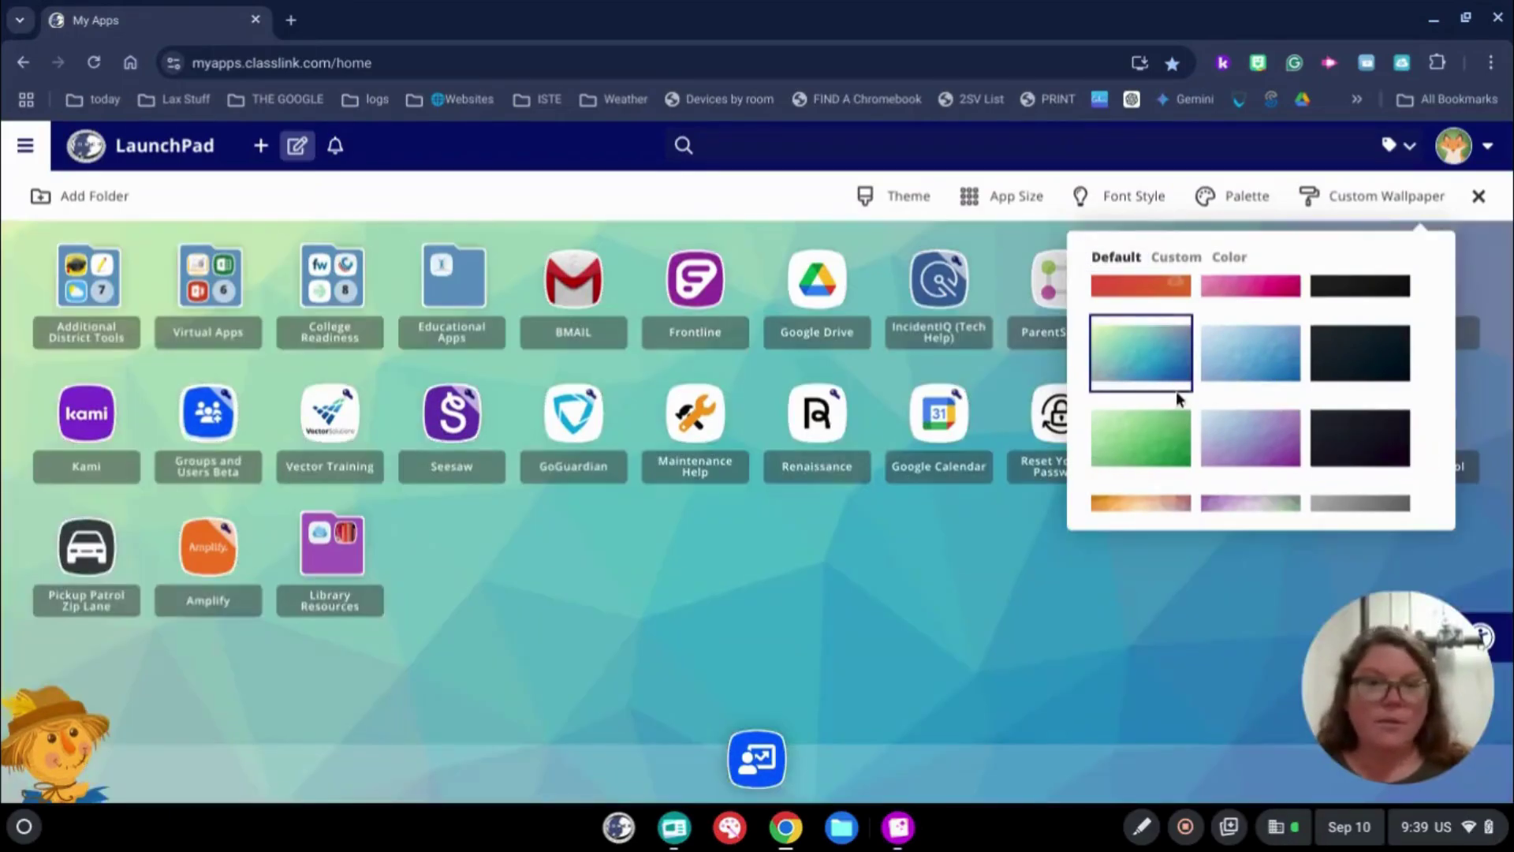
{"action": "scroll", "coordinate": [1176, 391], "scroll_direction": "up", "scroll_amount": 3}
{"action": "left_click", "coordinate": [1251, 425]}
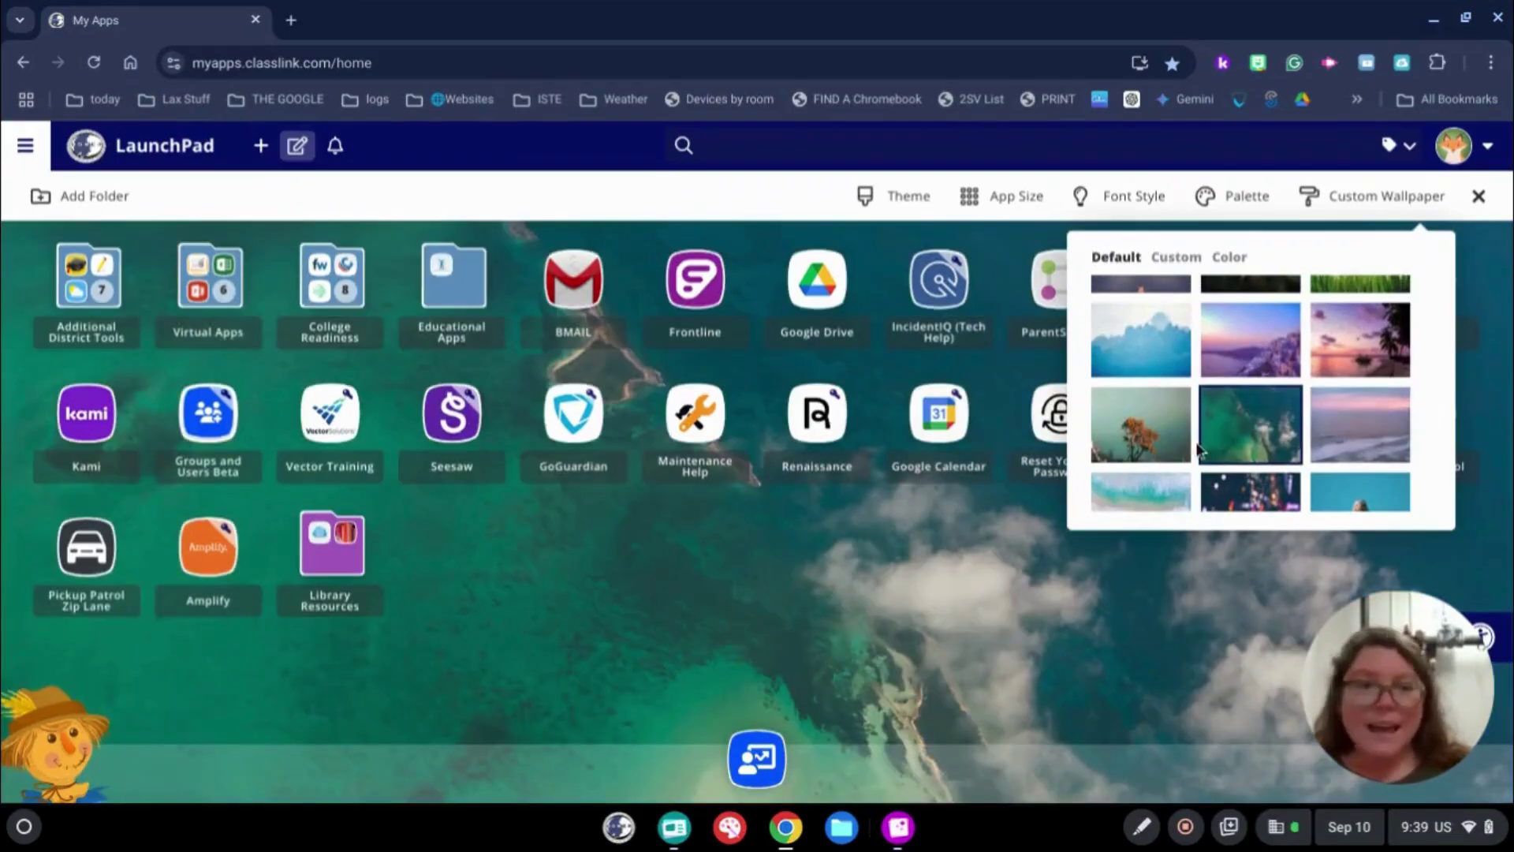
{"action": "left_click", "coordinate": [1179, 445]}
{"action": "left_click", "coordinate": [1359, 437]}
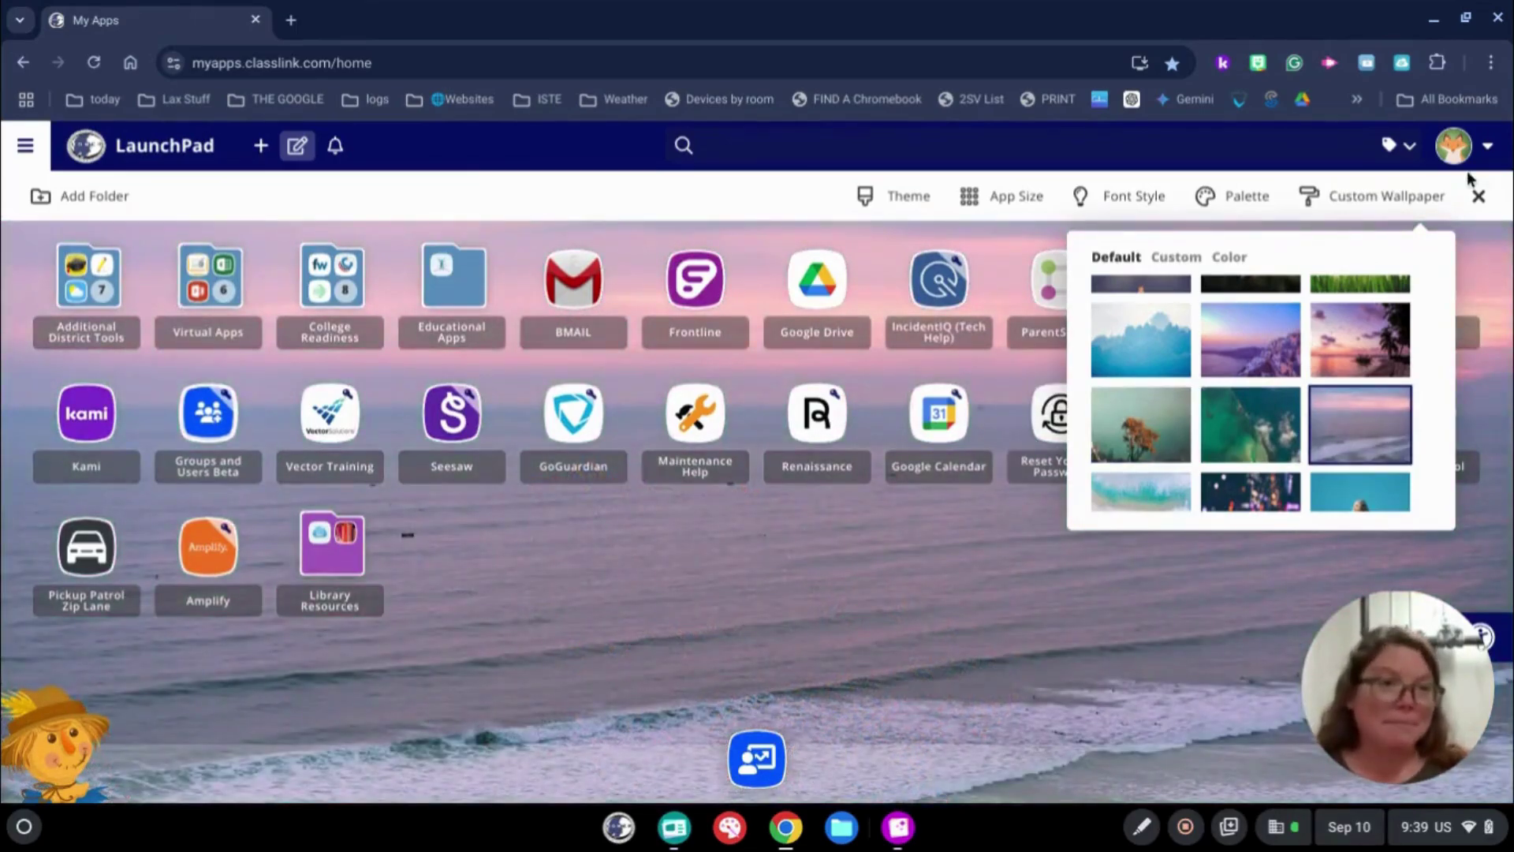
{"action": "left_click", "coordinate": [1482, 201]}
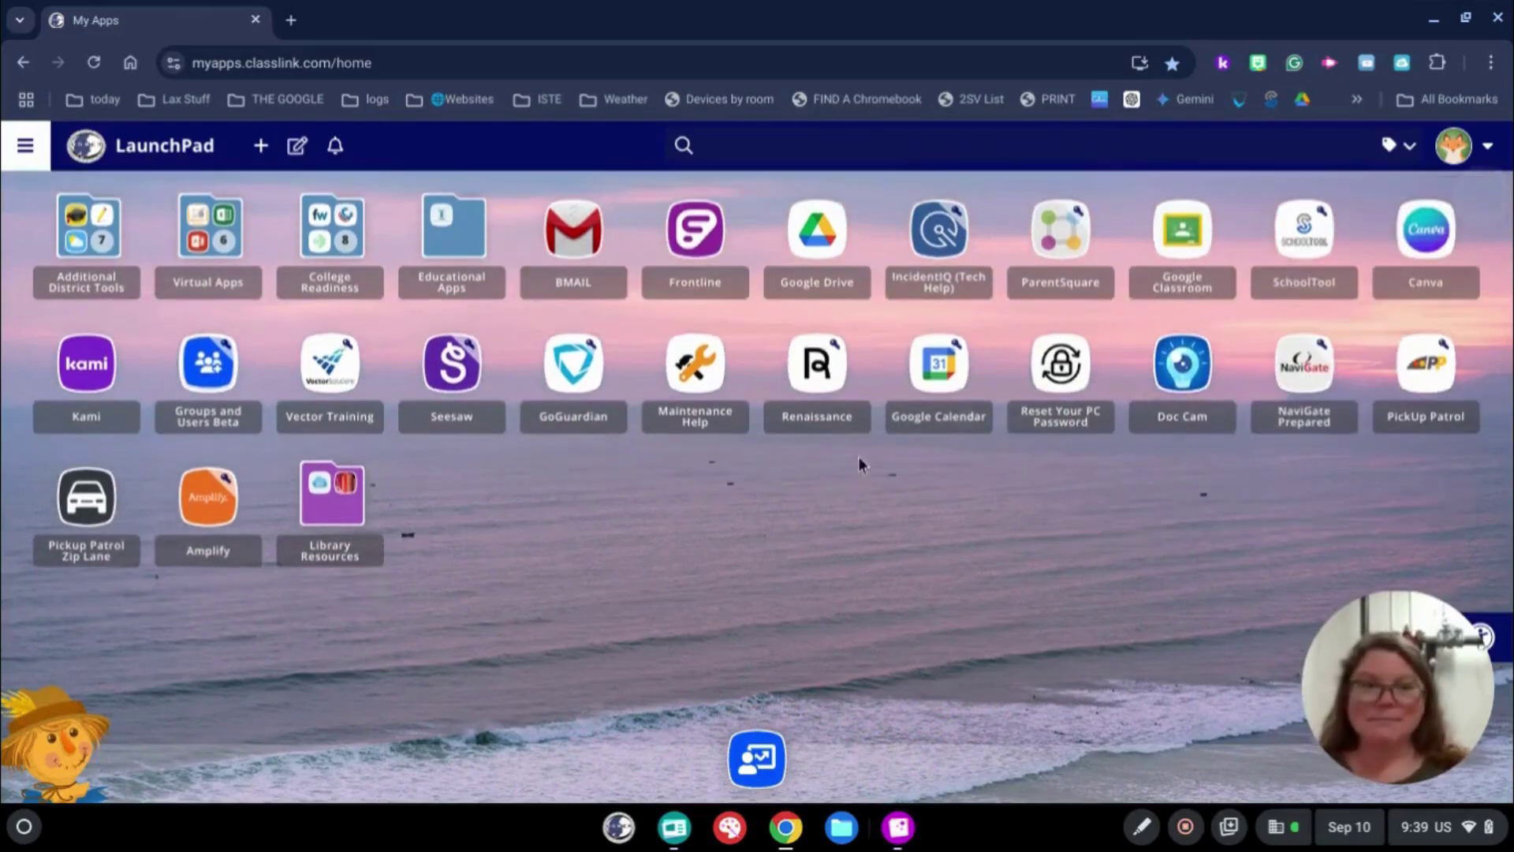
{"action": "mouse_move", "coordinate": [83, 696]}
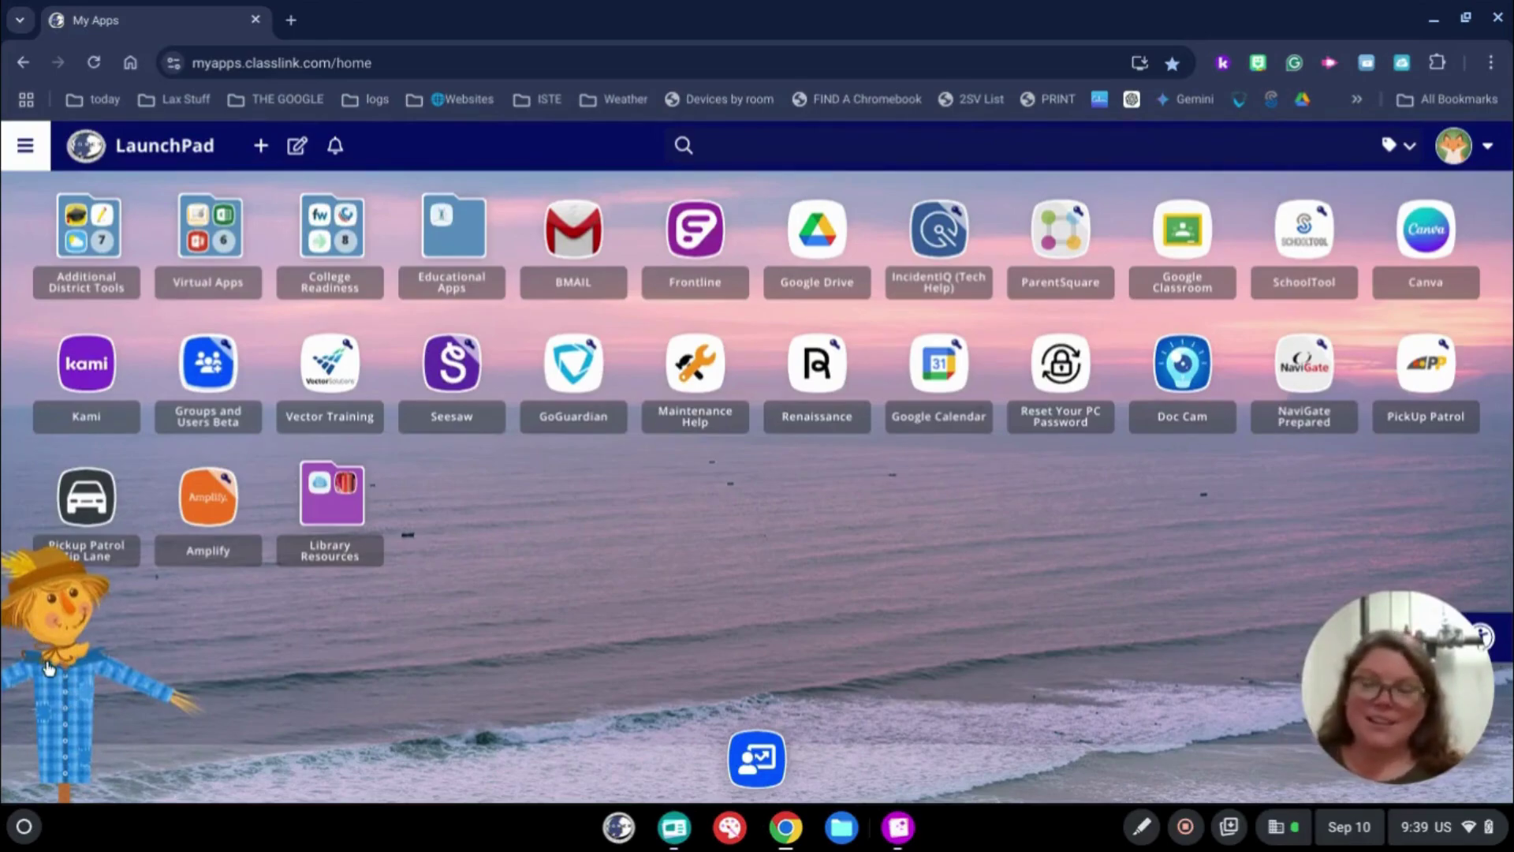
{"action": "left_click", "coordinate": [49, 669]}
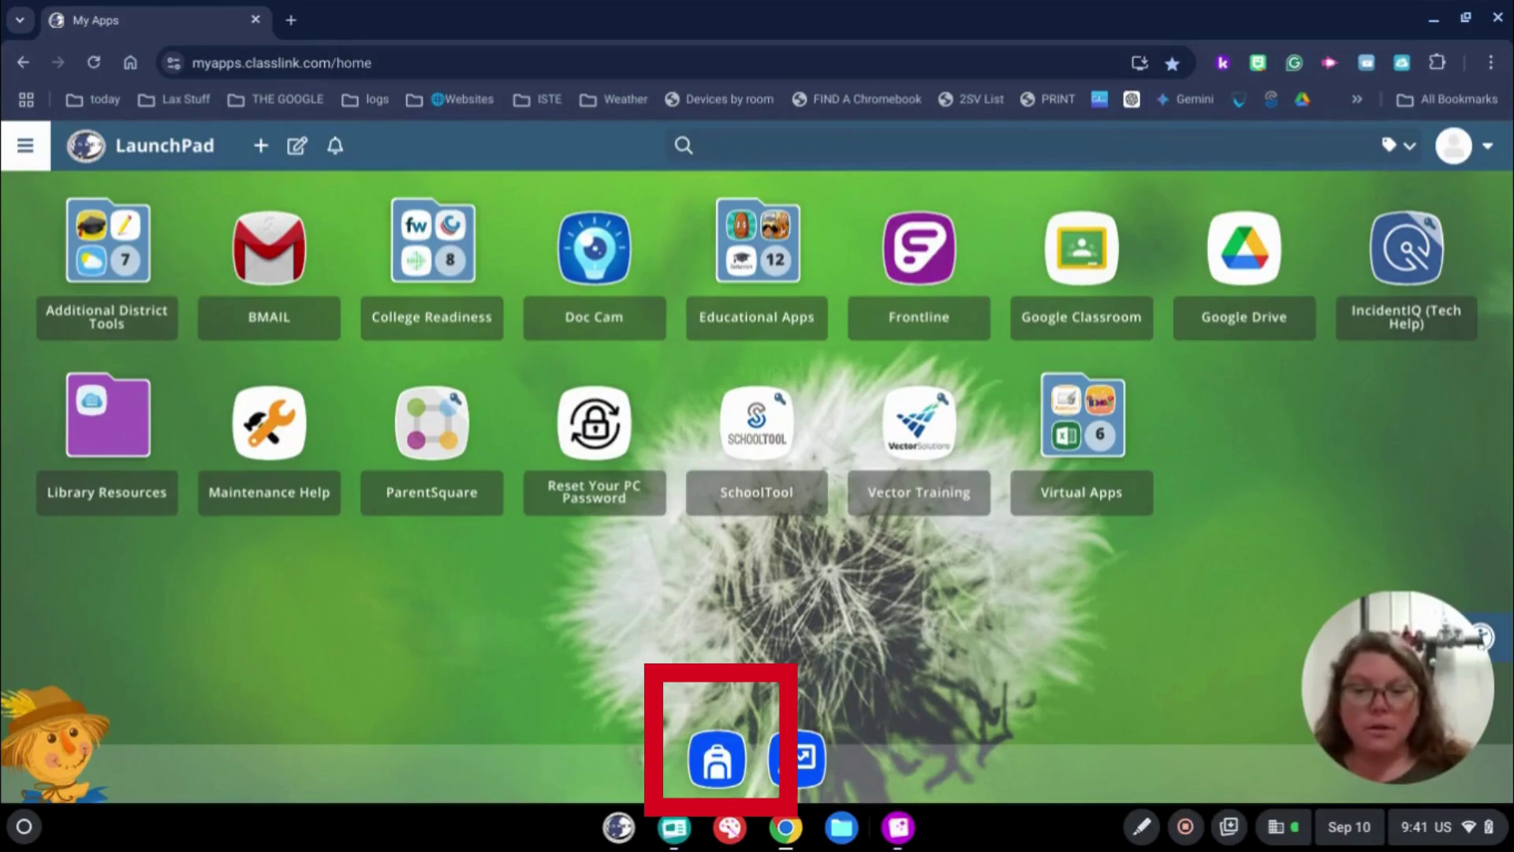
Open My Classes and select the 16-student SOCIAL STUDIES 6 (0640) class from the dashboard.
{"action": "left_click", "coordinate": [719, 779]}
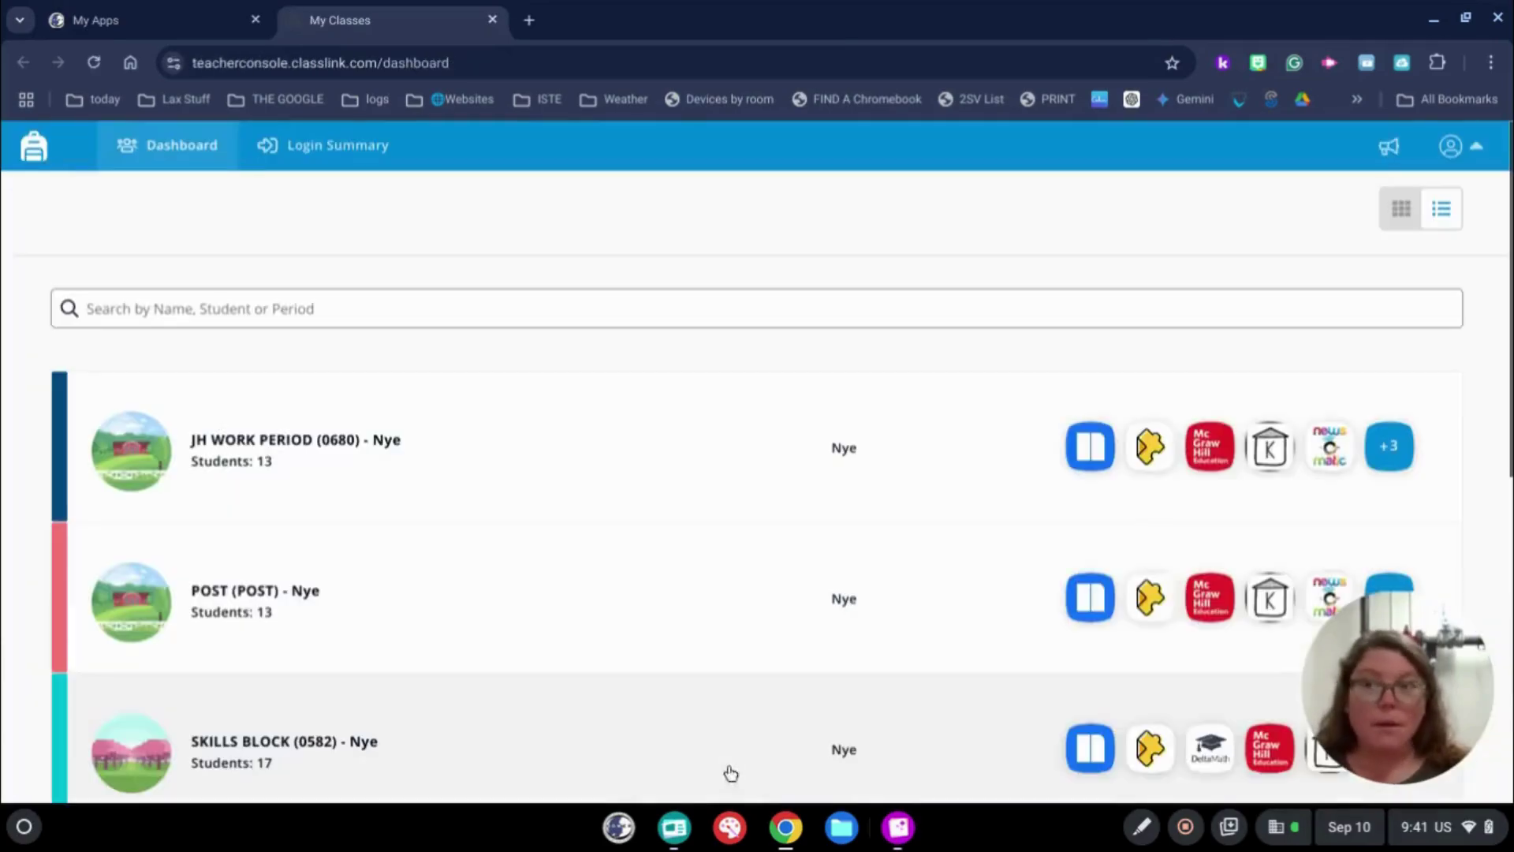
{"action": "scroll", "coordinate": [505, 497], "scroll_direction": "down", "scroll_amount": 4}
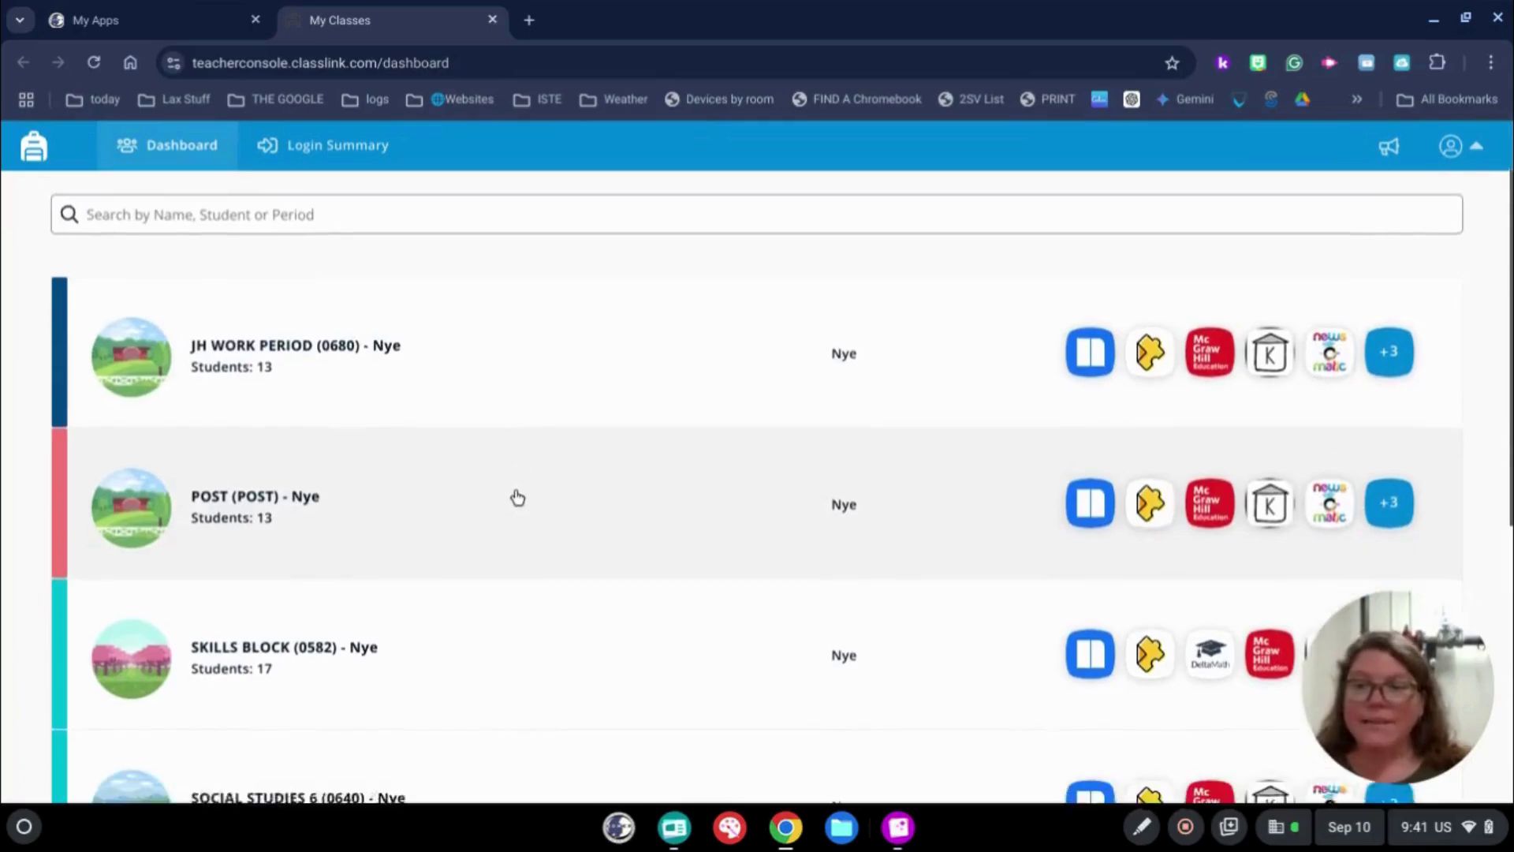
{"action": "scroll", "coordinate": [517, 499], "scroll_direction": "down", "scroll_amount": 4}
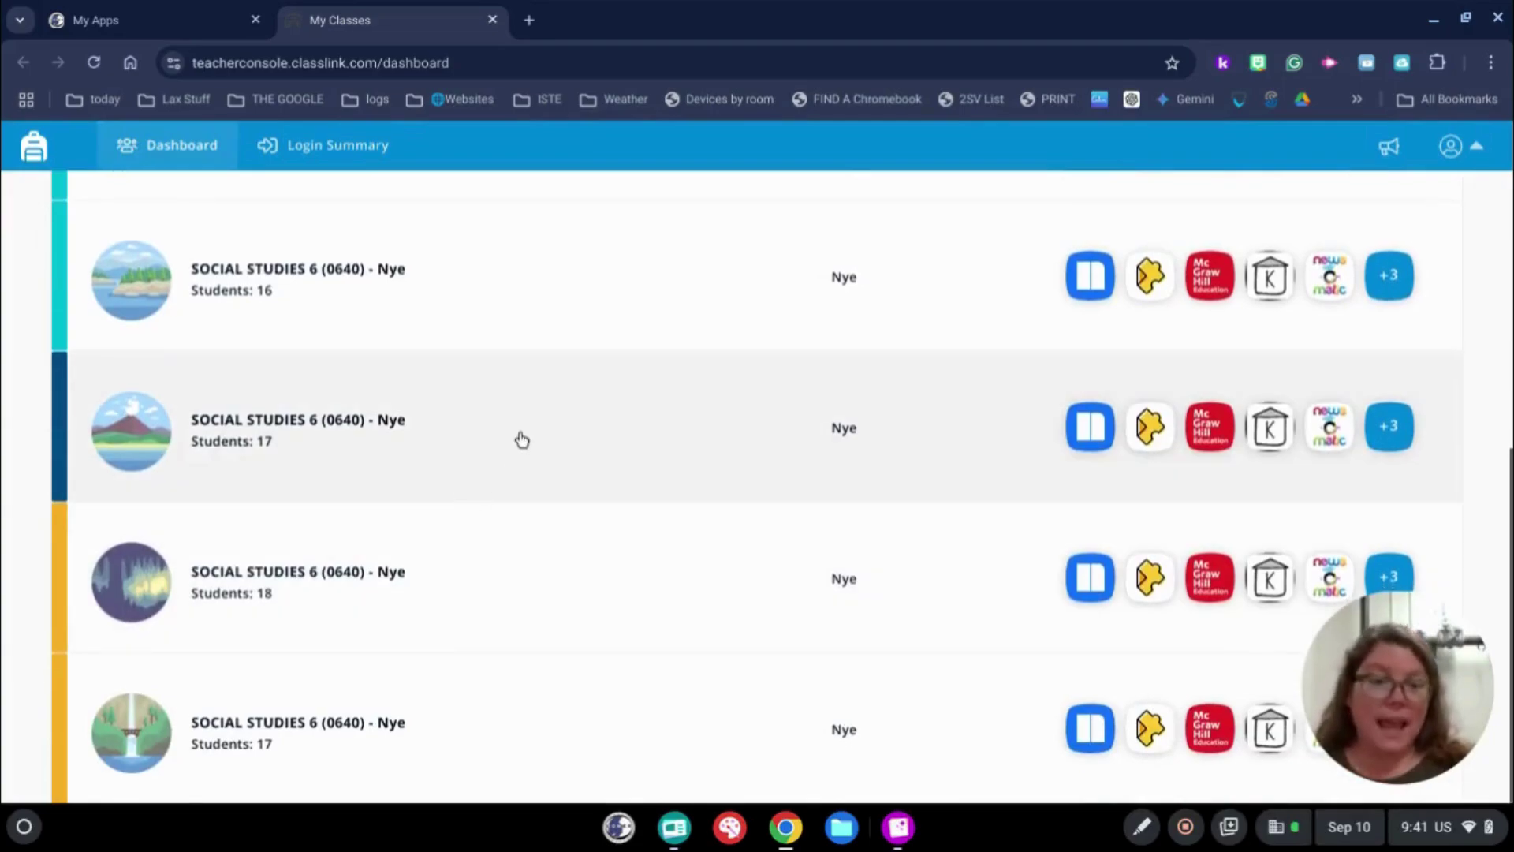
{"action": "scroll", "coordinate": [544, 639], "scroll_direction": "up", "scroll_amount": 3}
{"action": "scroll", "coordinate": [546, 649], "scroll_direction": "up", "scroll_amount": 2}
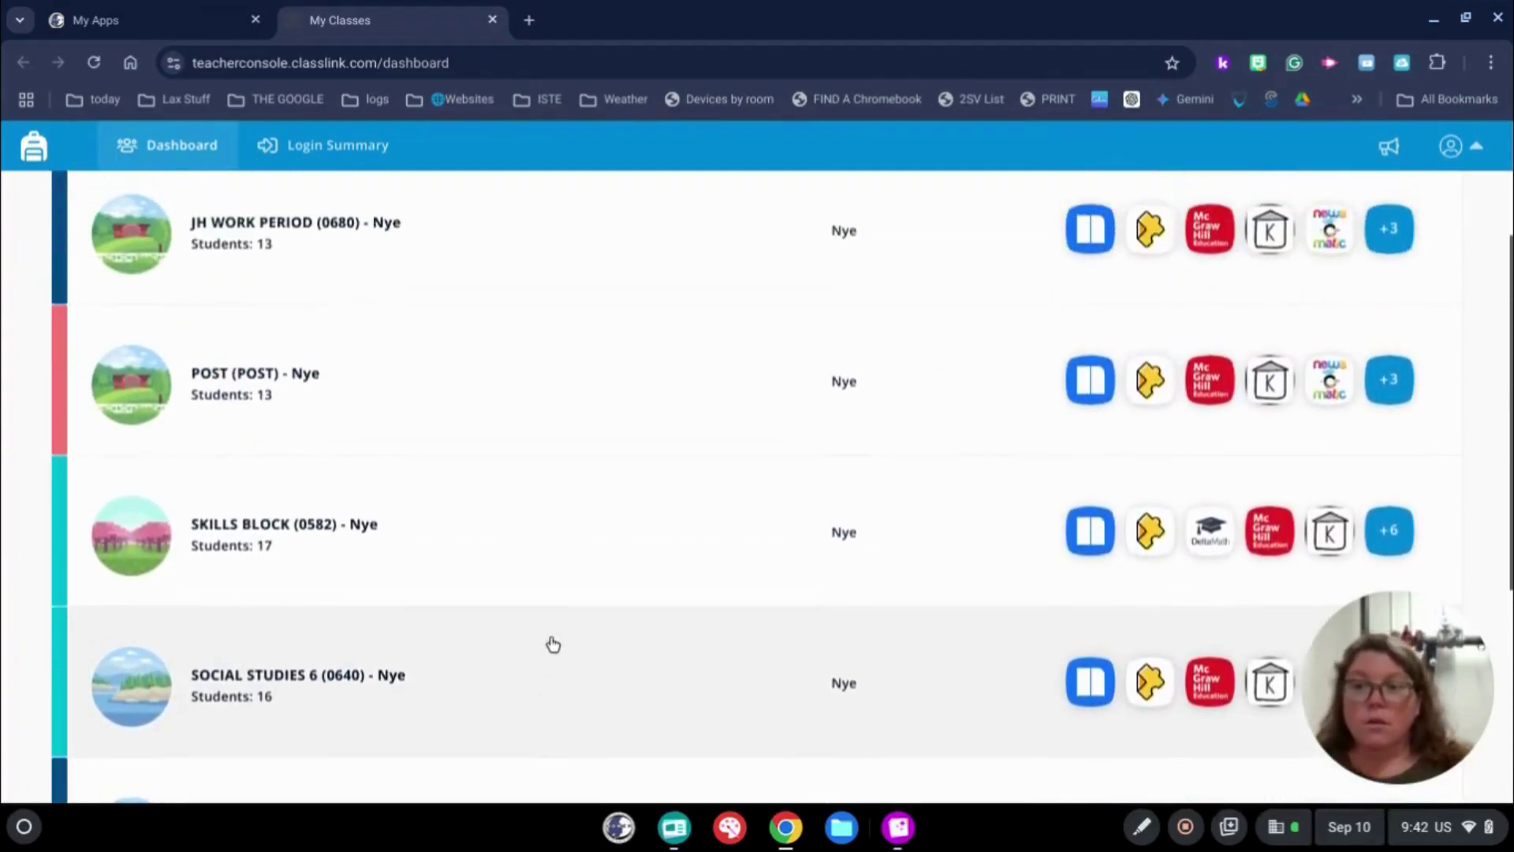
{"action": "scroll", "coordinate": [551, 639], "scroll_direction": "down", "scroll_amount": 2}
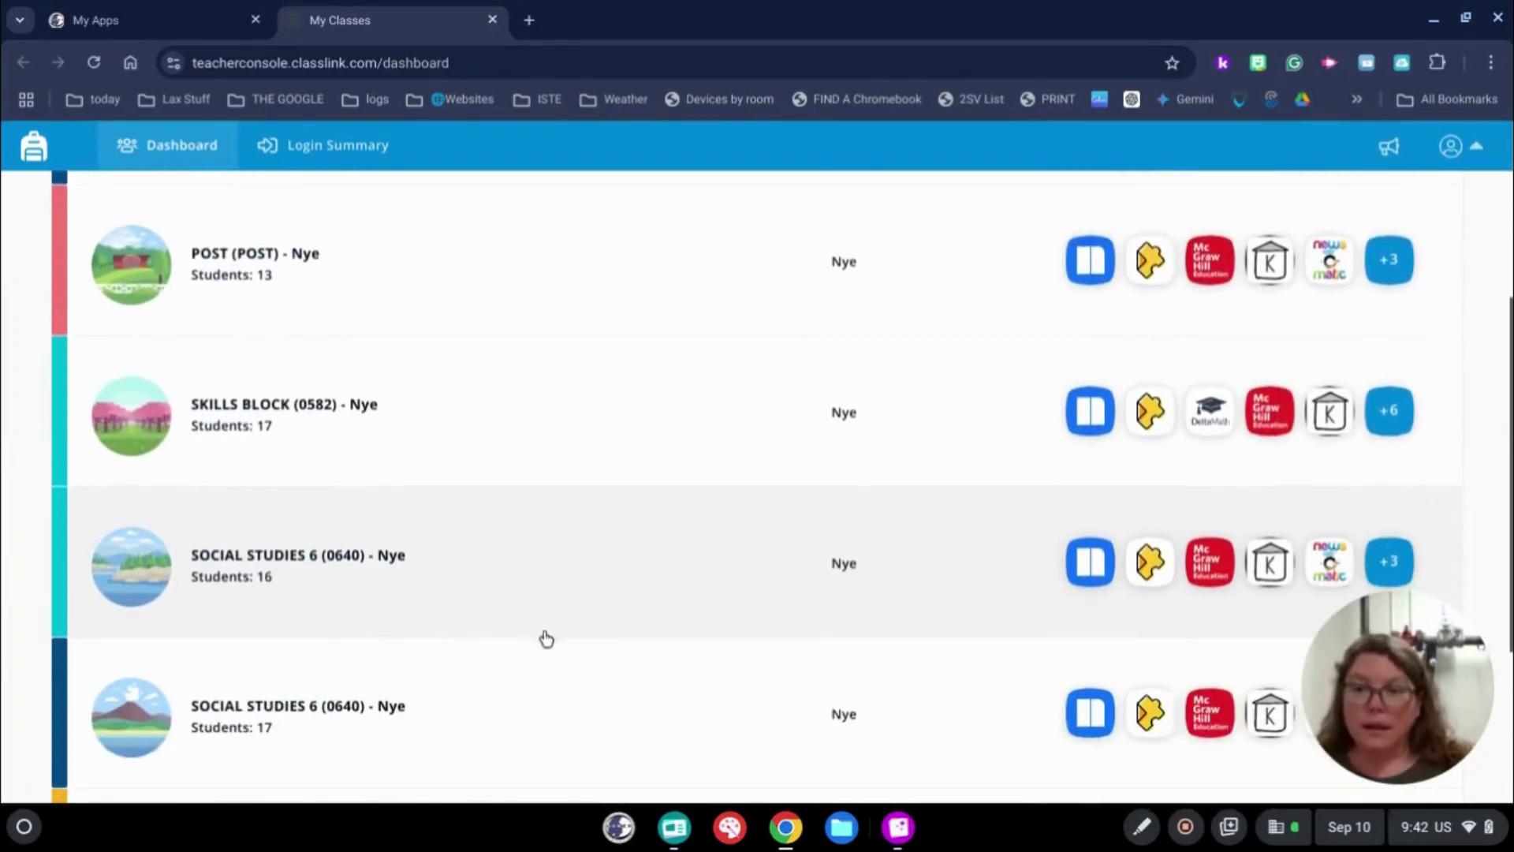
{"action": "left_click", "coordinate": [570, 579]}
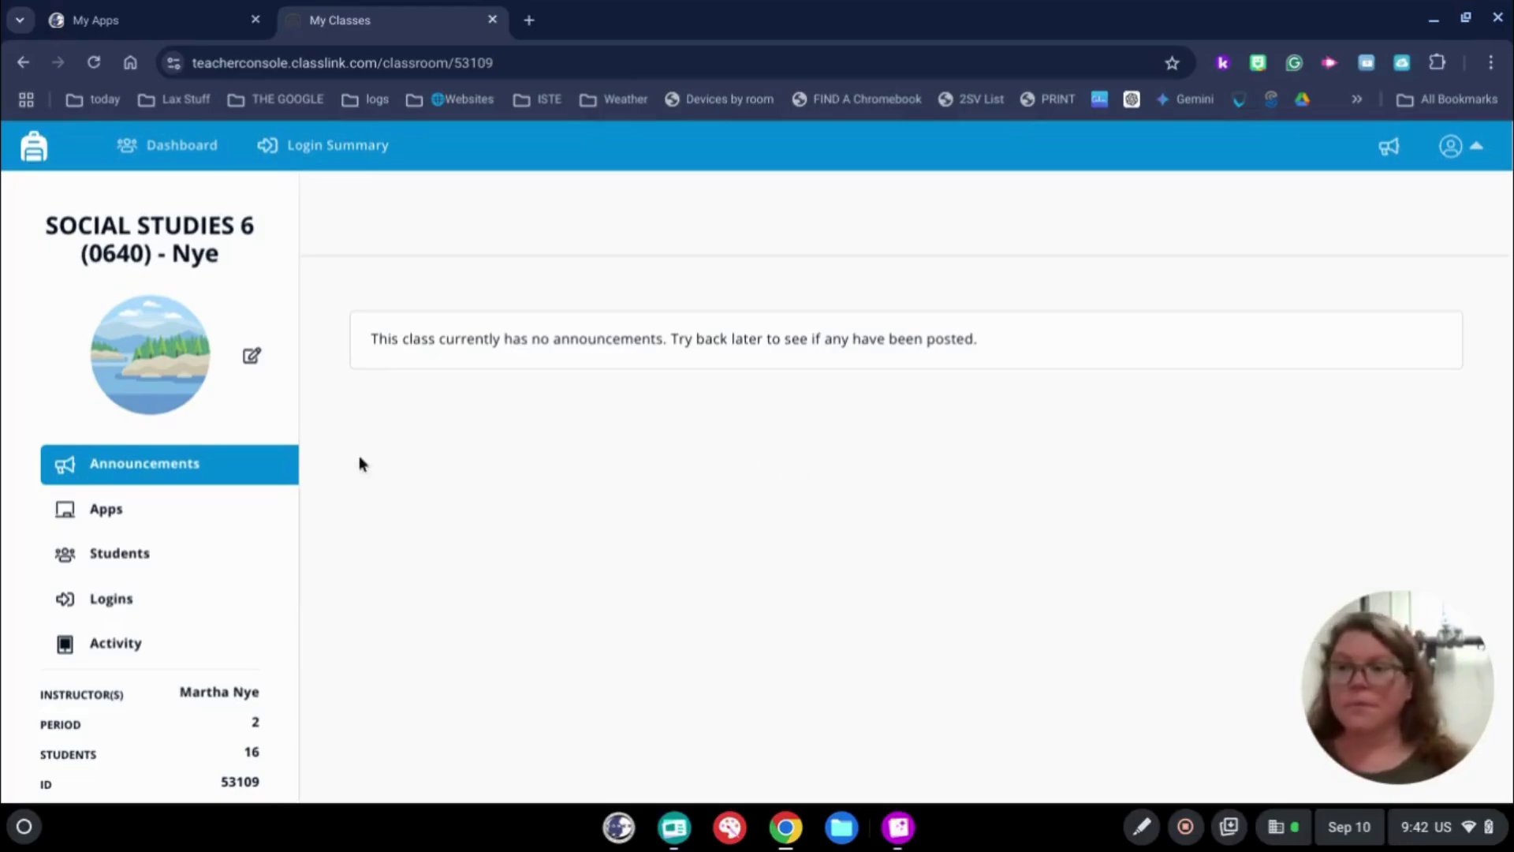
Show the class's Apps page listing BrainPop, Edpuzzle, McGraw Hill, Newsela and others.
{"action": "left_click", "coordinate": [119, 517]}
{"action": "scroll", "coordinate": [1098, 691], "scroll_direction": "down", "scroll_amount": 2}
{"action": "scroll", "coordinate": [1098, 690], "scroll_direction": "down", "scroll_amount": 1}
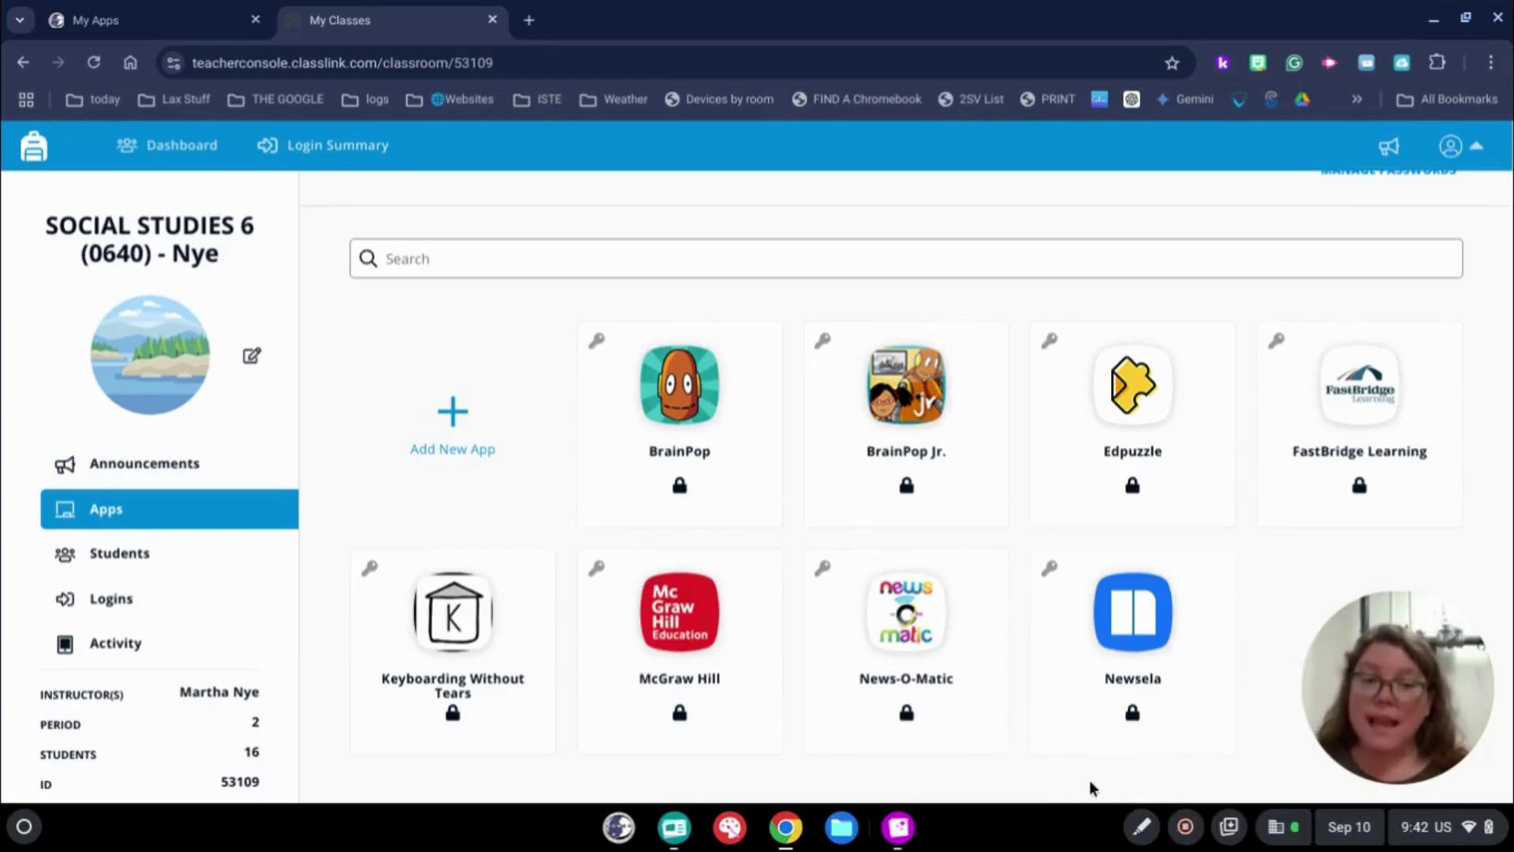
Search the app library for Canva and add it to the SOCIAL STUDIES 6 (0640) class.
{"action": "left_click", "coordinate": [461, 427]}
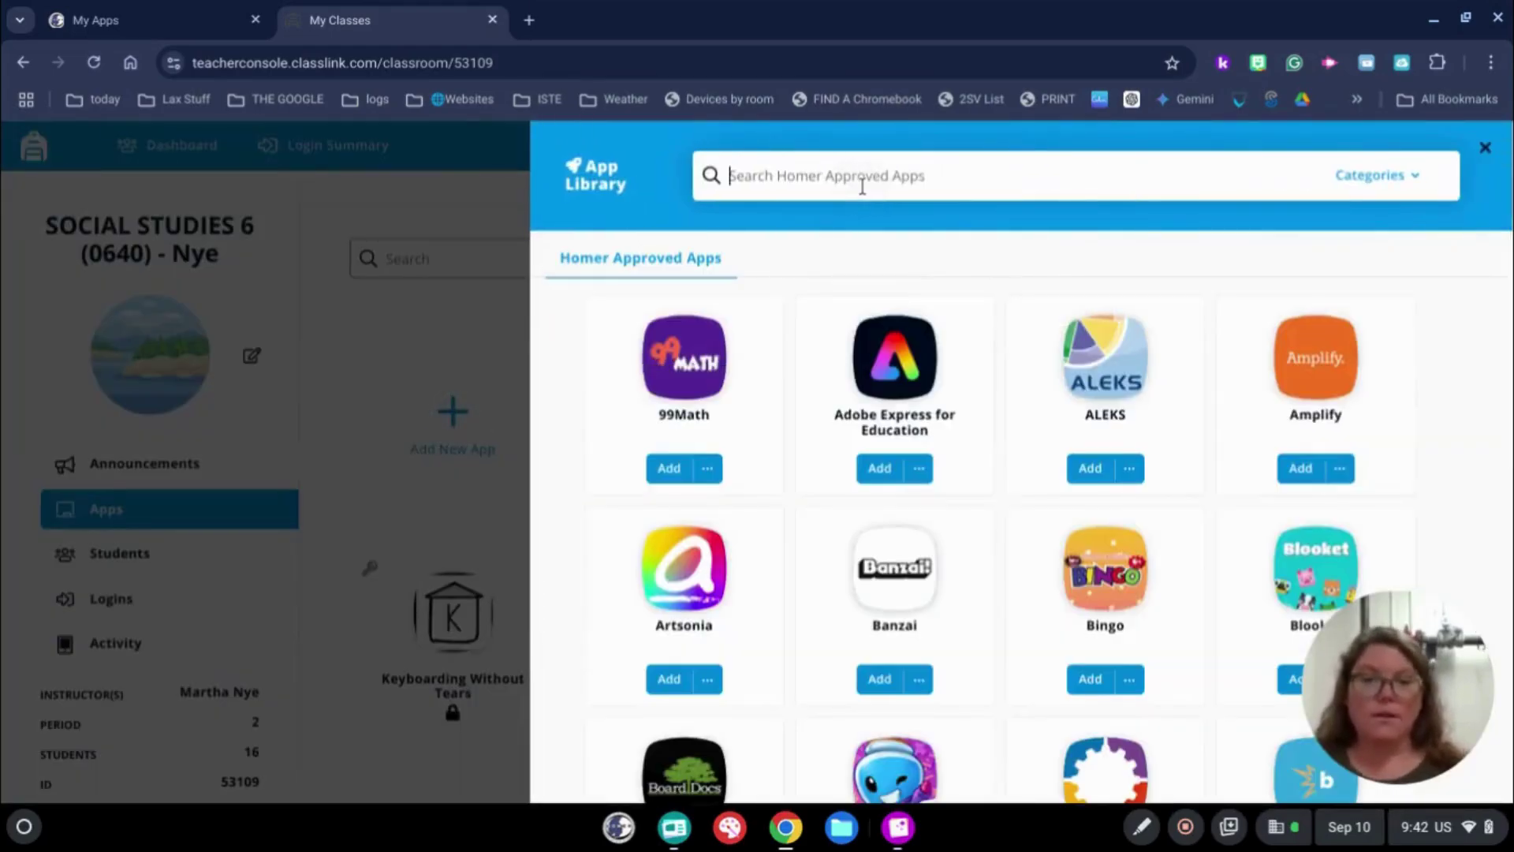
{"action": "type", "text": "canva"}
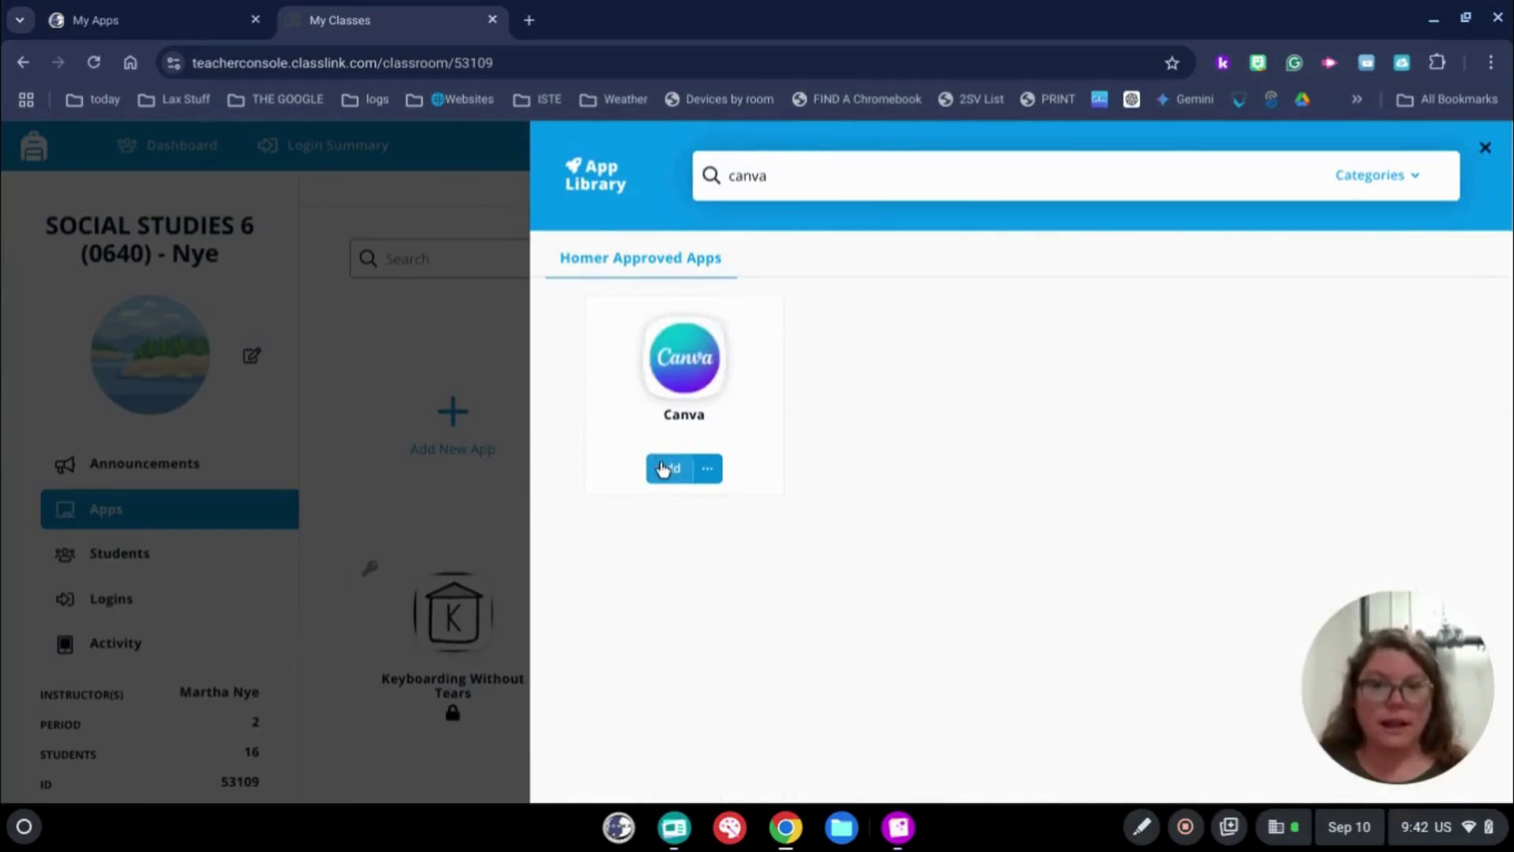
{"action": "left_click", "coordinate": [707, 473]}
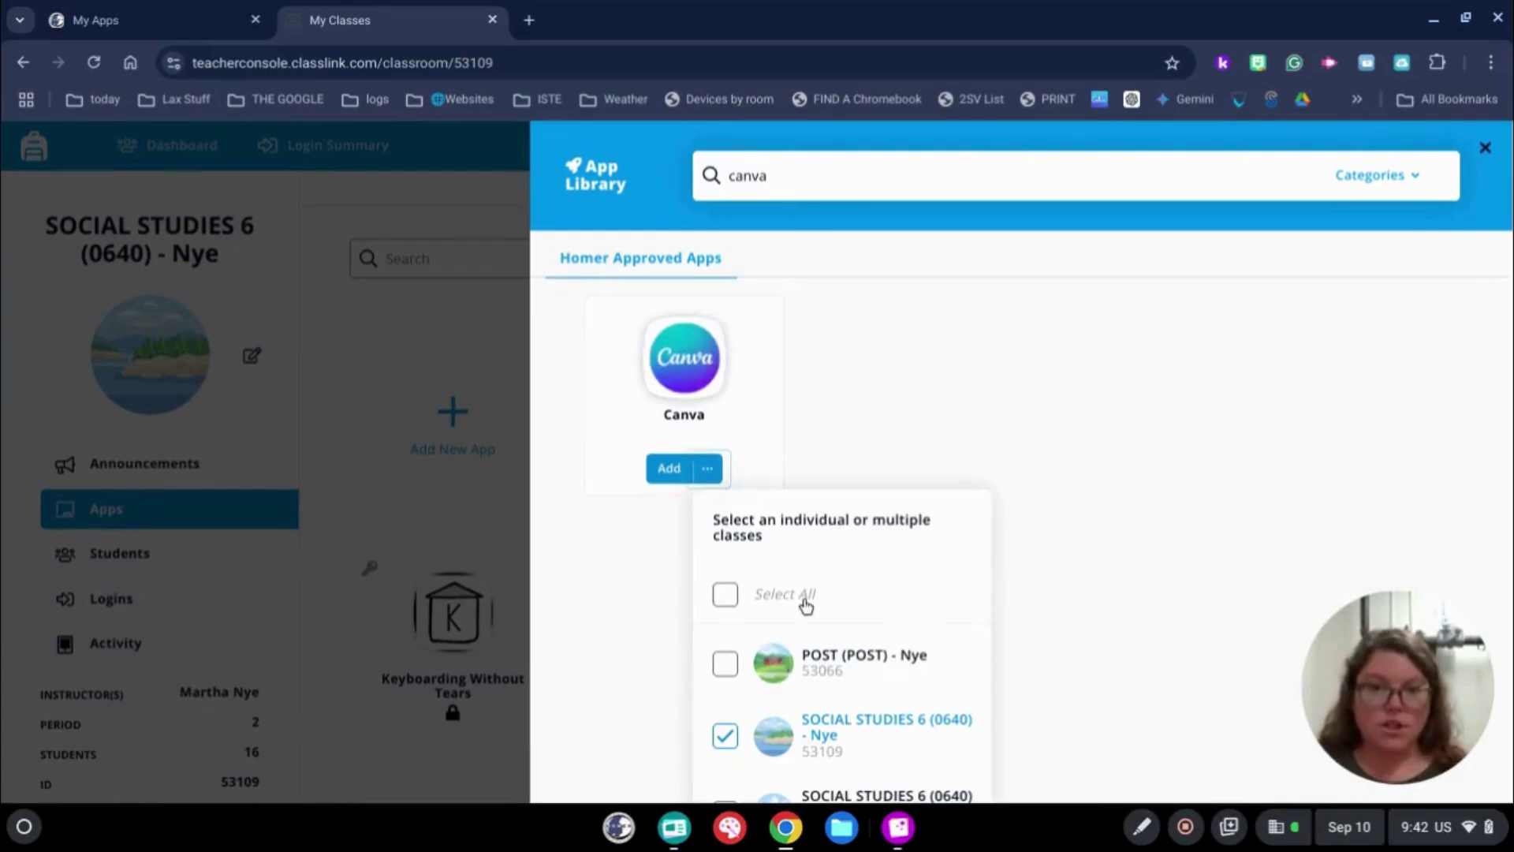
{"action": "scroll", "coordinate": [806, 606], "scroll_direction": "down", "scroll_amount": 3}
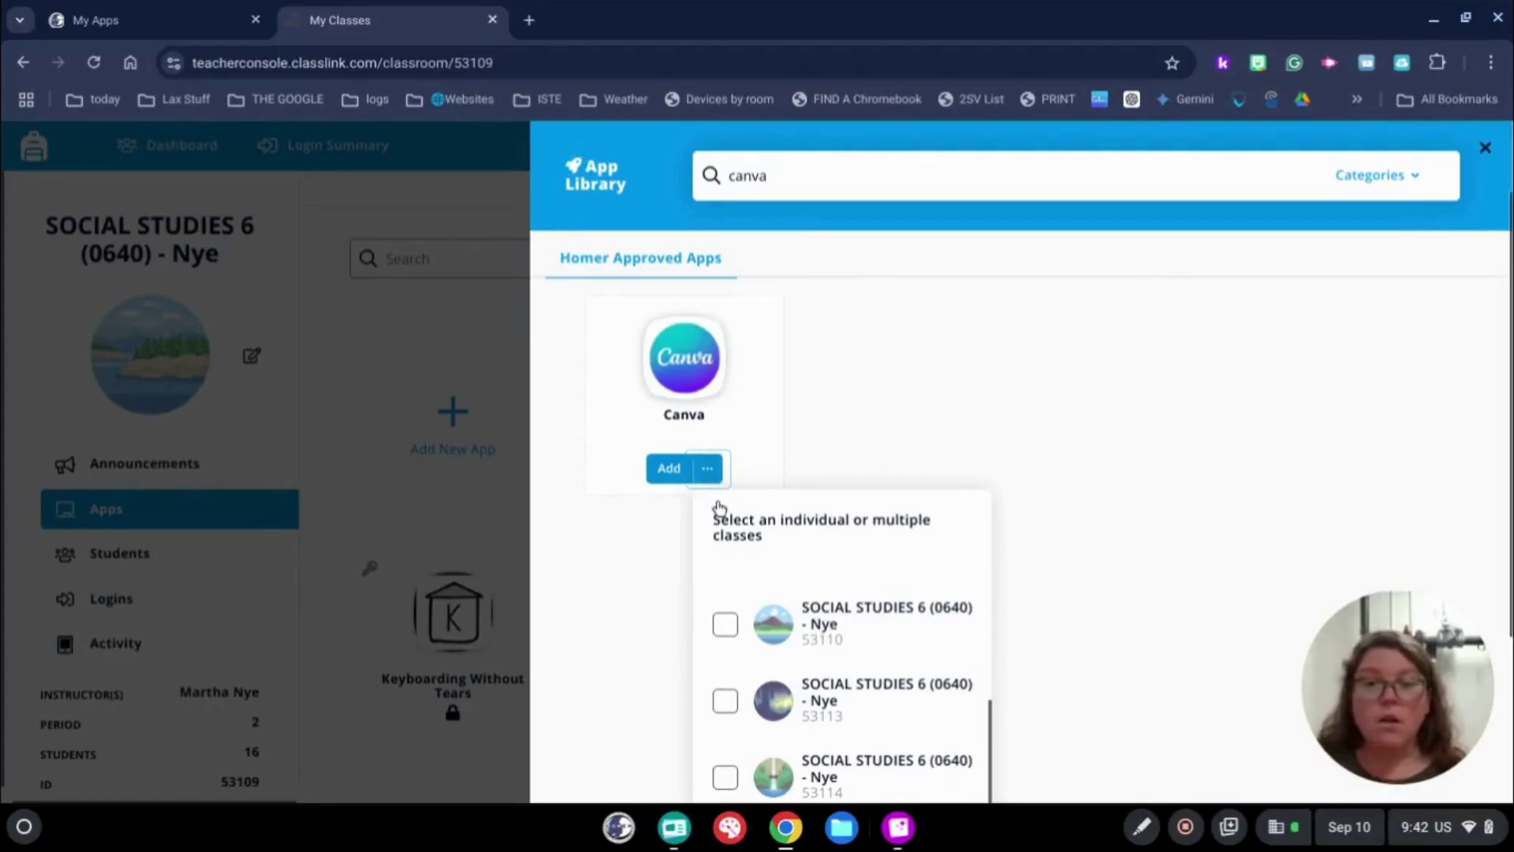
{"action": "scroll", "coordinate": [815, 642], "scroll_direction": "up", "scroll_amount": 3}
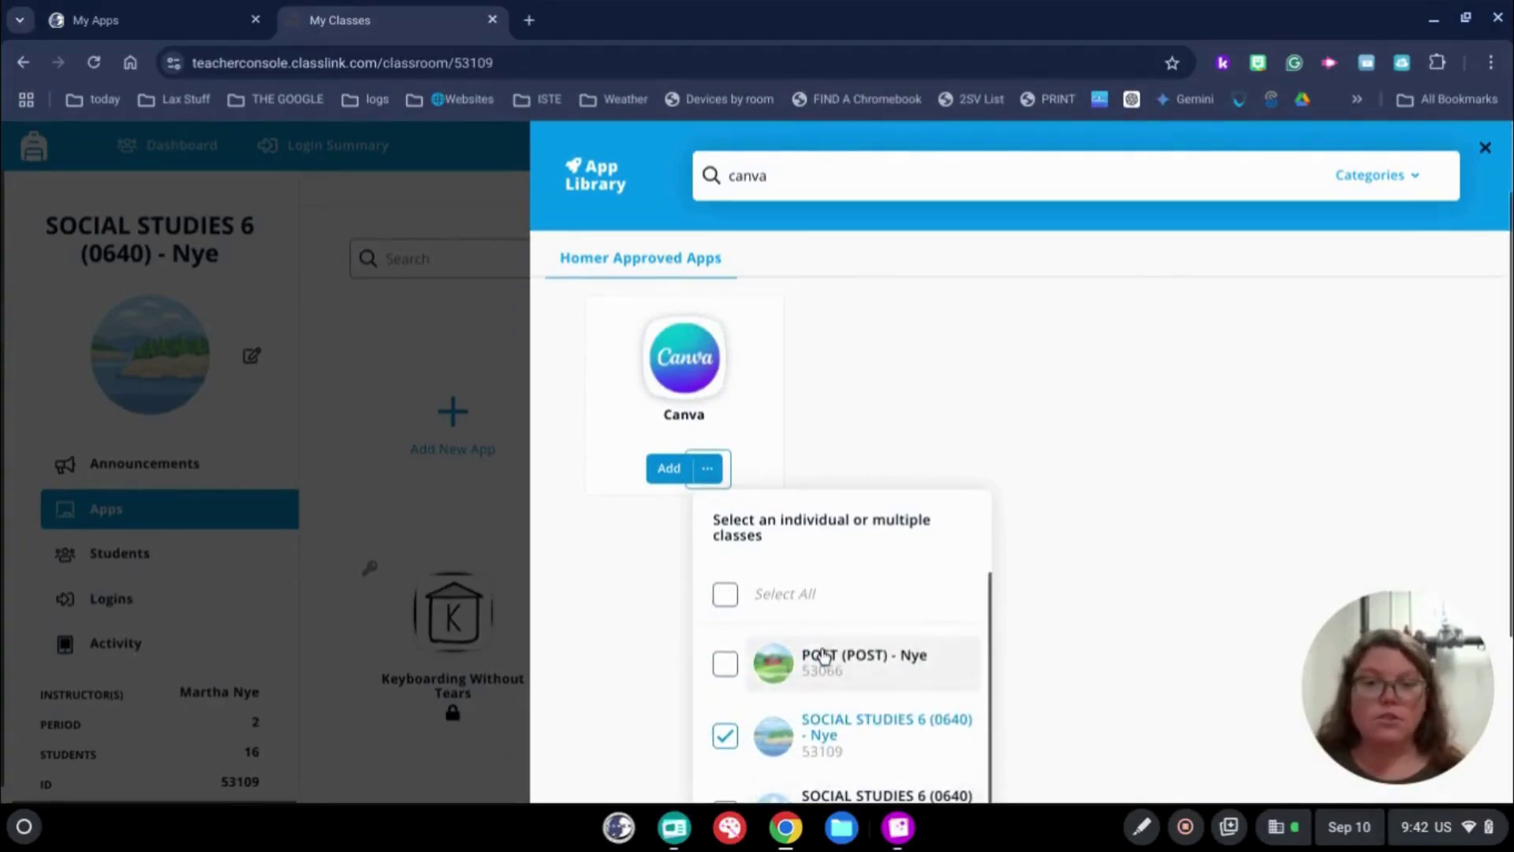
{"action": "left_click", "coordinate": [670, 470]}
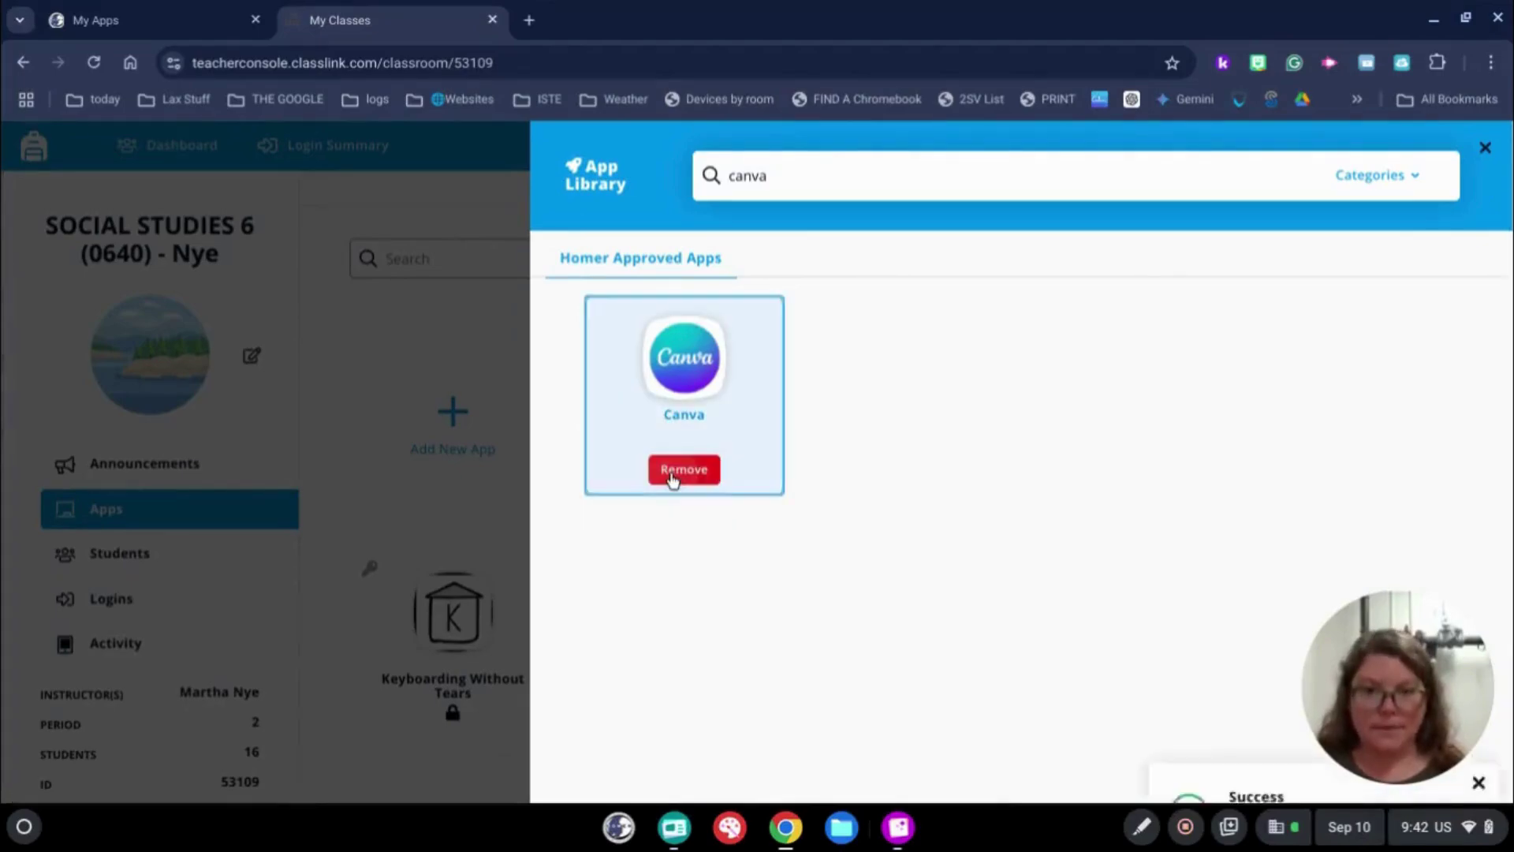
{"action": "left_click", "coordinate": [1486, 148]}
{"action": "mouse_move", "coordinate": [1151, 406]}
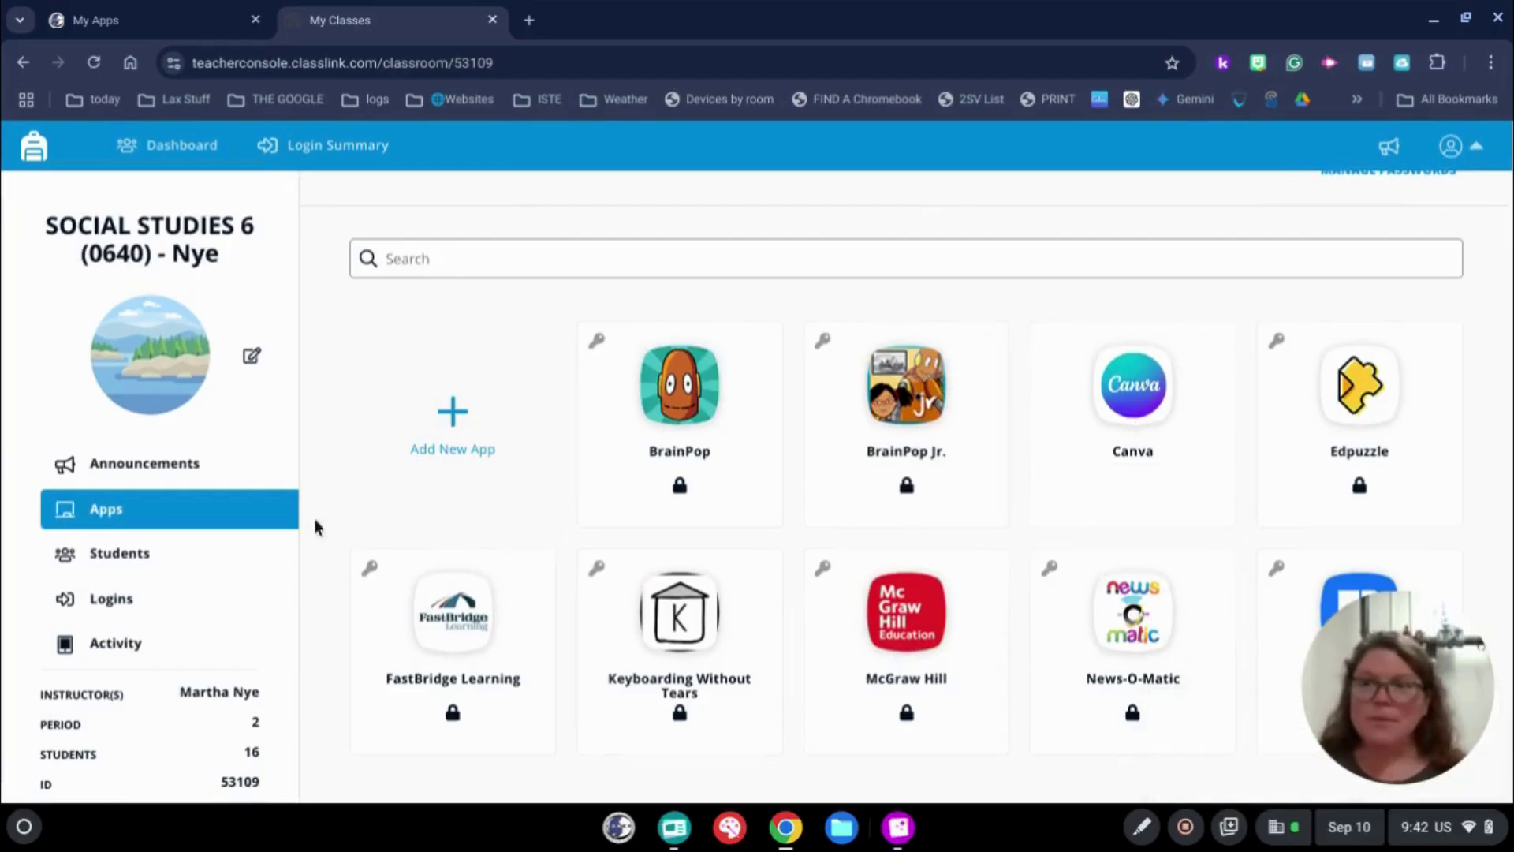
Review the class's student list, then show its weekly logins for September 9–15, 2024.
{"action": "left_click", "coordinate": [119, 553]}
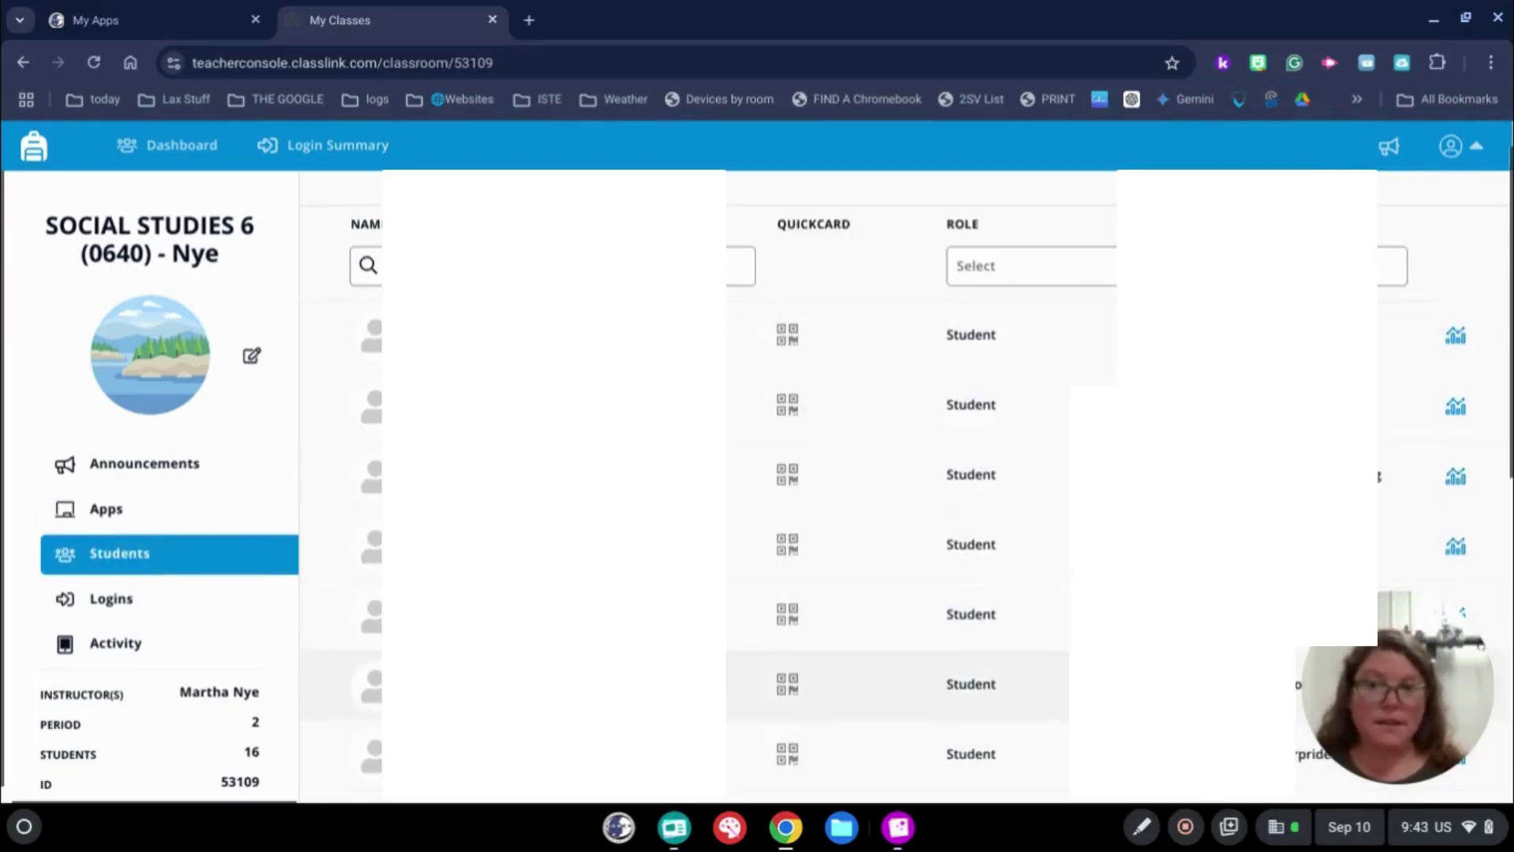
{"action": "scroll", "coordinate": [552, 686], "scroll_direction": "down", "scroll_amount": 2}
{"action": "scroll", "coordinate": [931, 488], "scroll_direction": "down", "scroll_amount": 1}
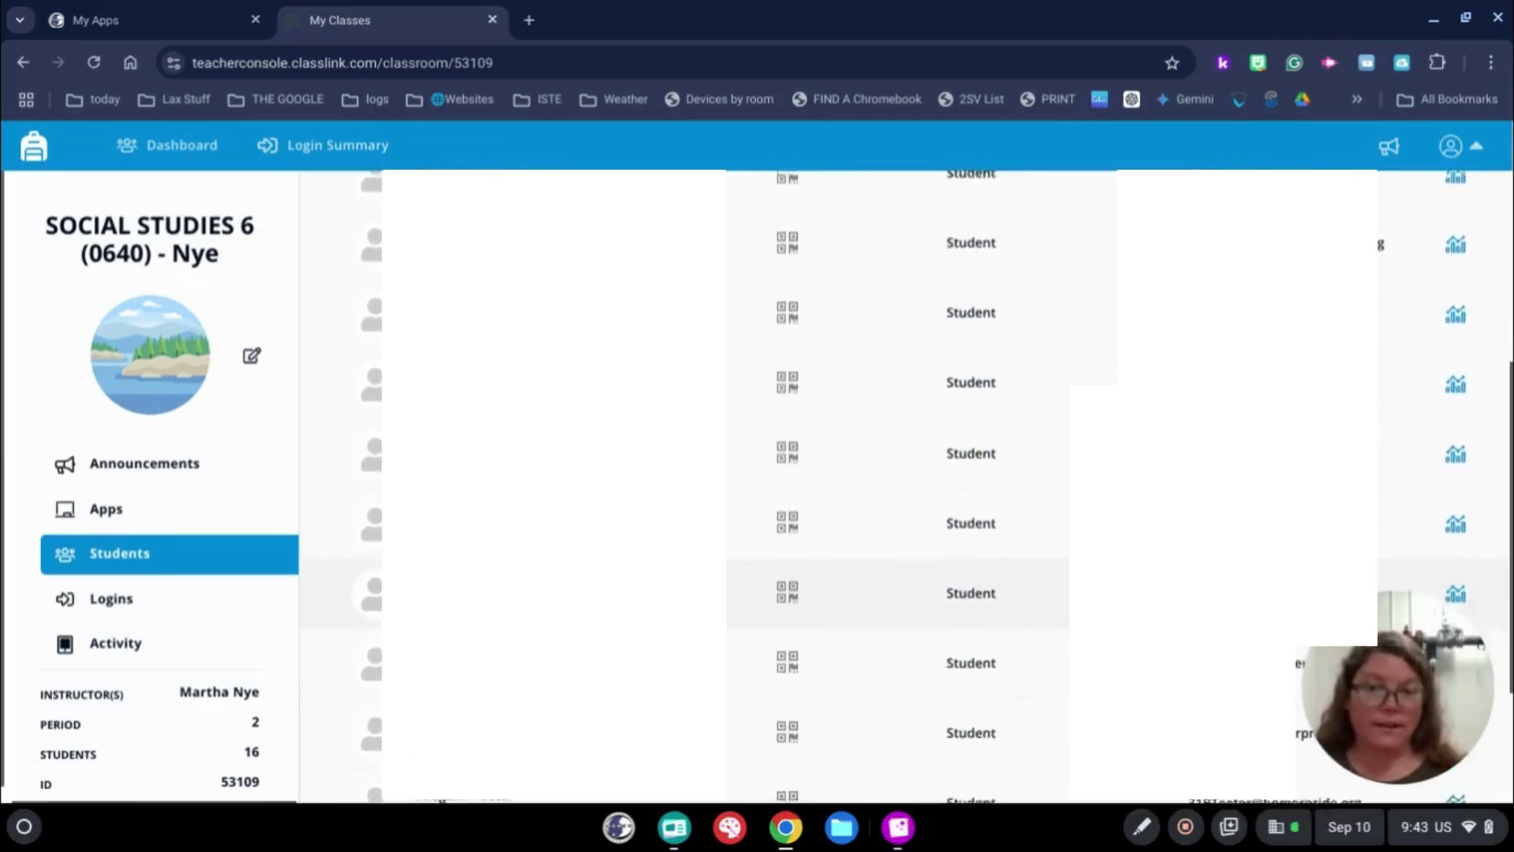
{"action": "scroll", "coordinate": [907, 473], "scroll_direction": "down", "scroll_amount": 1}
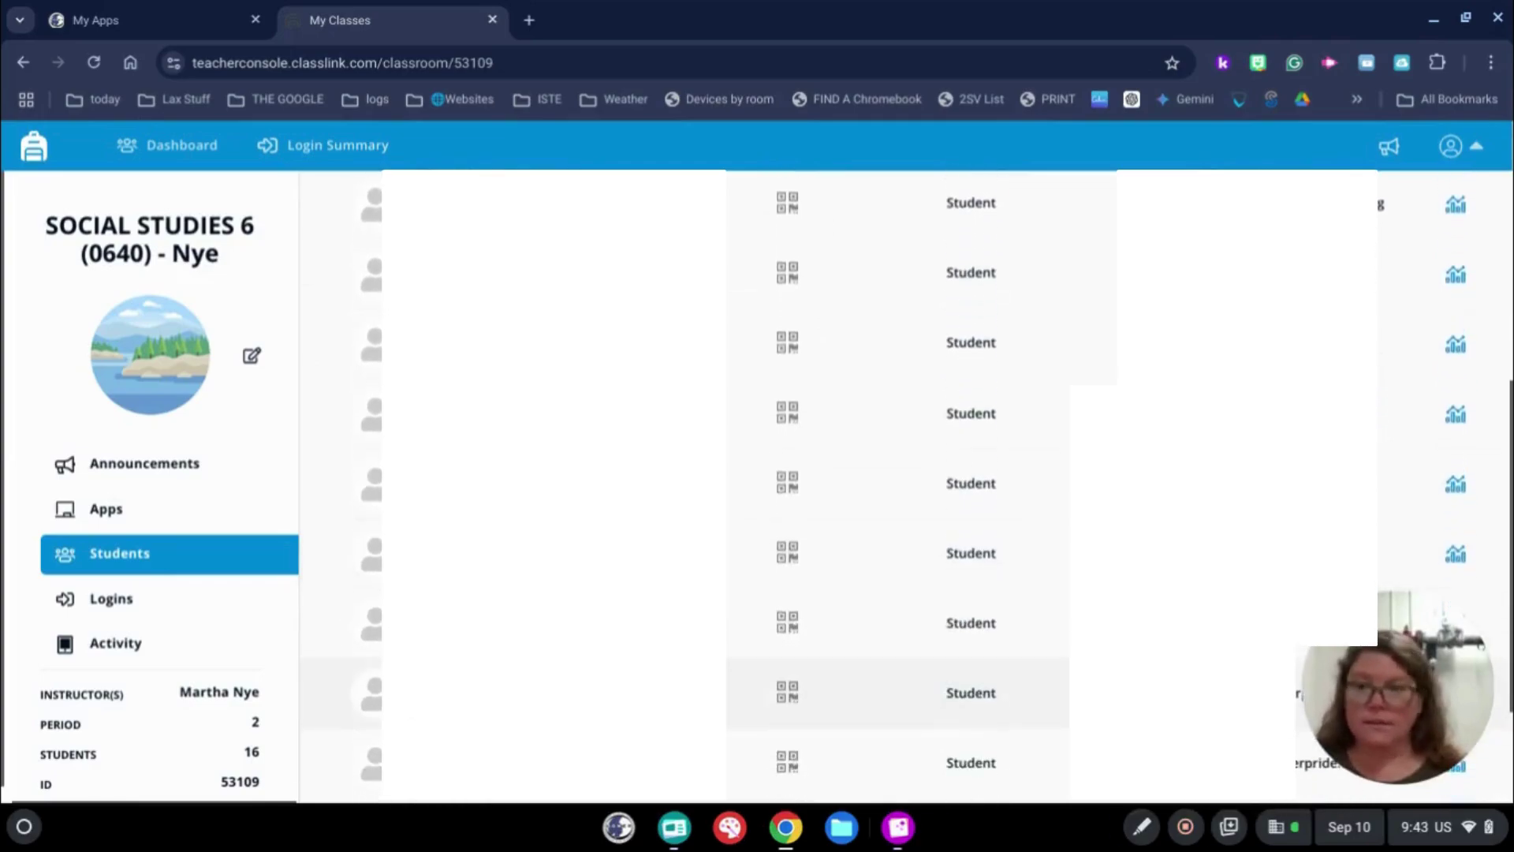
{"action": "left_click", "coordinate": [114, 603]}
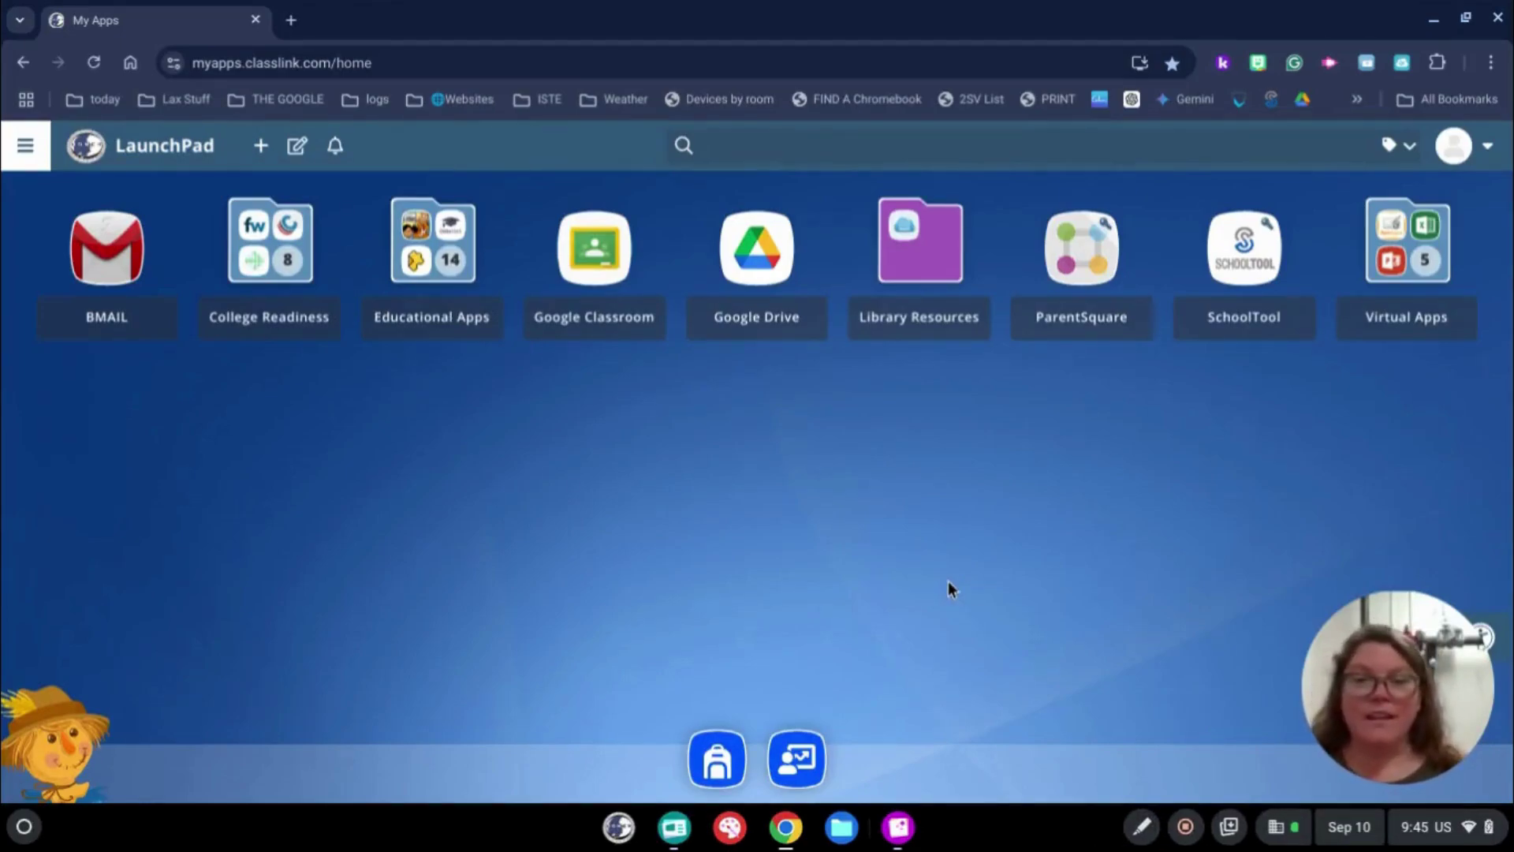
Open the SOCIAL STUDIES 6 (0640) class from the My Classes class list.
{"action": "left_click", "coordinate": [719, 759]}
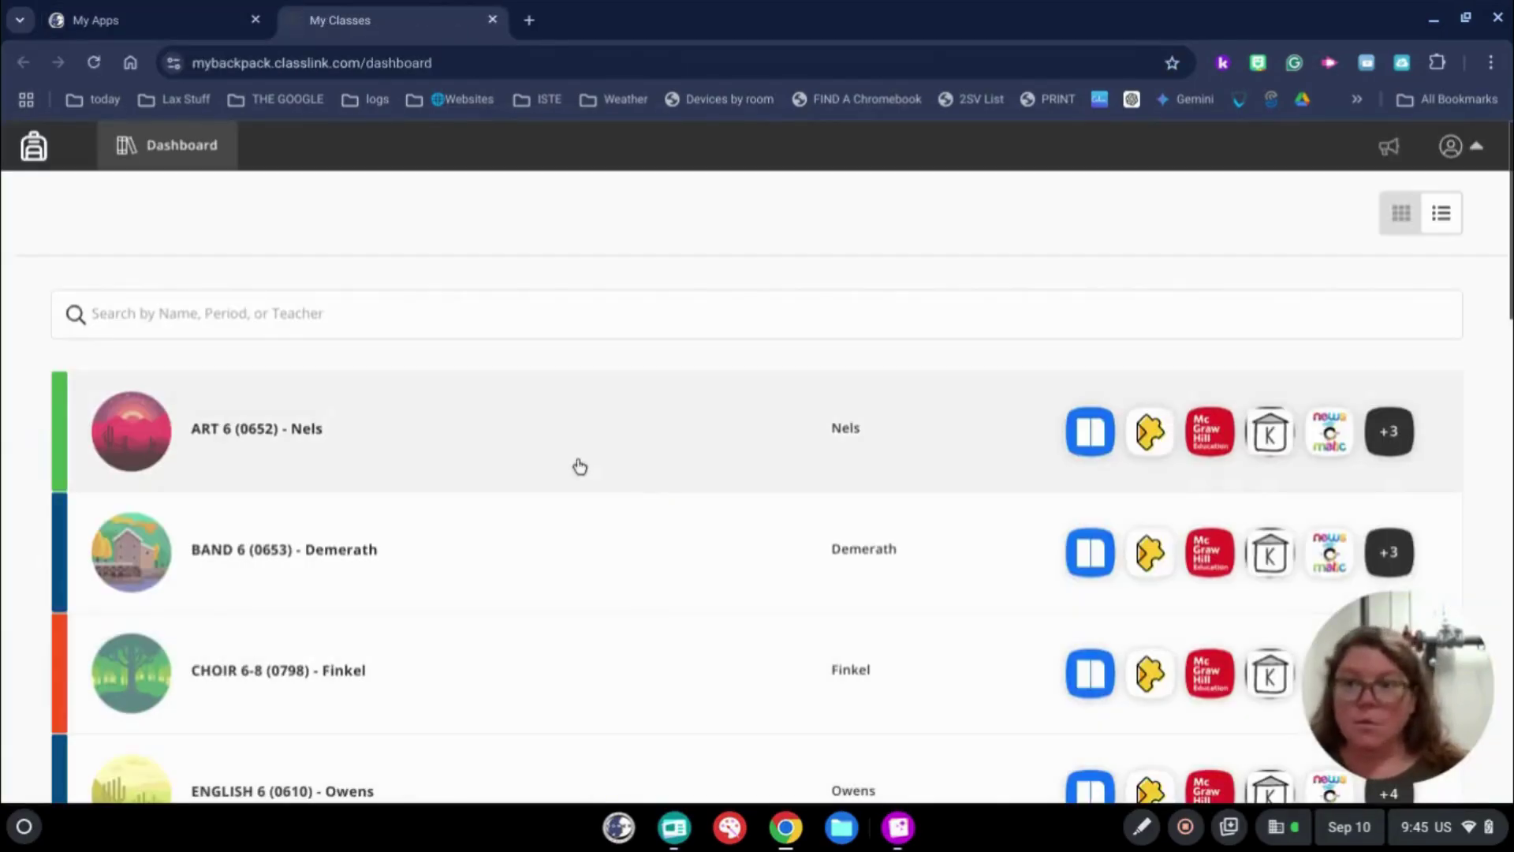
{"action": "scroll", "coordinate": [417, 466], "scroll_direction": "down", "scroll_amount": 5}
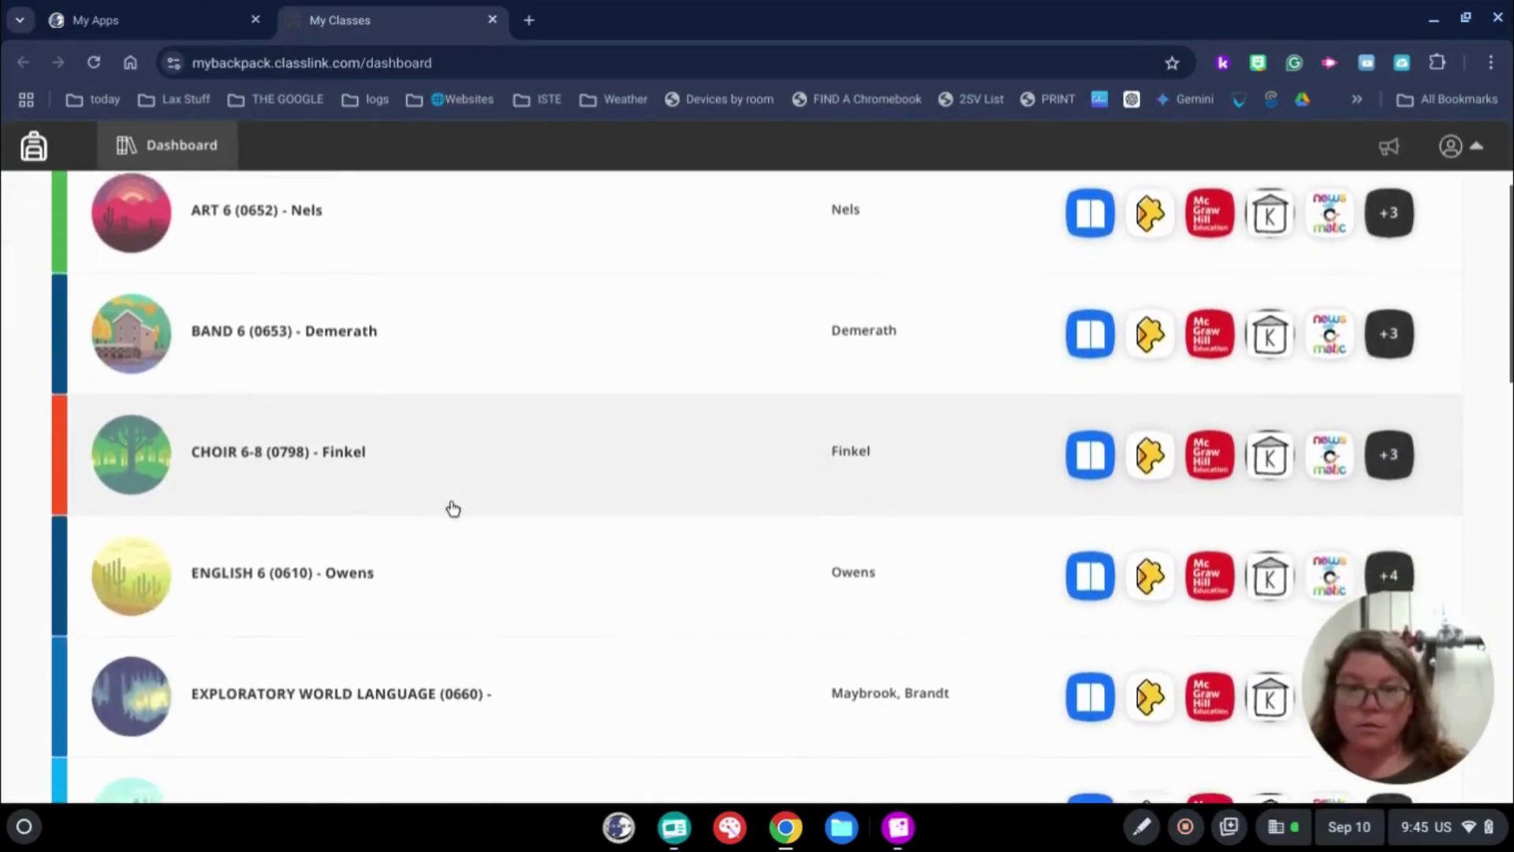
{"action": "scroll", "coordinate": [456, 509], "scroll_direction": "down", "scroll_amount": 6}
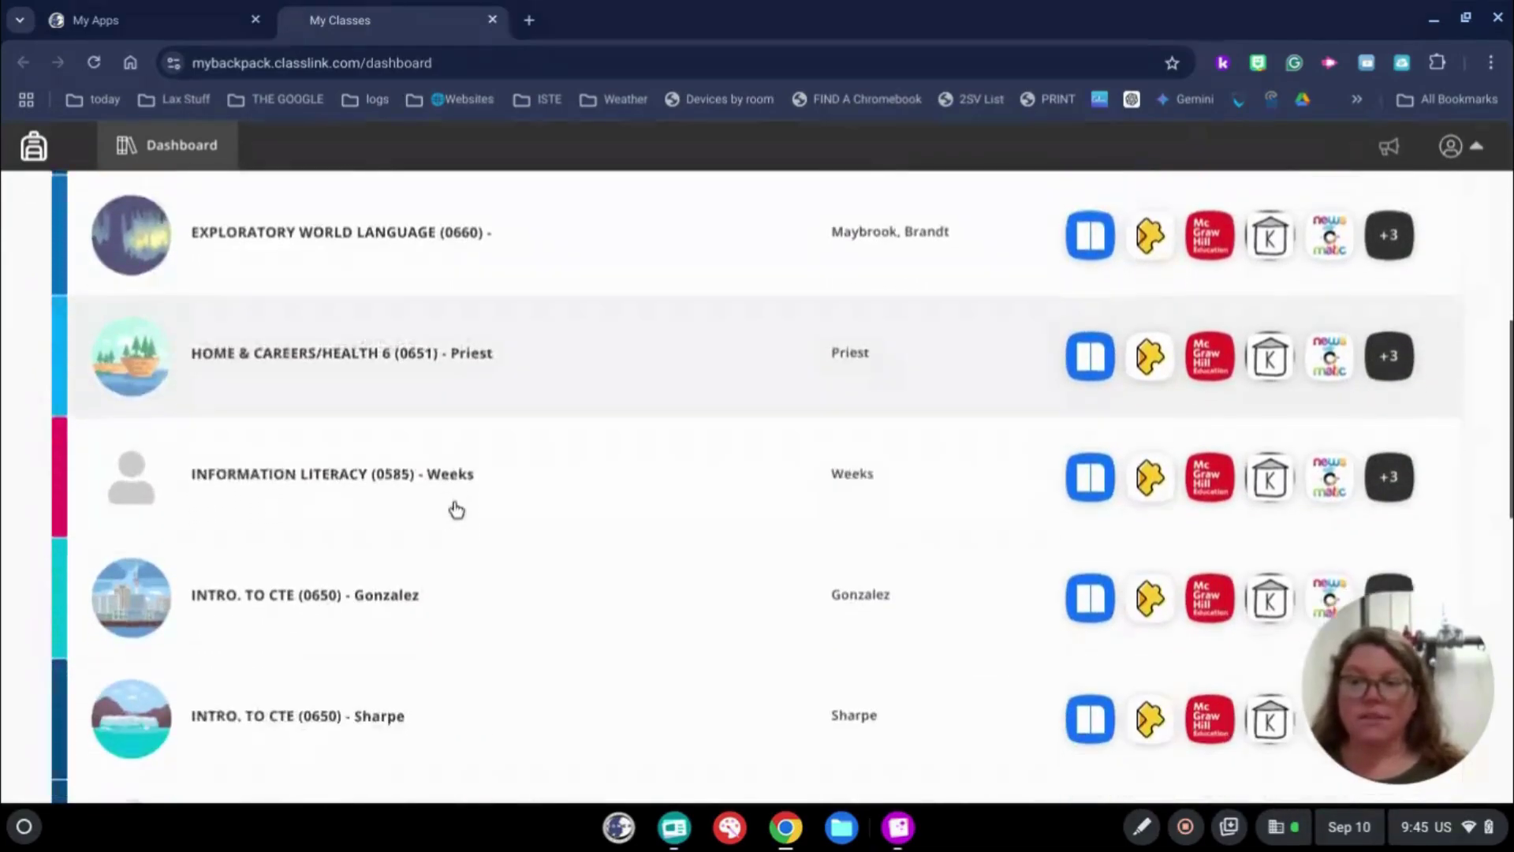
{"action": "scroll", "coordinate": [456, 509], "scroll_direction": "down", "scroll_amount": 7}
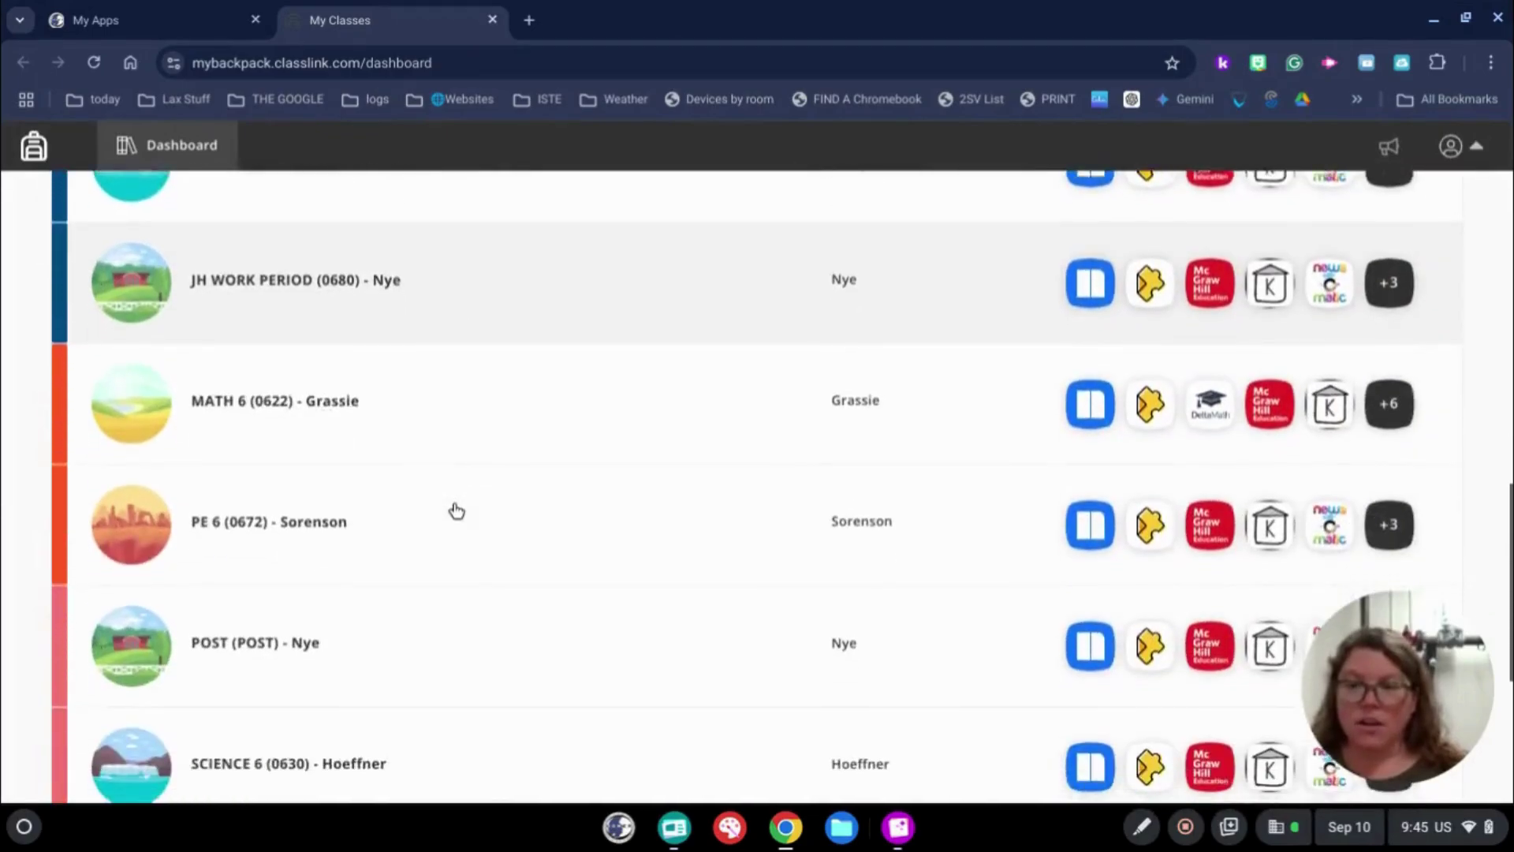
{"action": "scroll", "coordinate": [456, 510], "scroll_direction": "down", "scroll_amount": 4}
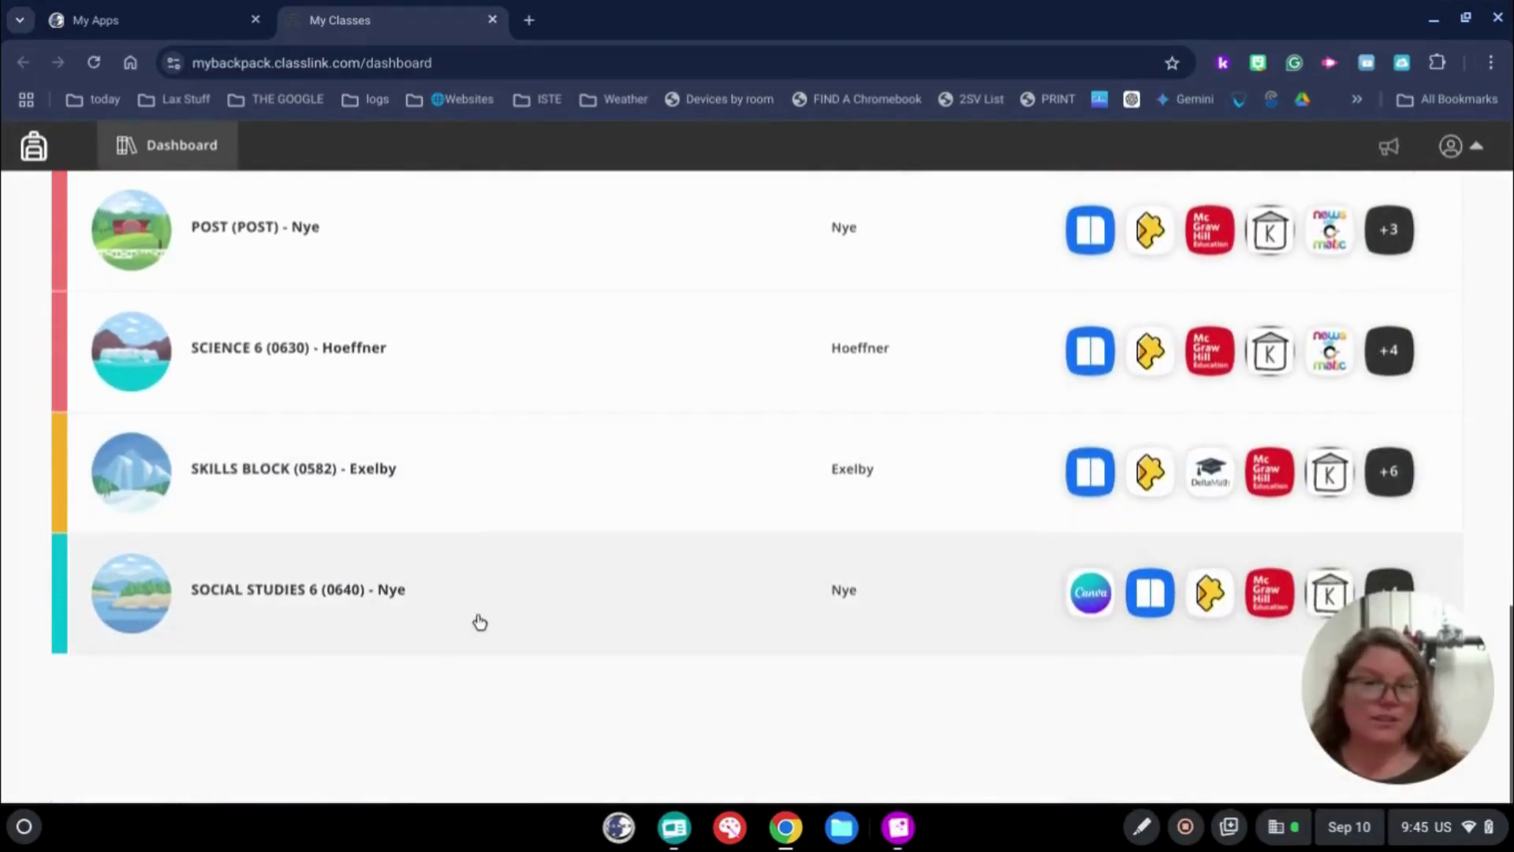
{"action": "left_click", "coordinate": [489, 604]}
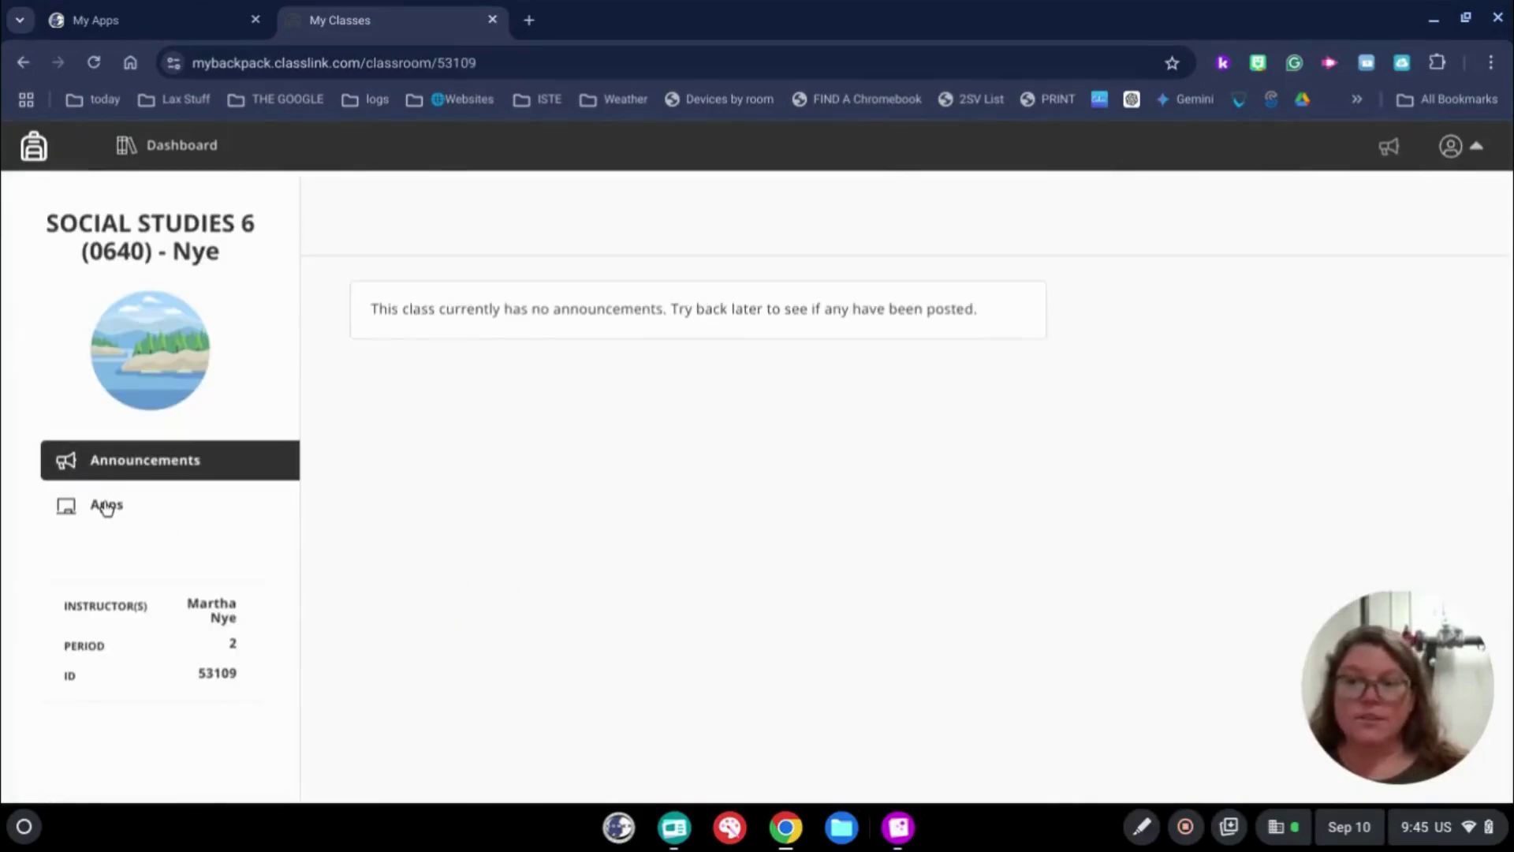
Show the apps assigned to the SOCIAL STUDIES 6 class.
{"action": "left_click", "coordinate": [107, 507]}
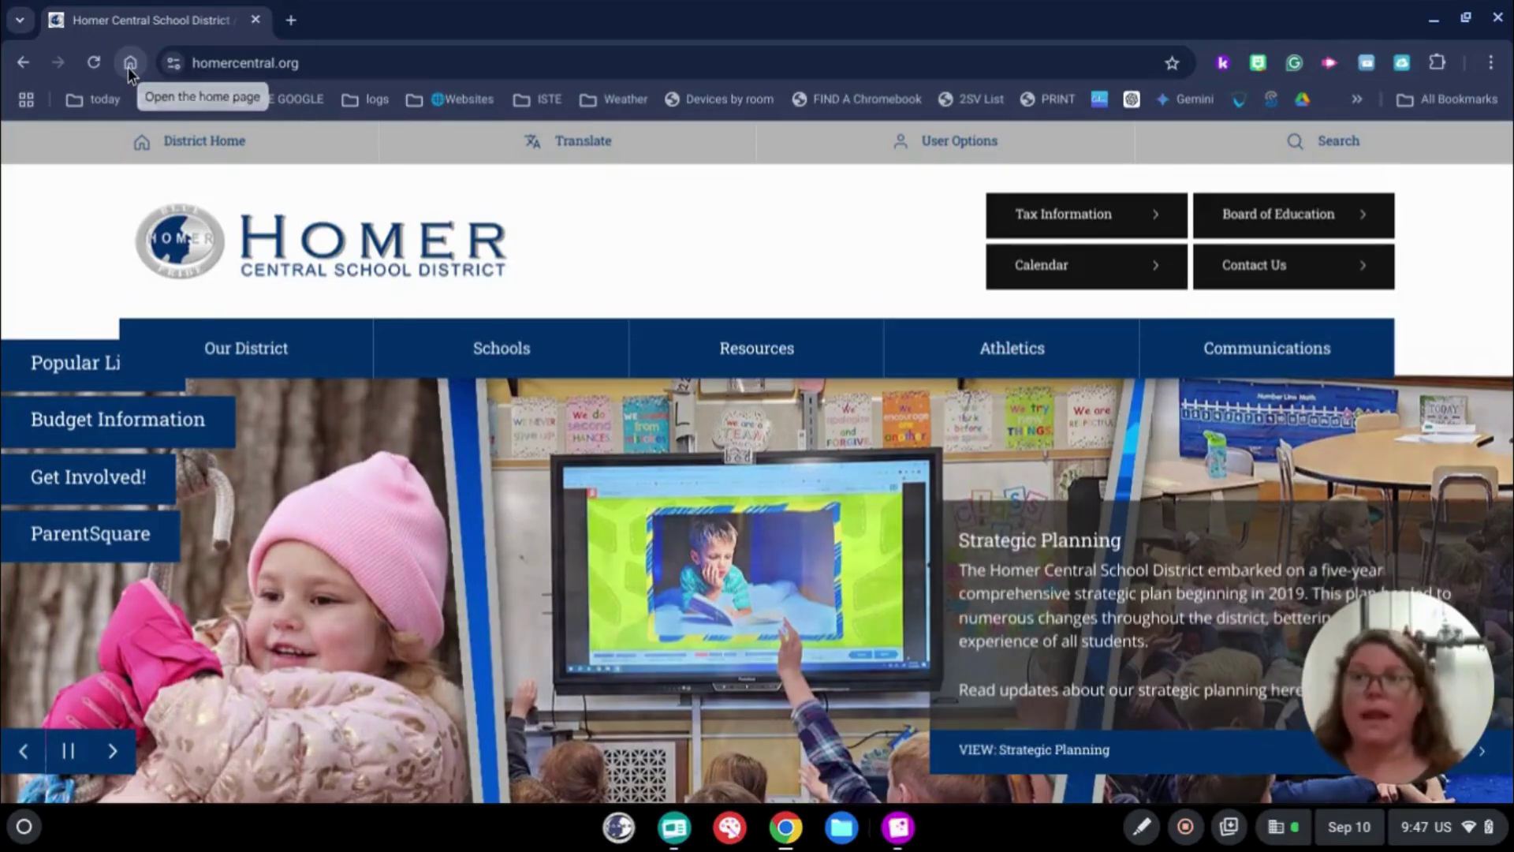
Return the browser to the ClassLink LaunchPad at myapps.classlink.com.
{"action": "left_click", "coordinate": [129, 71]}
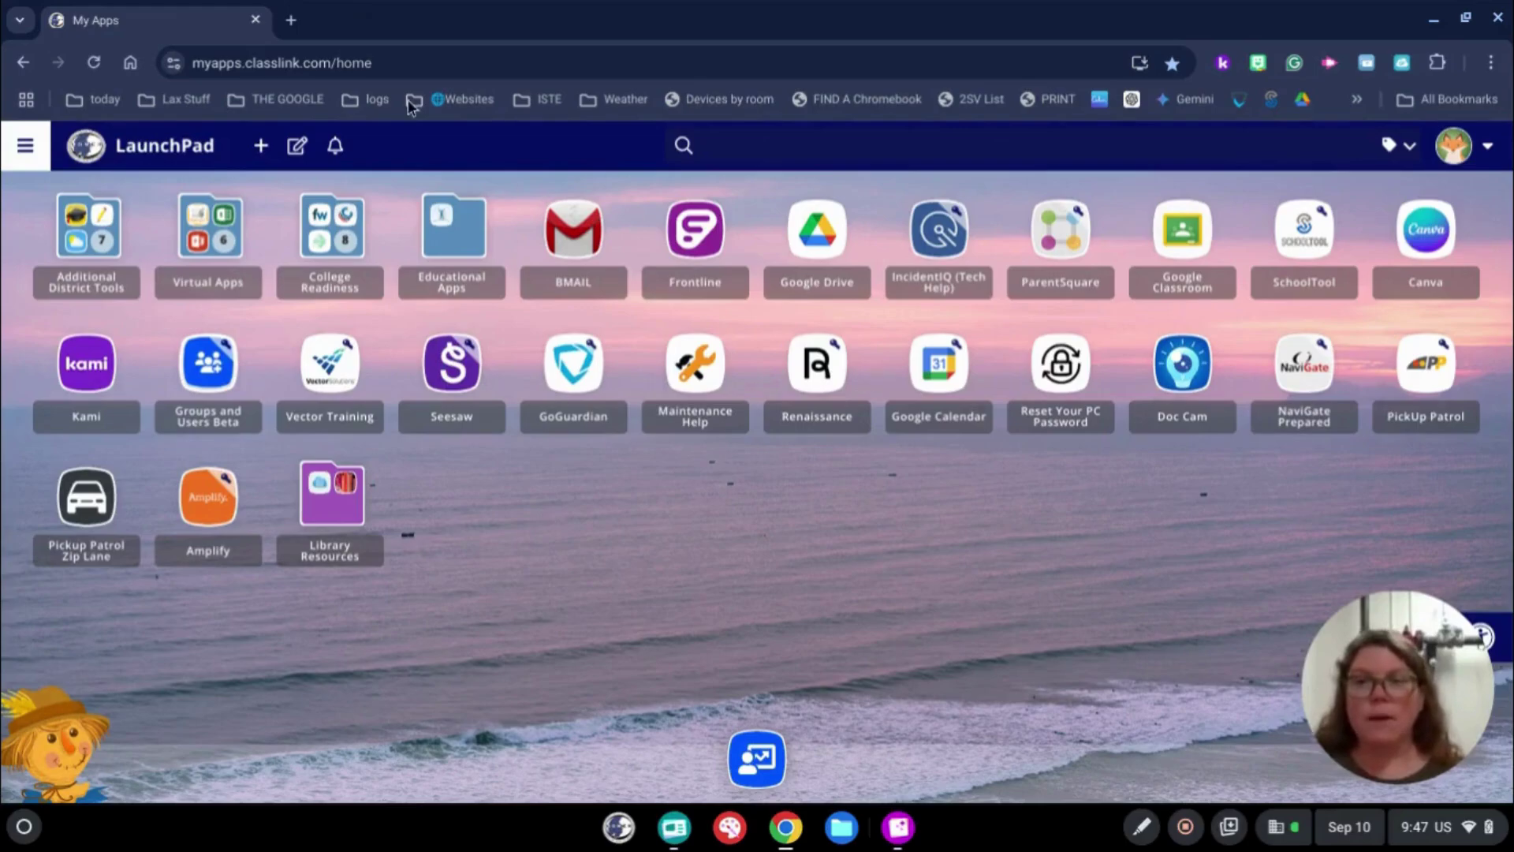
Sort the launchpad apps by name, then by type so the folders come first.
{"action": "right_click", "coordinate": [515, 541]}
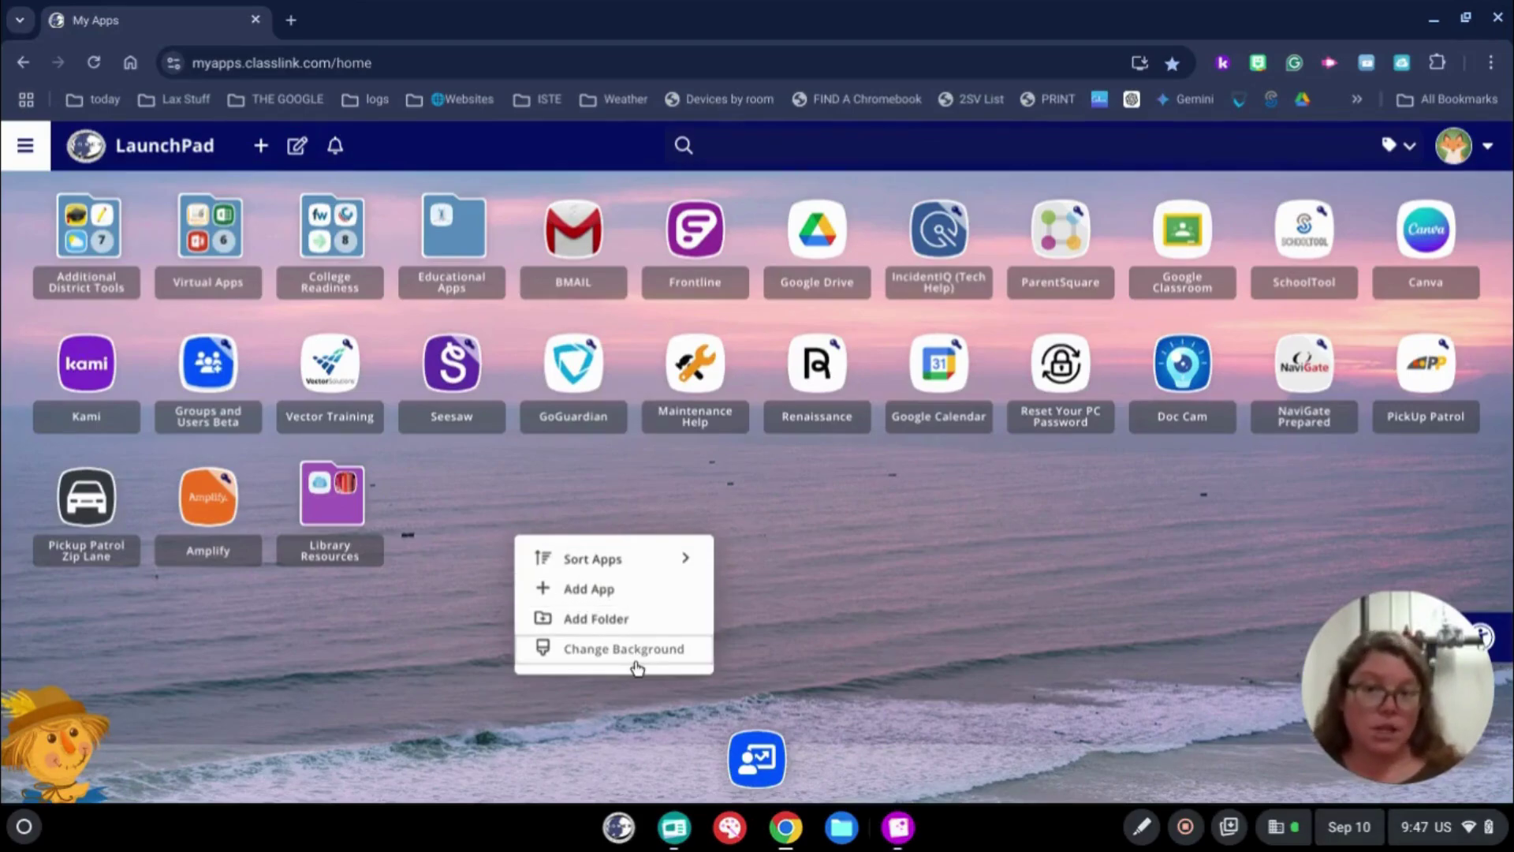
{"action": "mouse_move", "coordinate": [679, 562]}
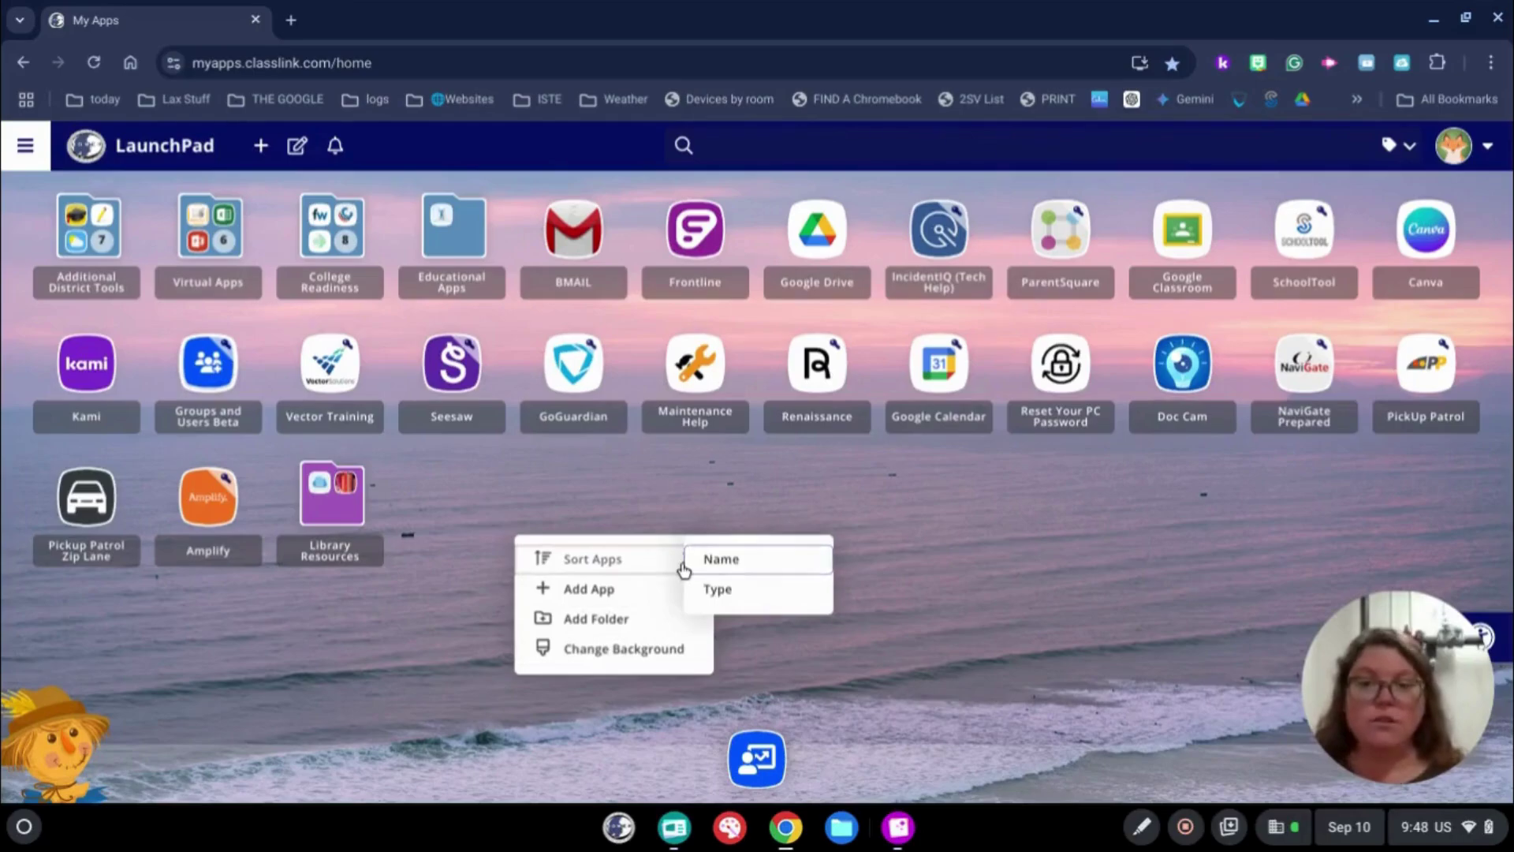
{"action": "left_click", "coordinate": [714, 561]}
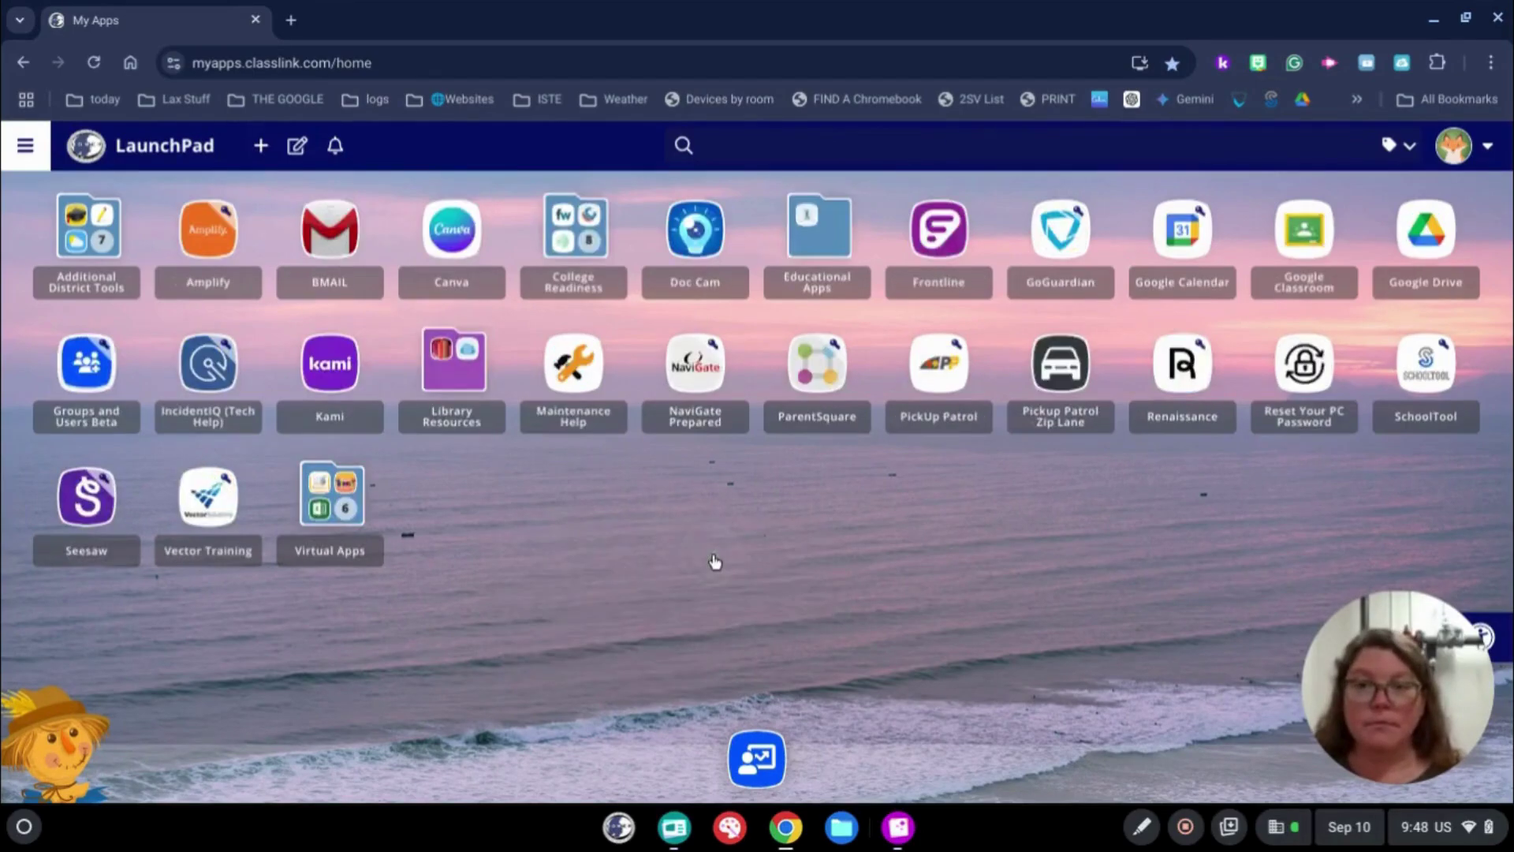
{"action": "right_click", "coordinate": [534, 511]}
{"action": "mouse_move", "coordinate": [679, 541]}
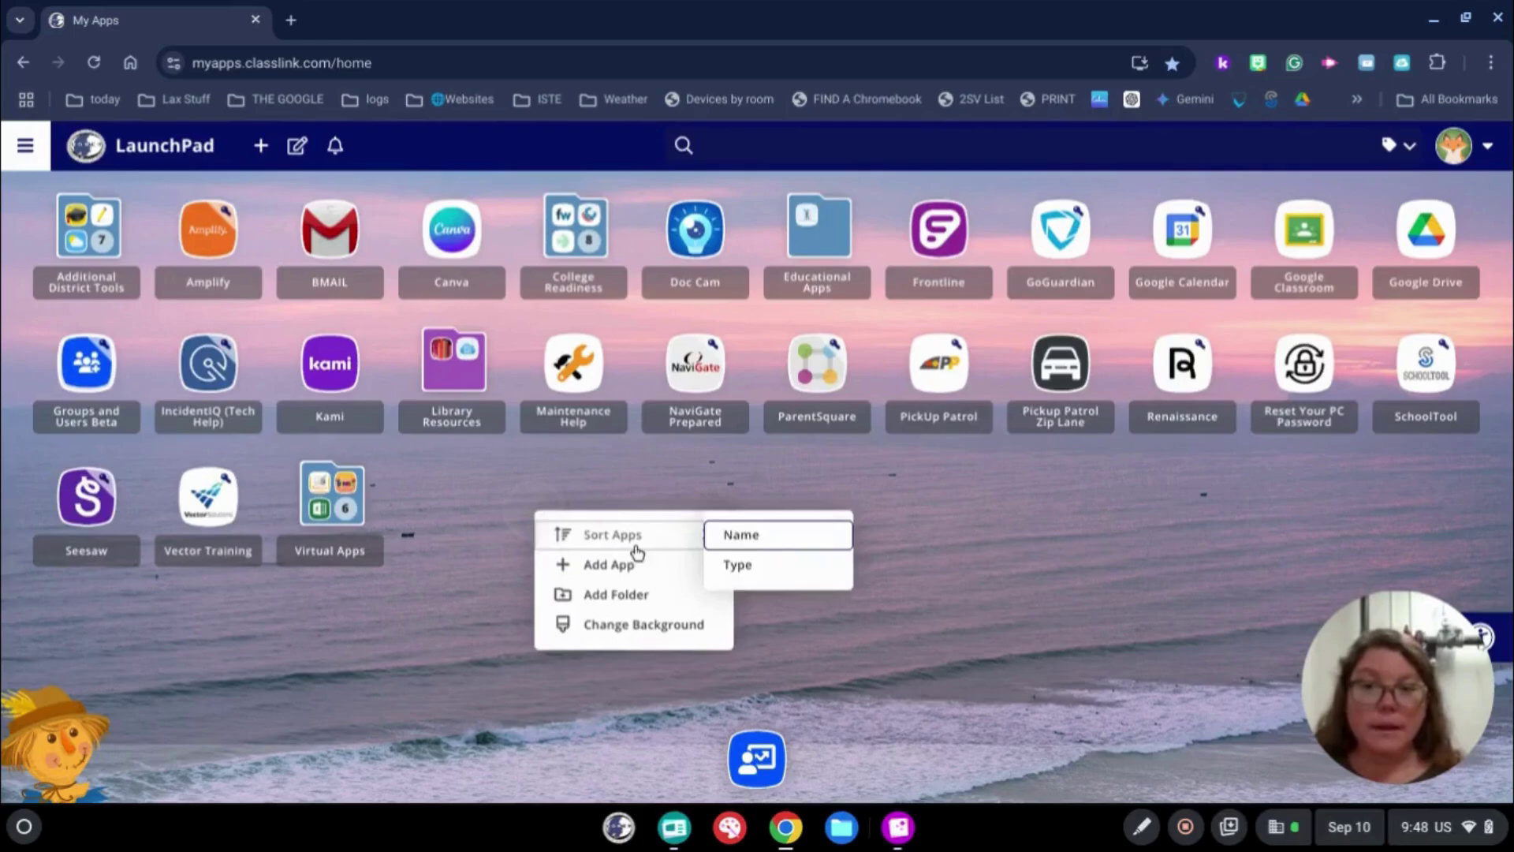
{"action": "left_click", "coordinate": [763, 569]}
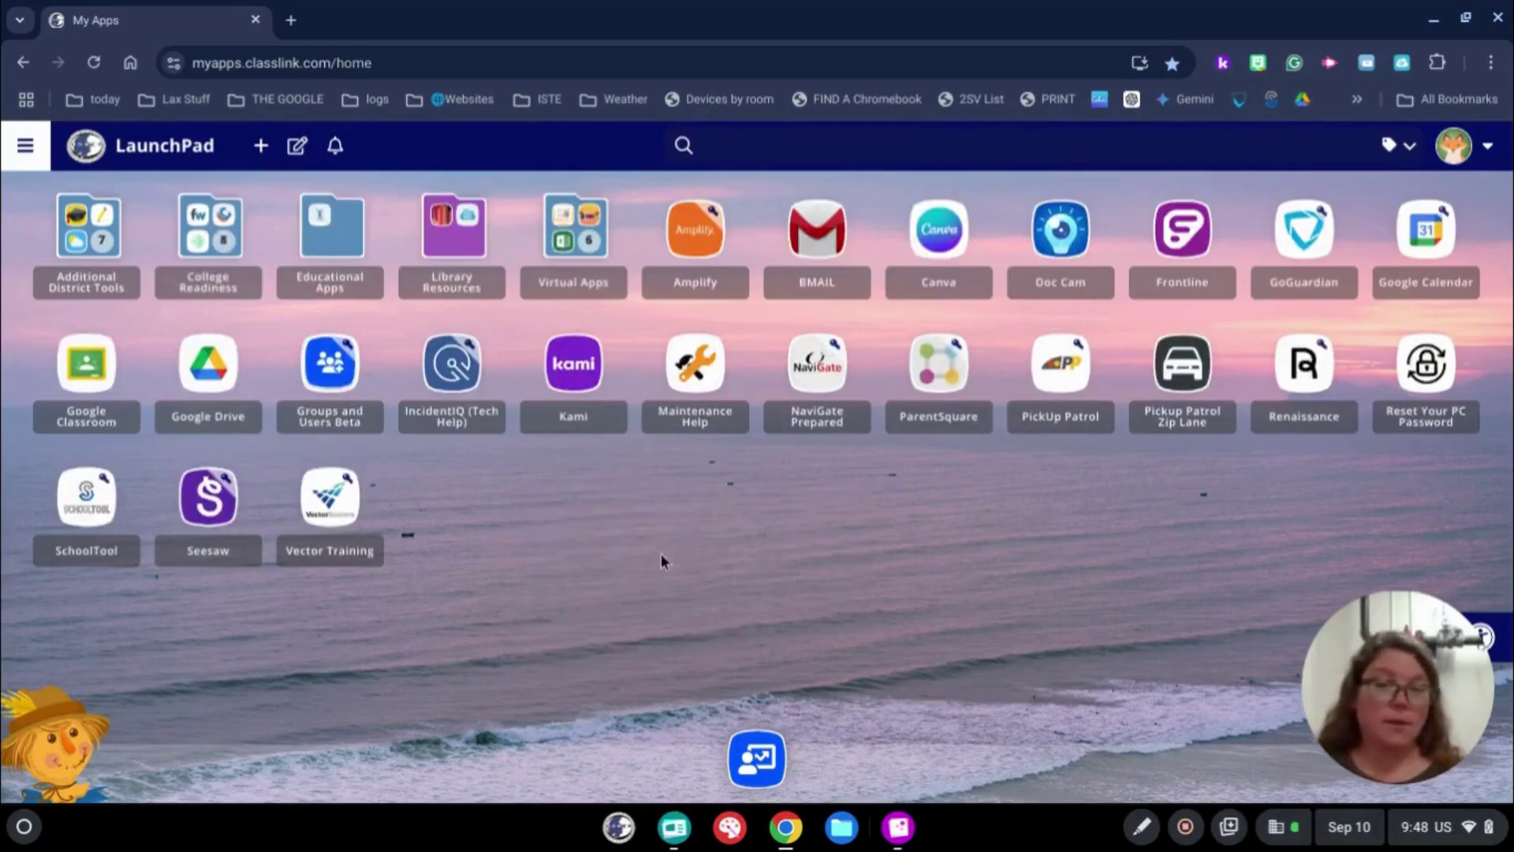
{"action": "right_click", "coordinate": [550, 559]}
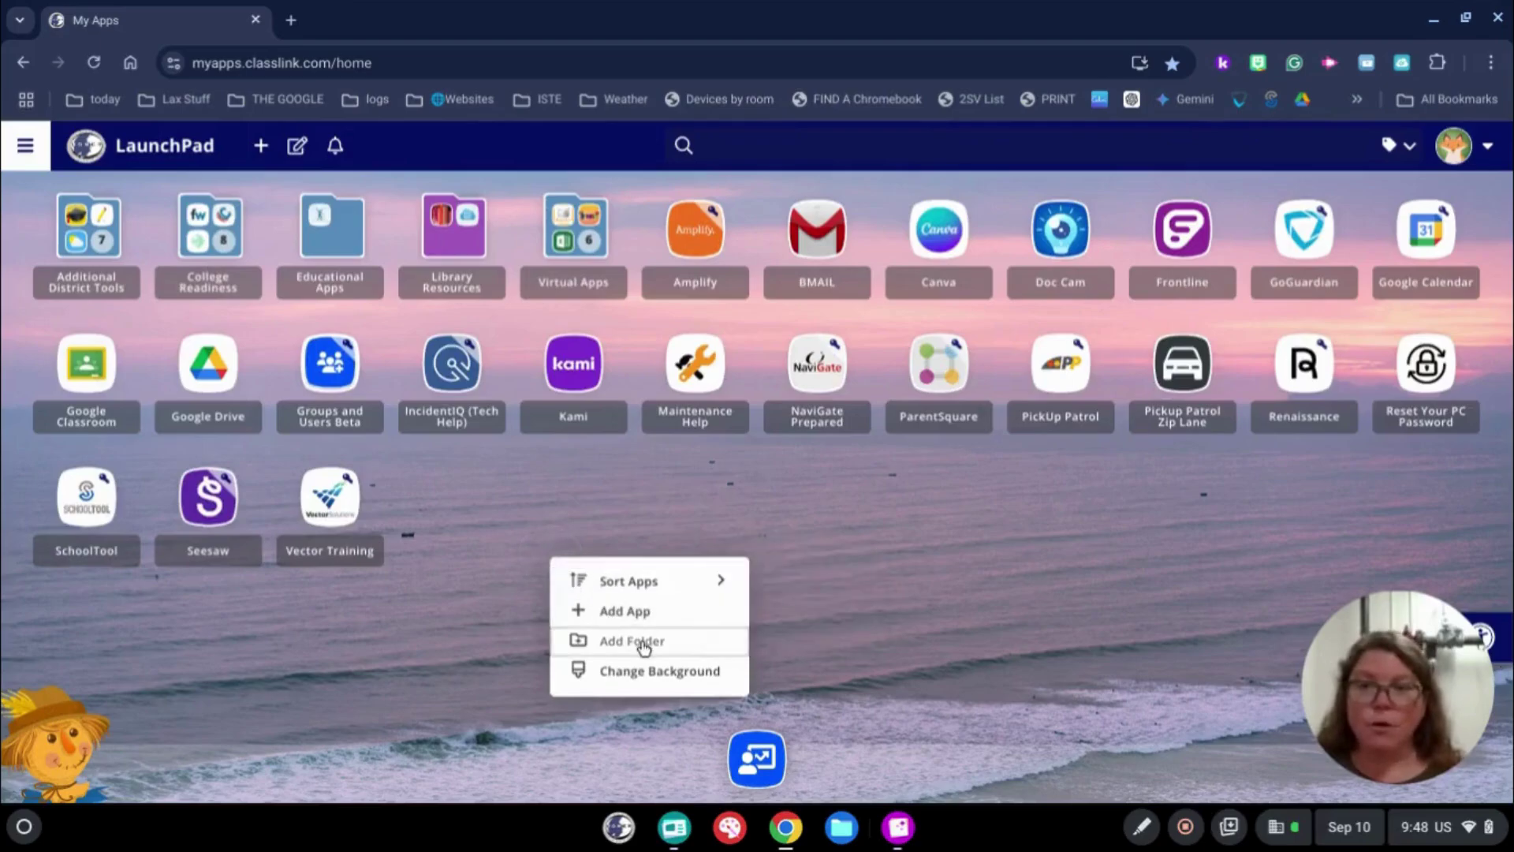
{"action": "left_click", "coordinate": [455, 598]}
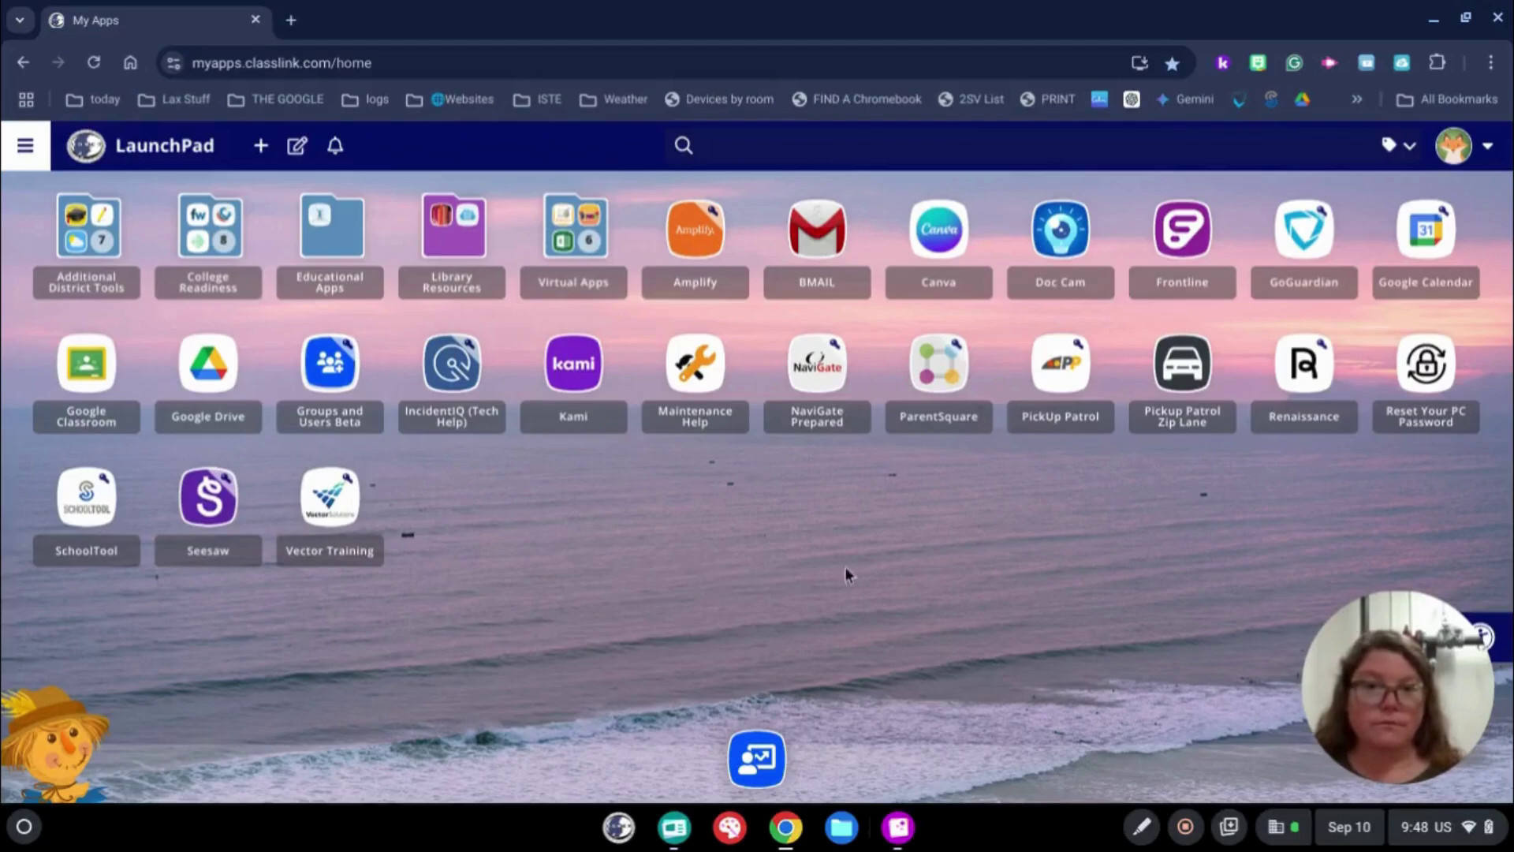
Remove the Amplify app from the launchpad and confirm the deletion.
{"action": "right_click", "coordinate": [696, 254]}
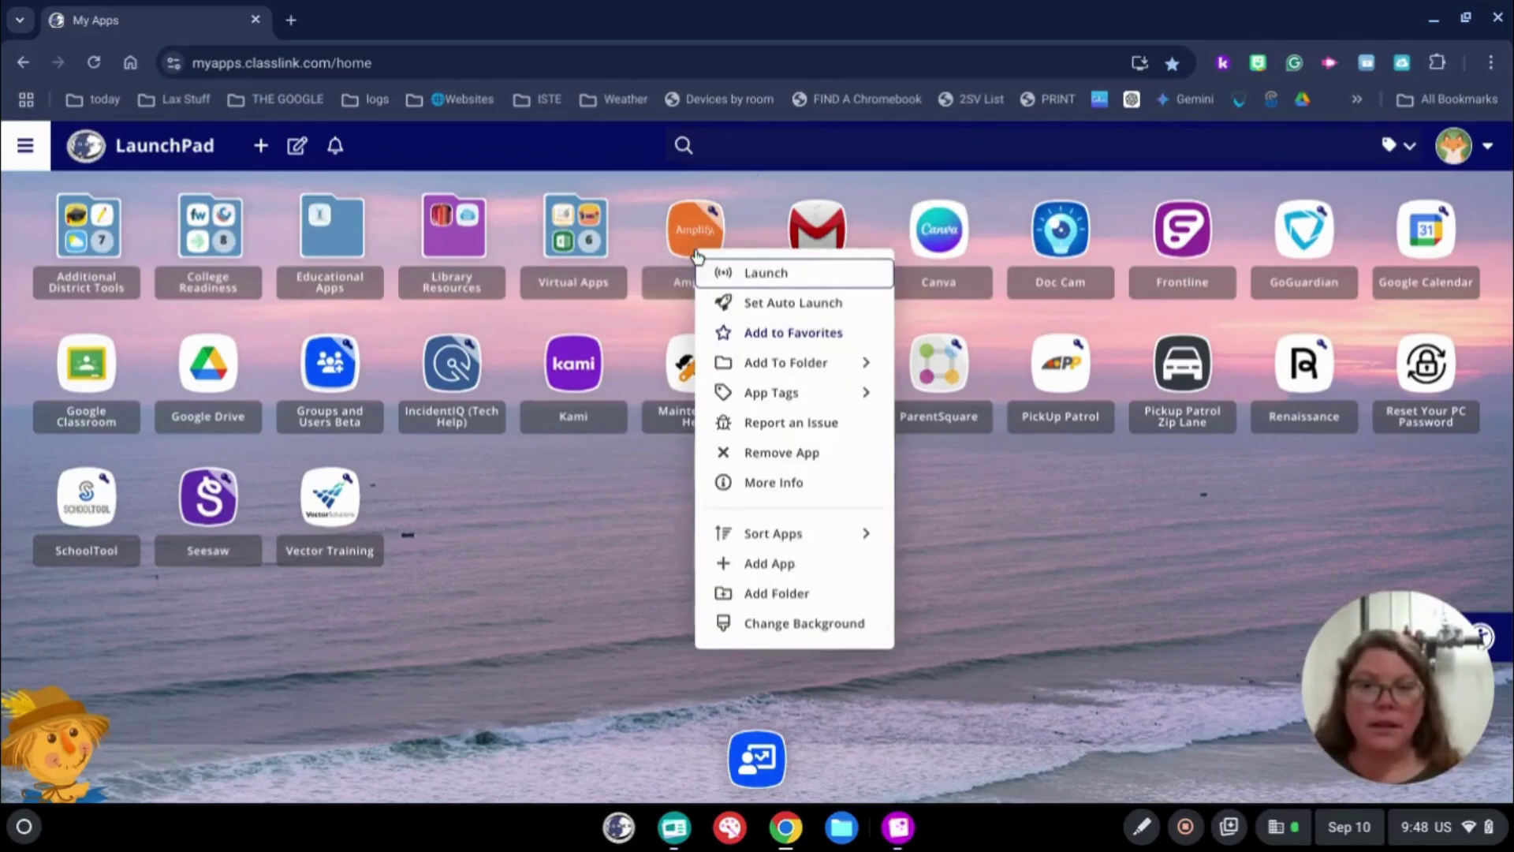
{"action": "left_click", "coordinate": [813, 463]}
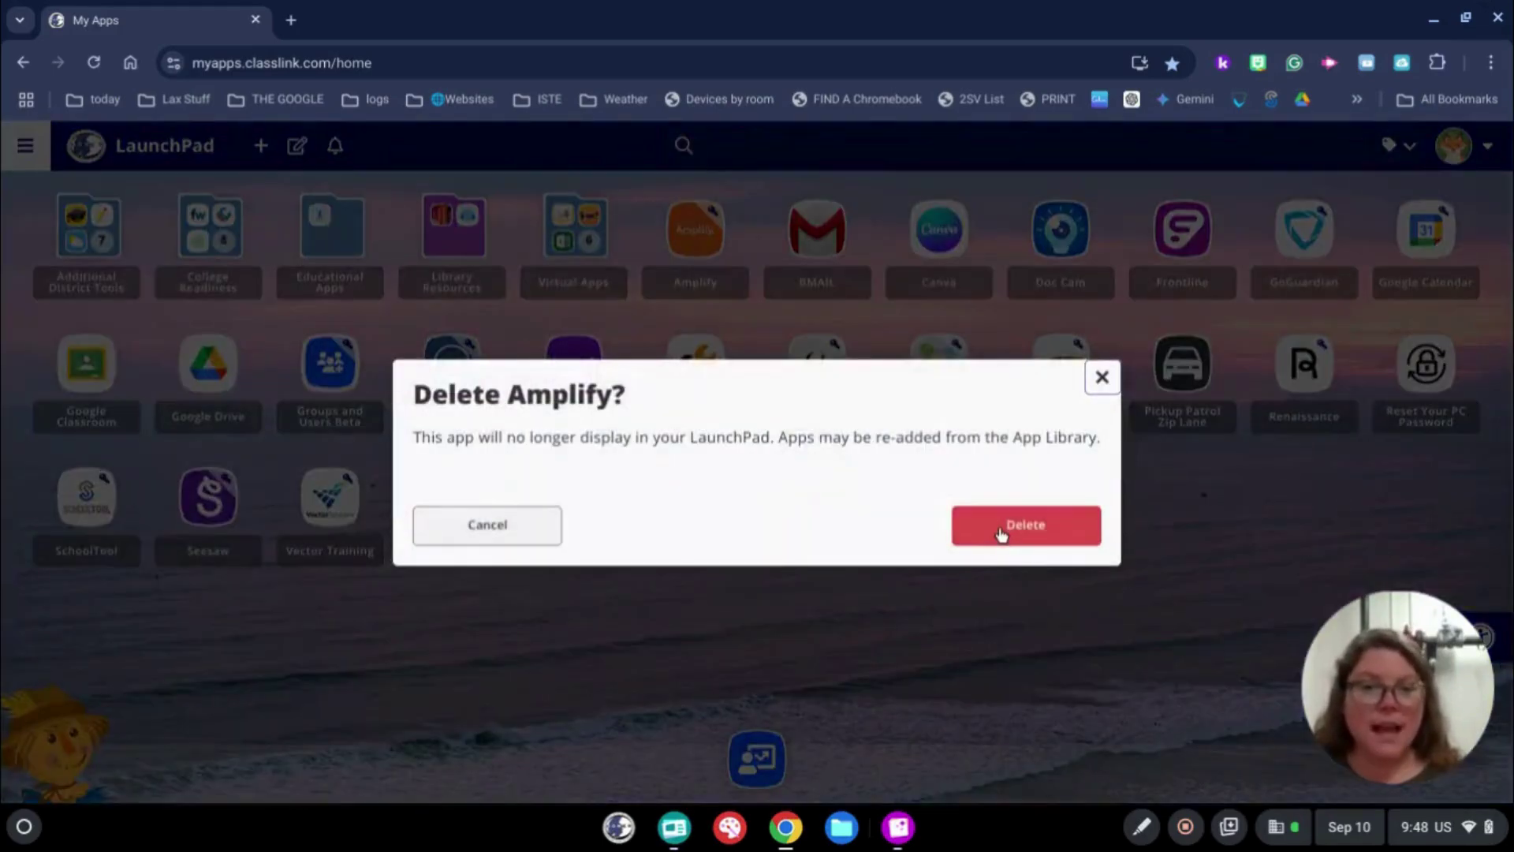
{"action": "left_click", "coordinate": [1007, 527]}
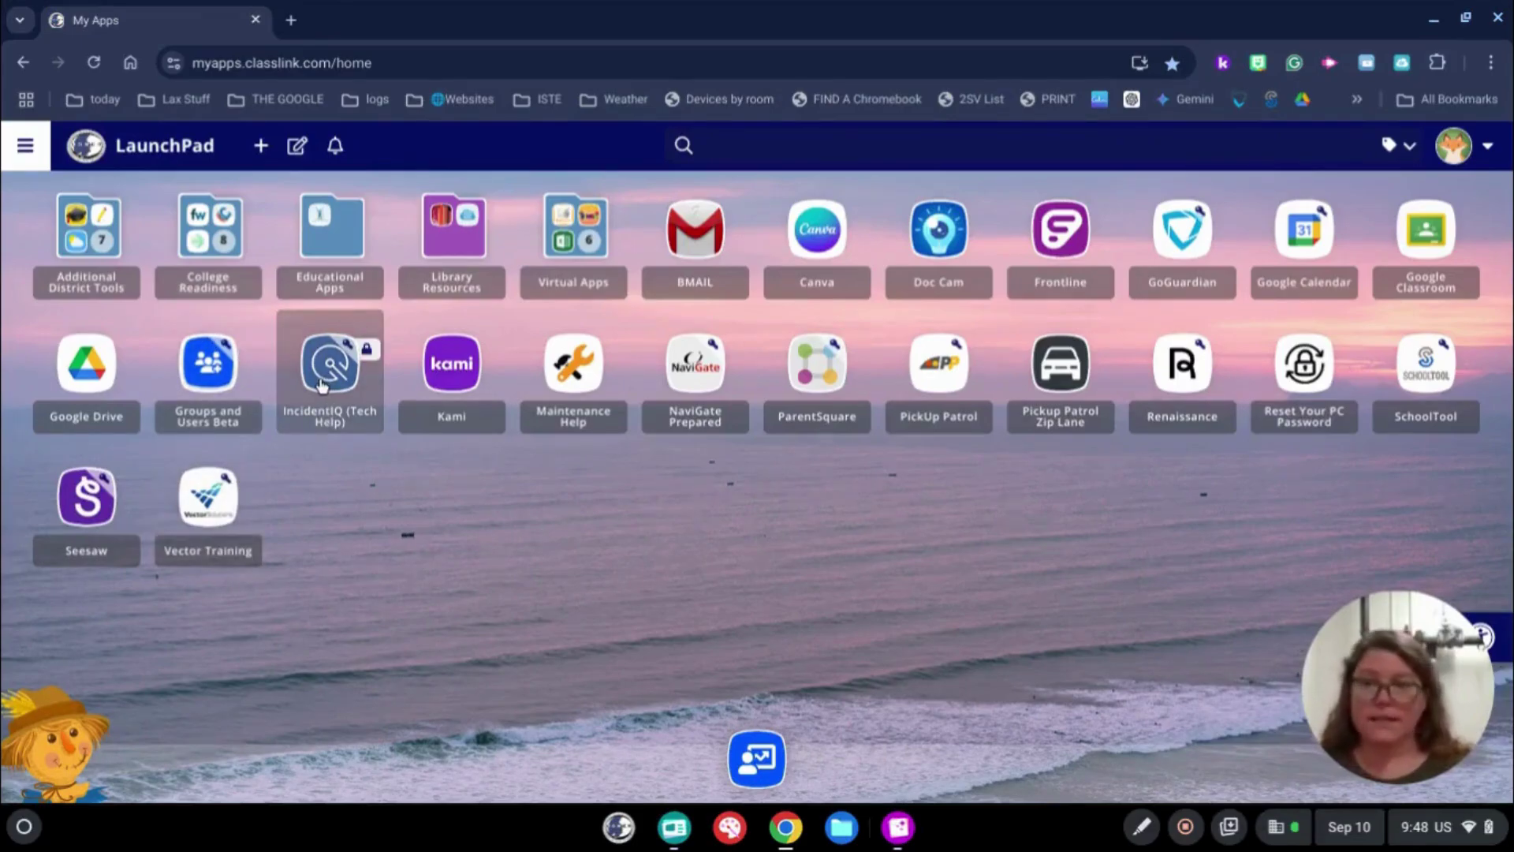
Add IncidentIQ (Tech Help) to favorites, then bring up the BMAIL app's options.
{"action": "right_click", "coordinate": [323, 380]}
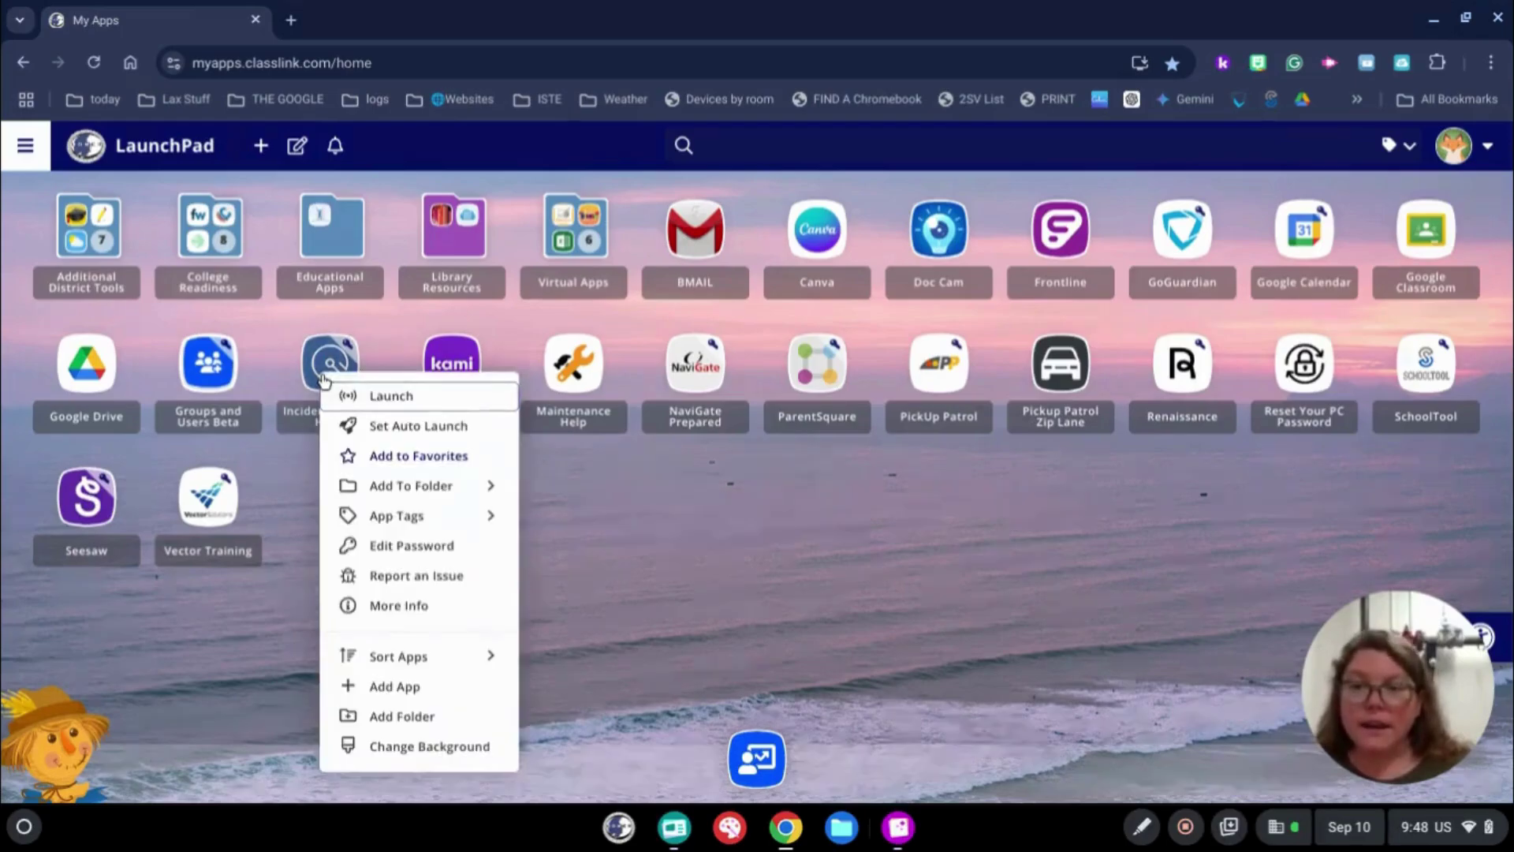
{"action": "left_click", "coordinate": [387, 458]}
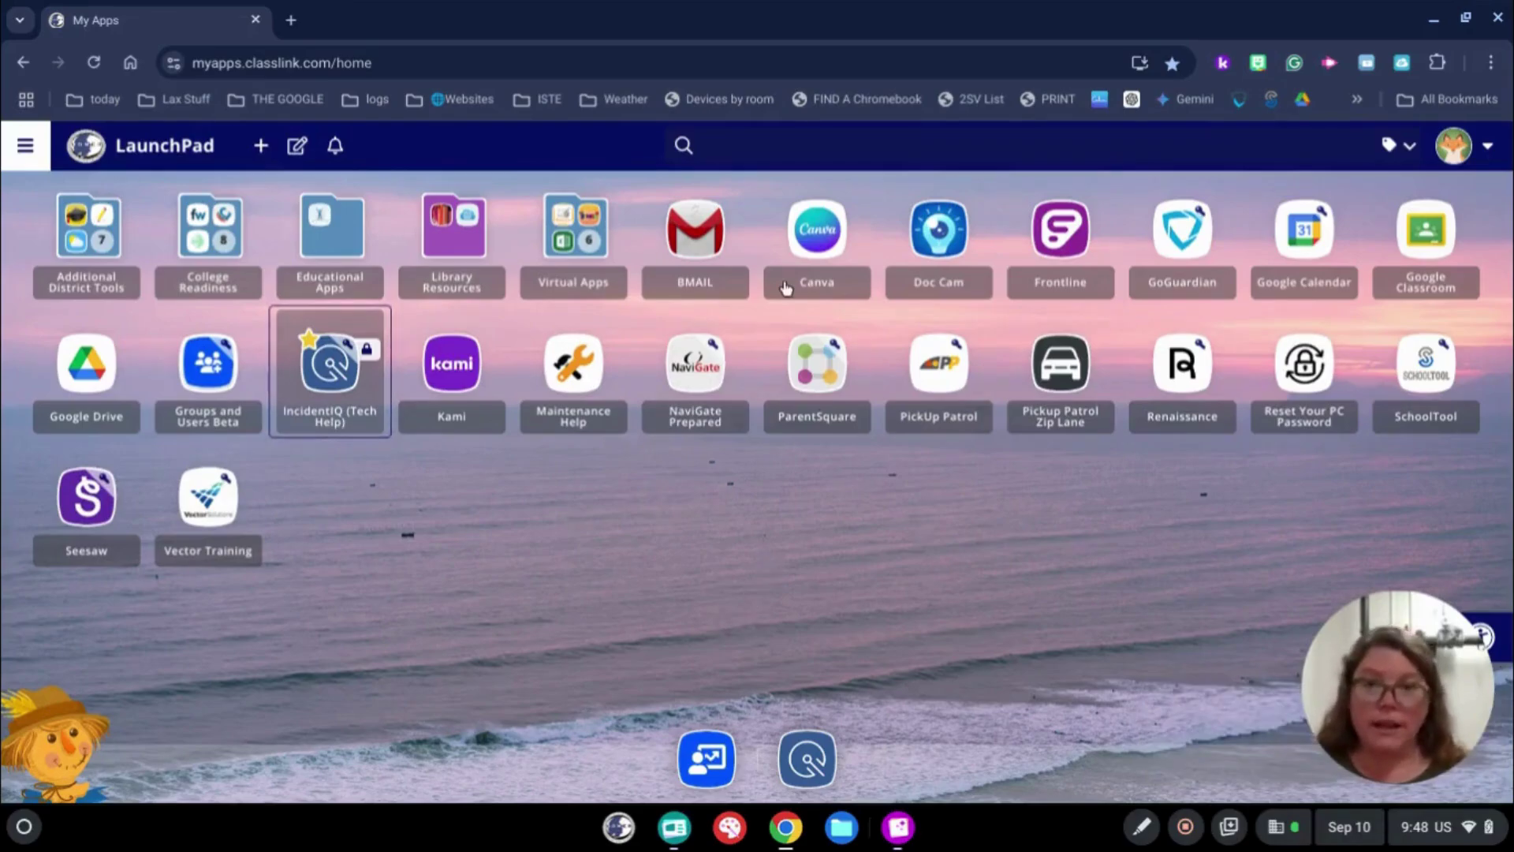
{"action": "right_click", "coordinate": [700, 260]}
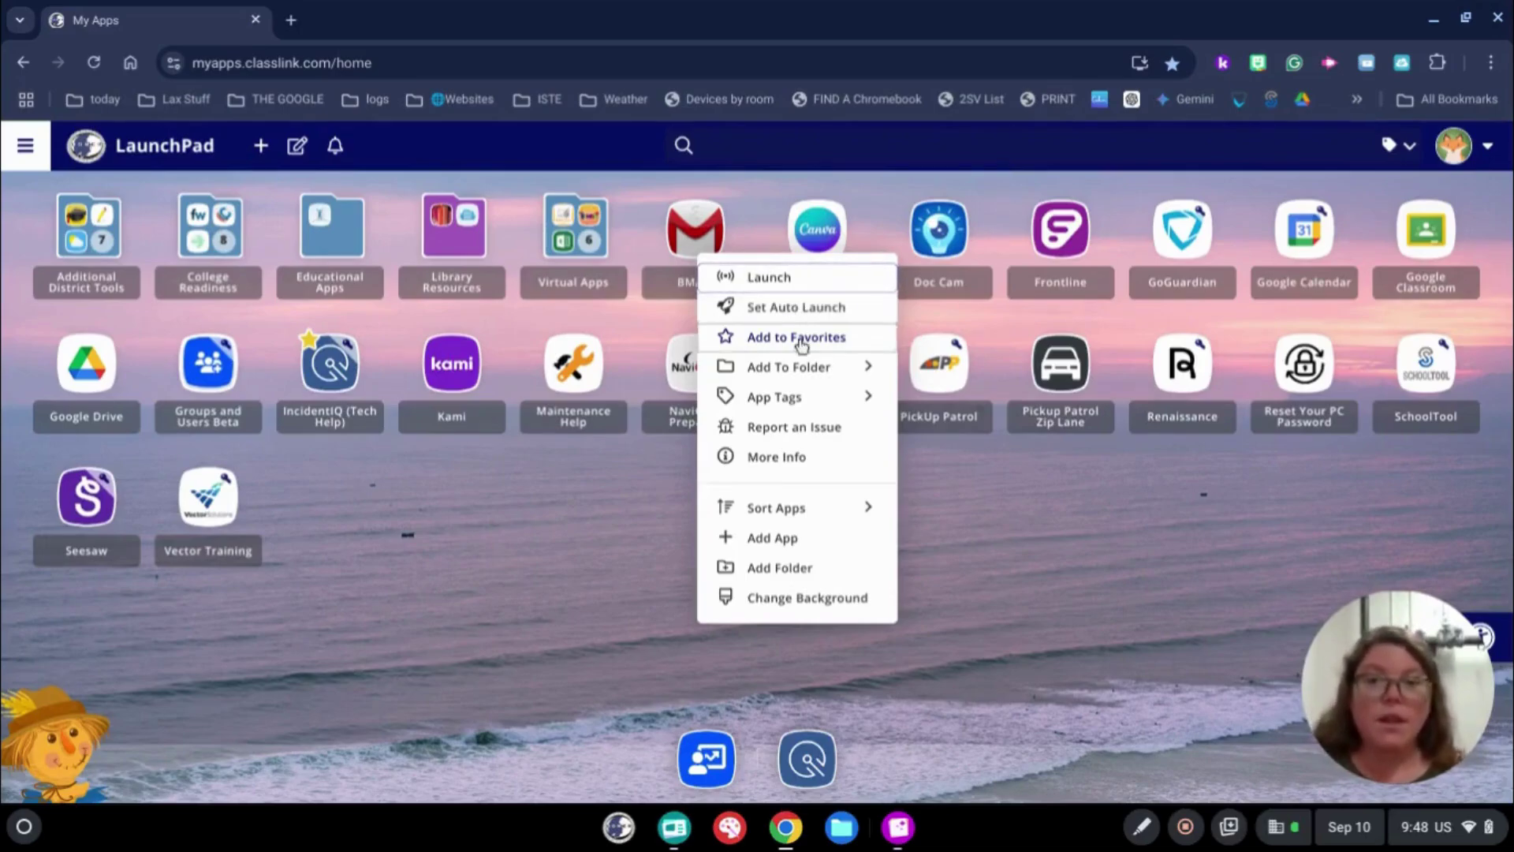
{"action": "mouse_move", "coordinate": [806, 377]}
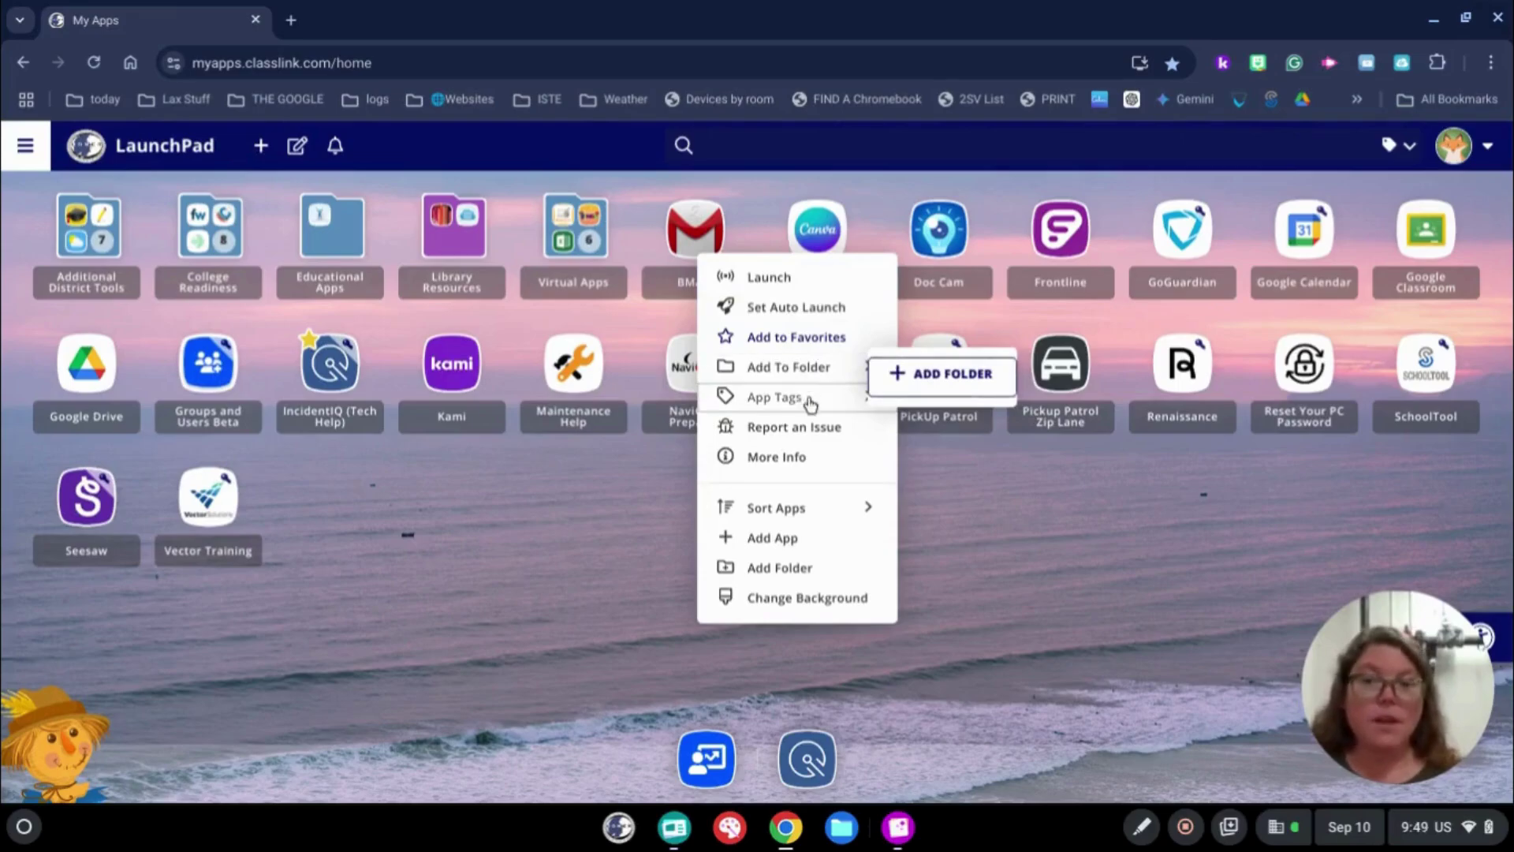
{"action": "mouse_move", "coordinate": [810, 403]}
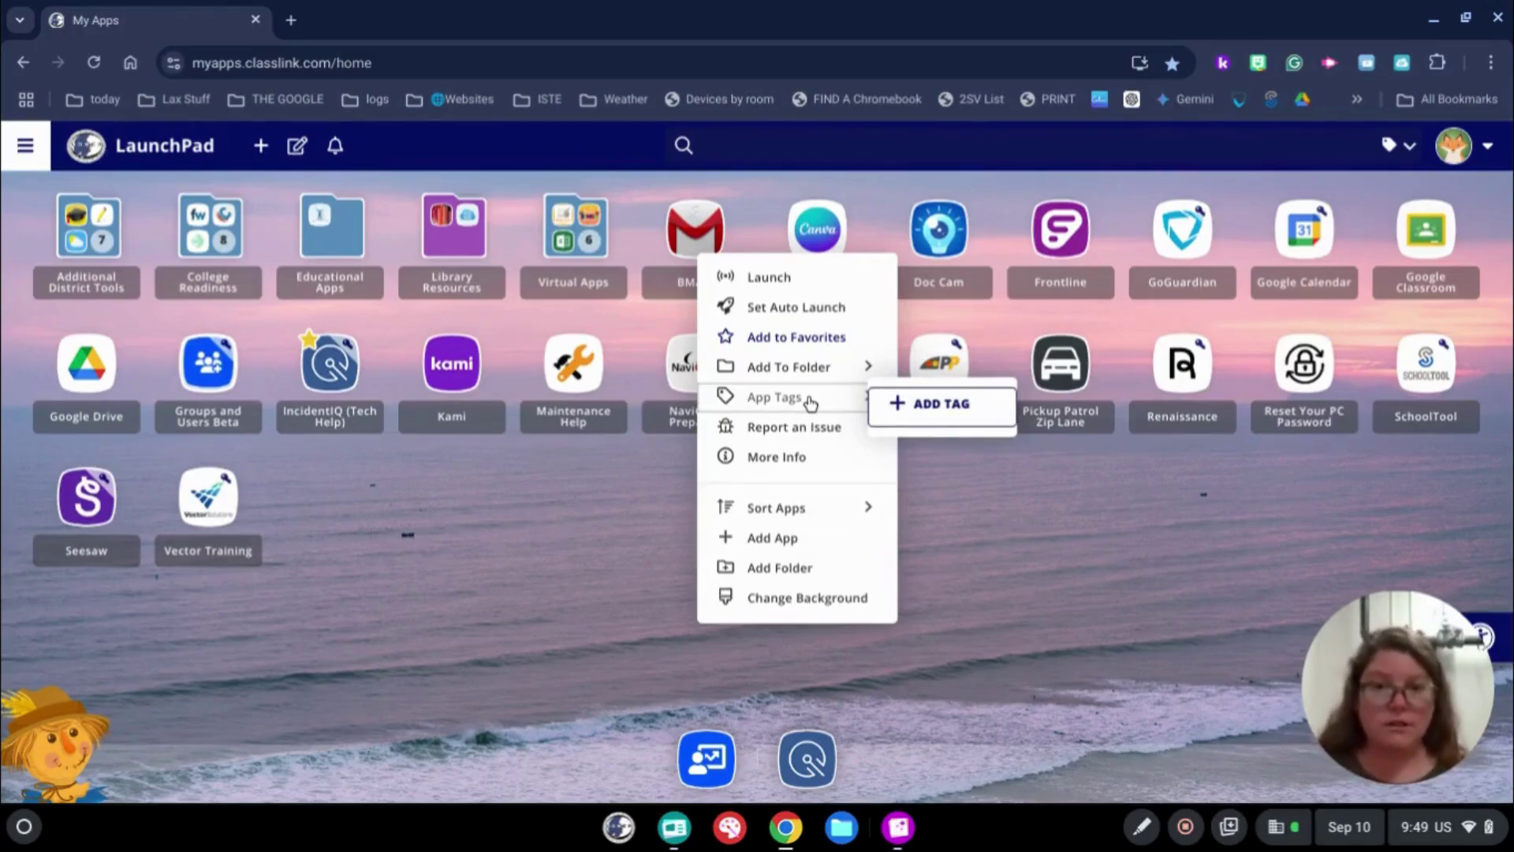
{"action": "left_click", "coordinate": [1000, 682]}
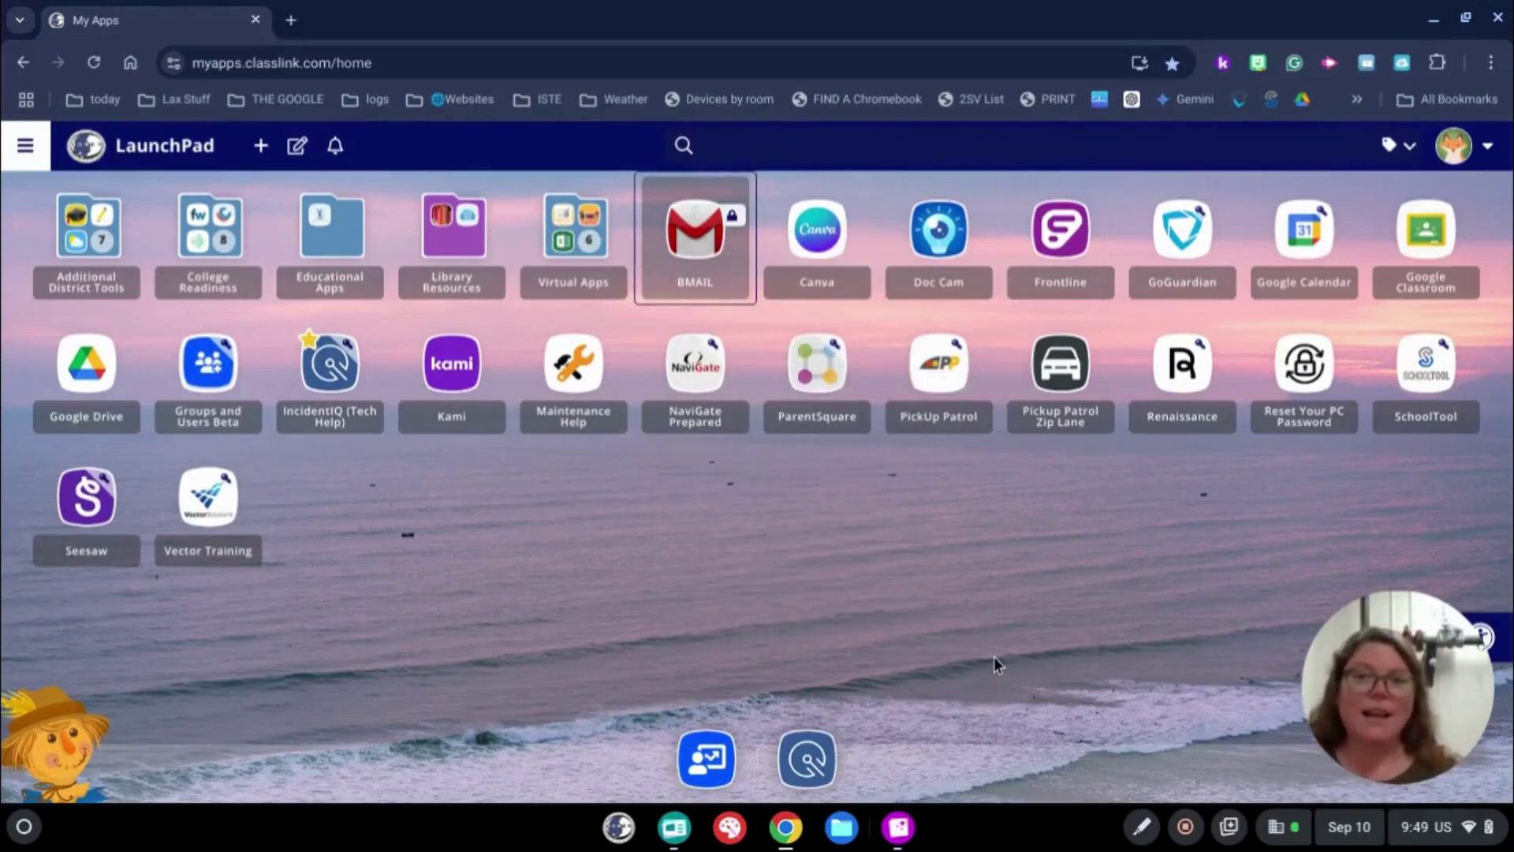